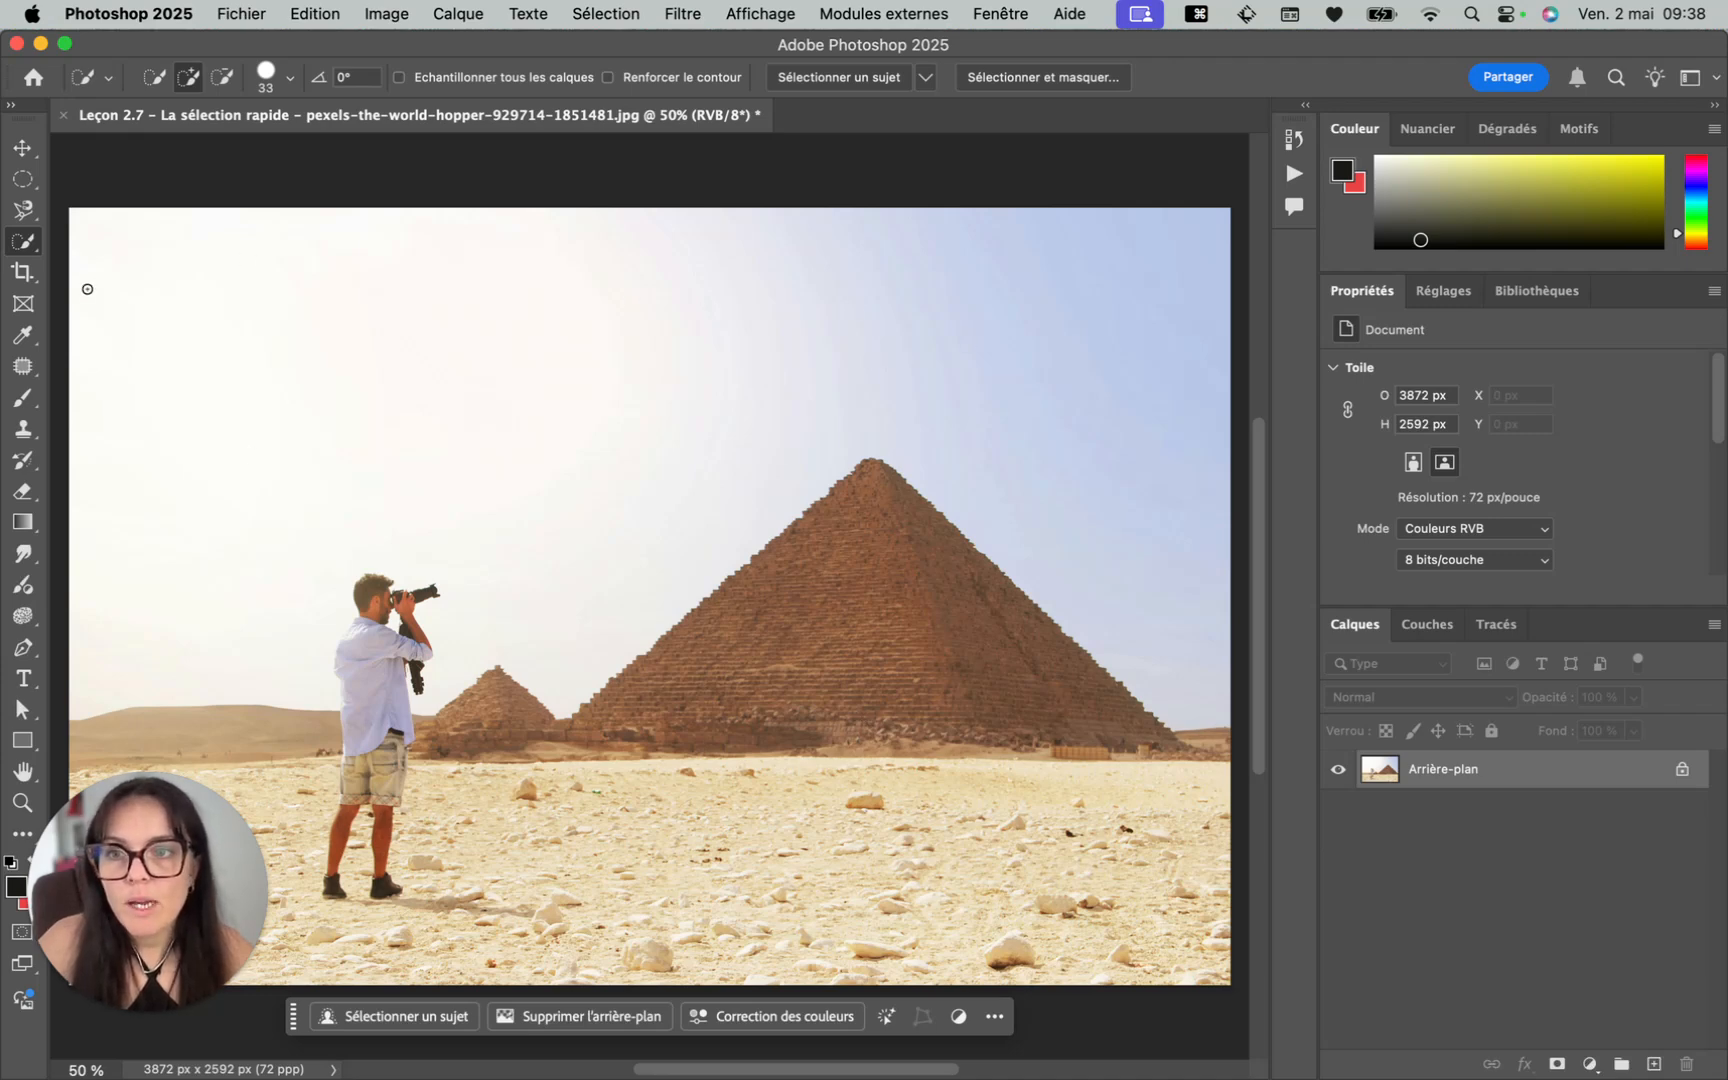
Cycle through the Object Selection, Quick Selection and Magic Wand tool group and return to the Quick Selection tool
right_click(28, 246)
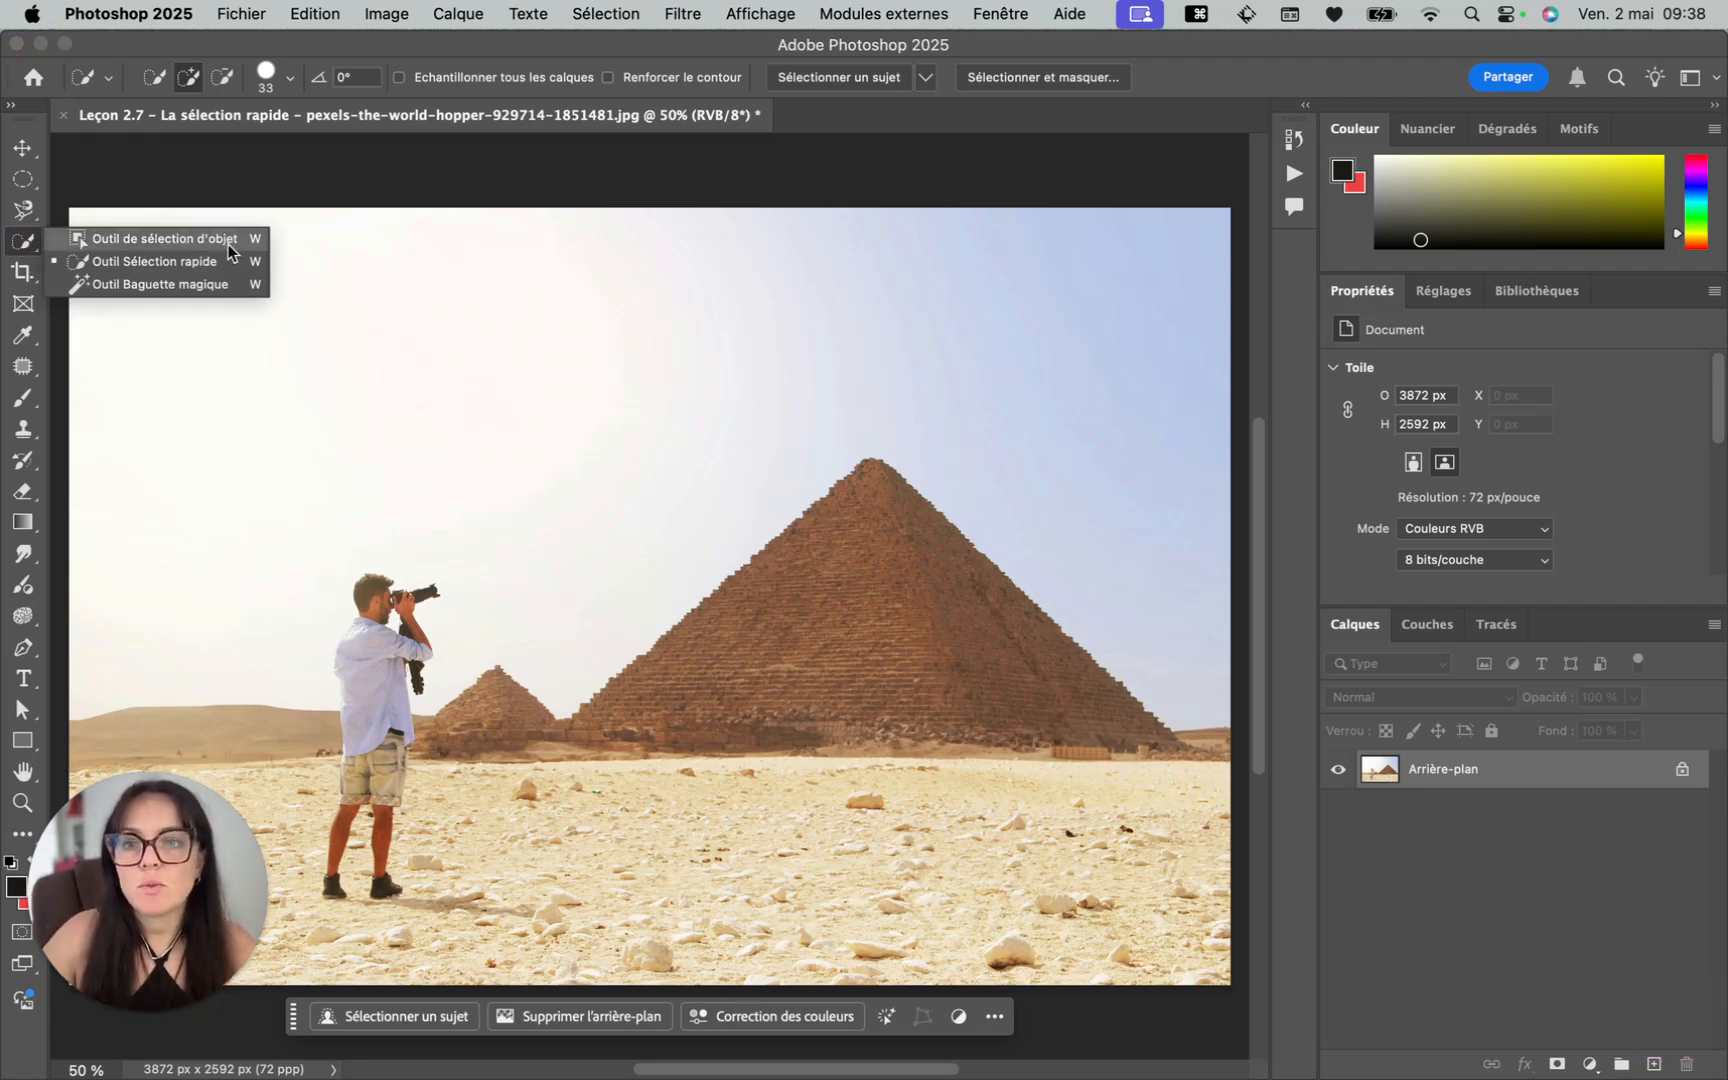
left_click(15, 246)
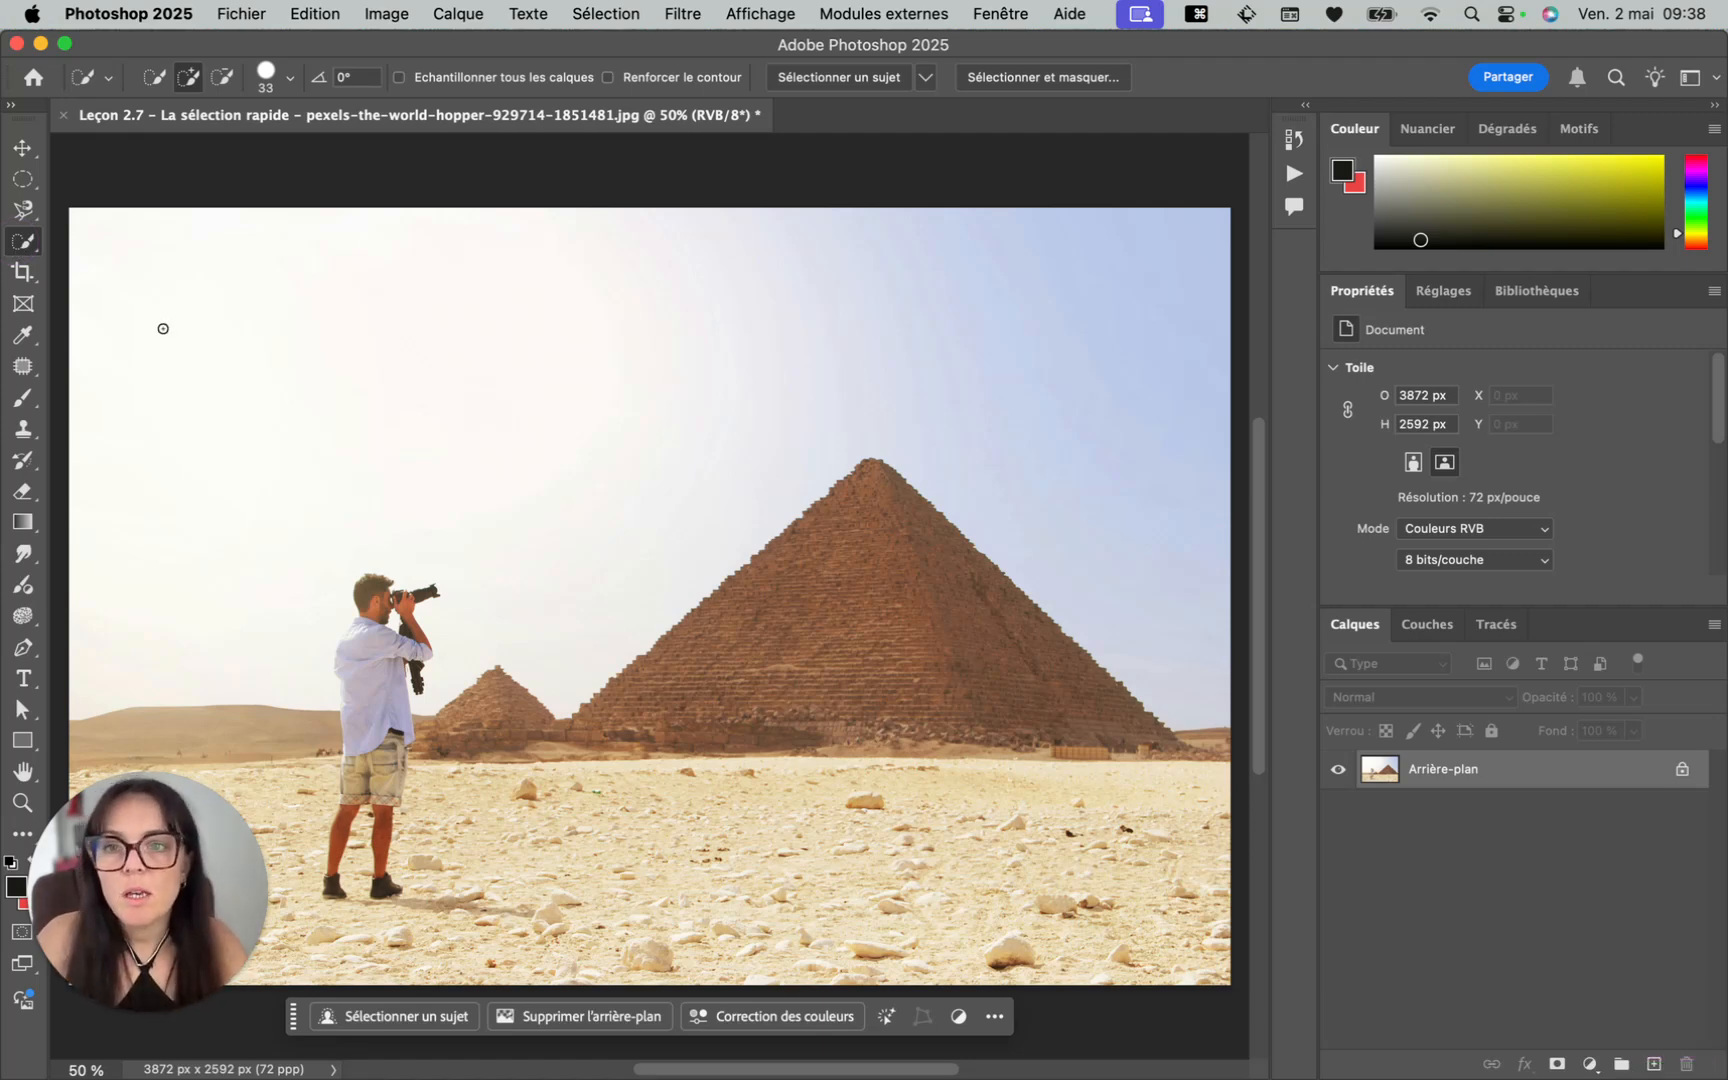
key("shift+w")
key("shift+w")
key("shift+w")
key("shift+w")
key("shift+w")
key("shift+w")
key("shift+w")
key("shift+w")
key("shift+w")
key("shift+w")
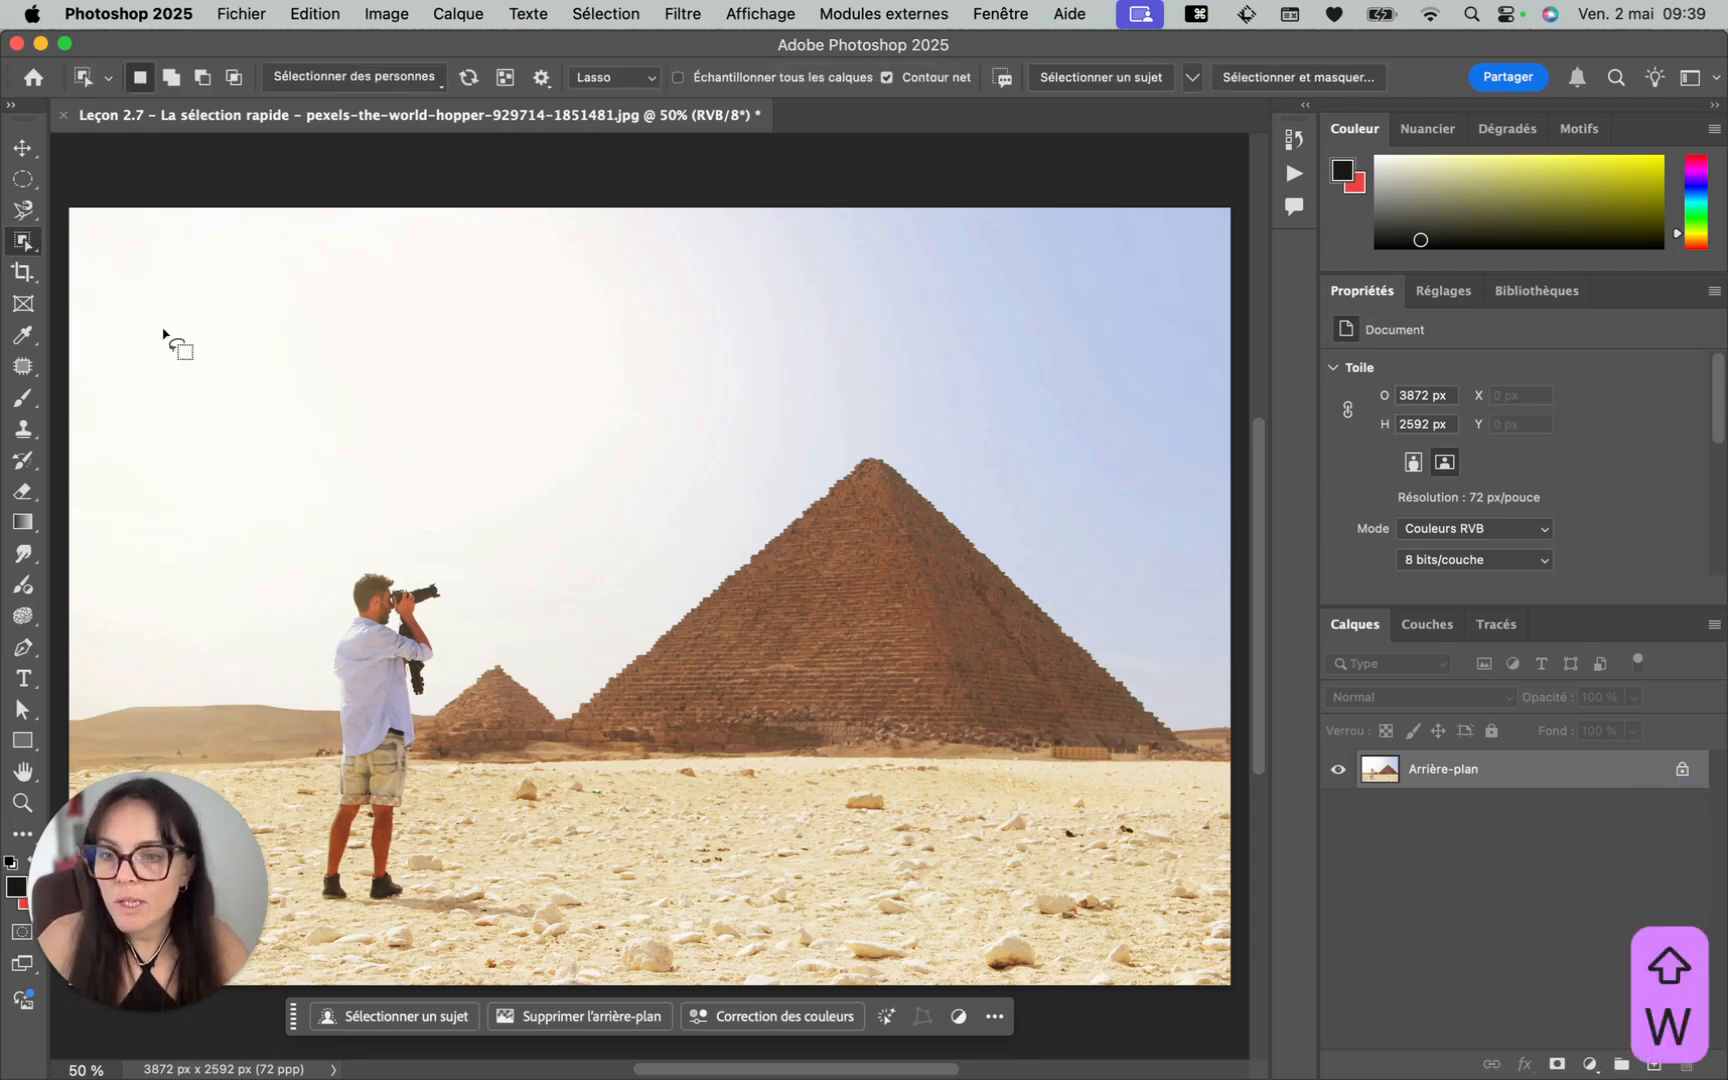
key("shift+w")
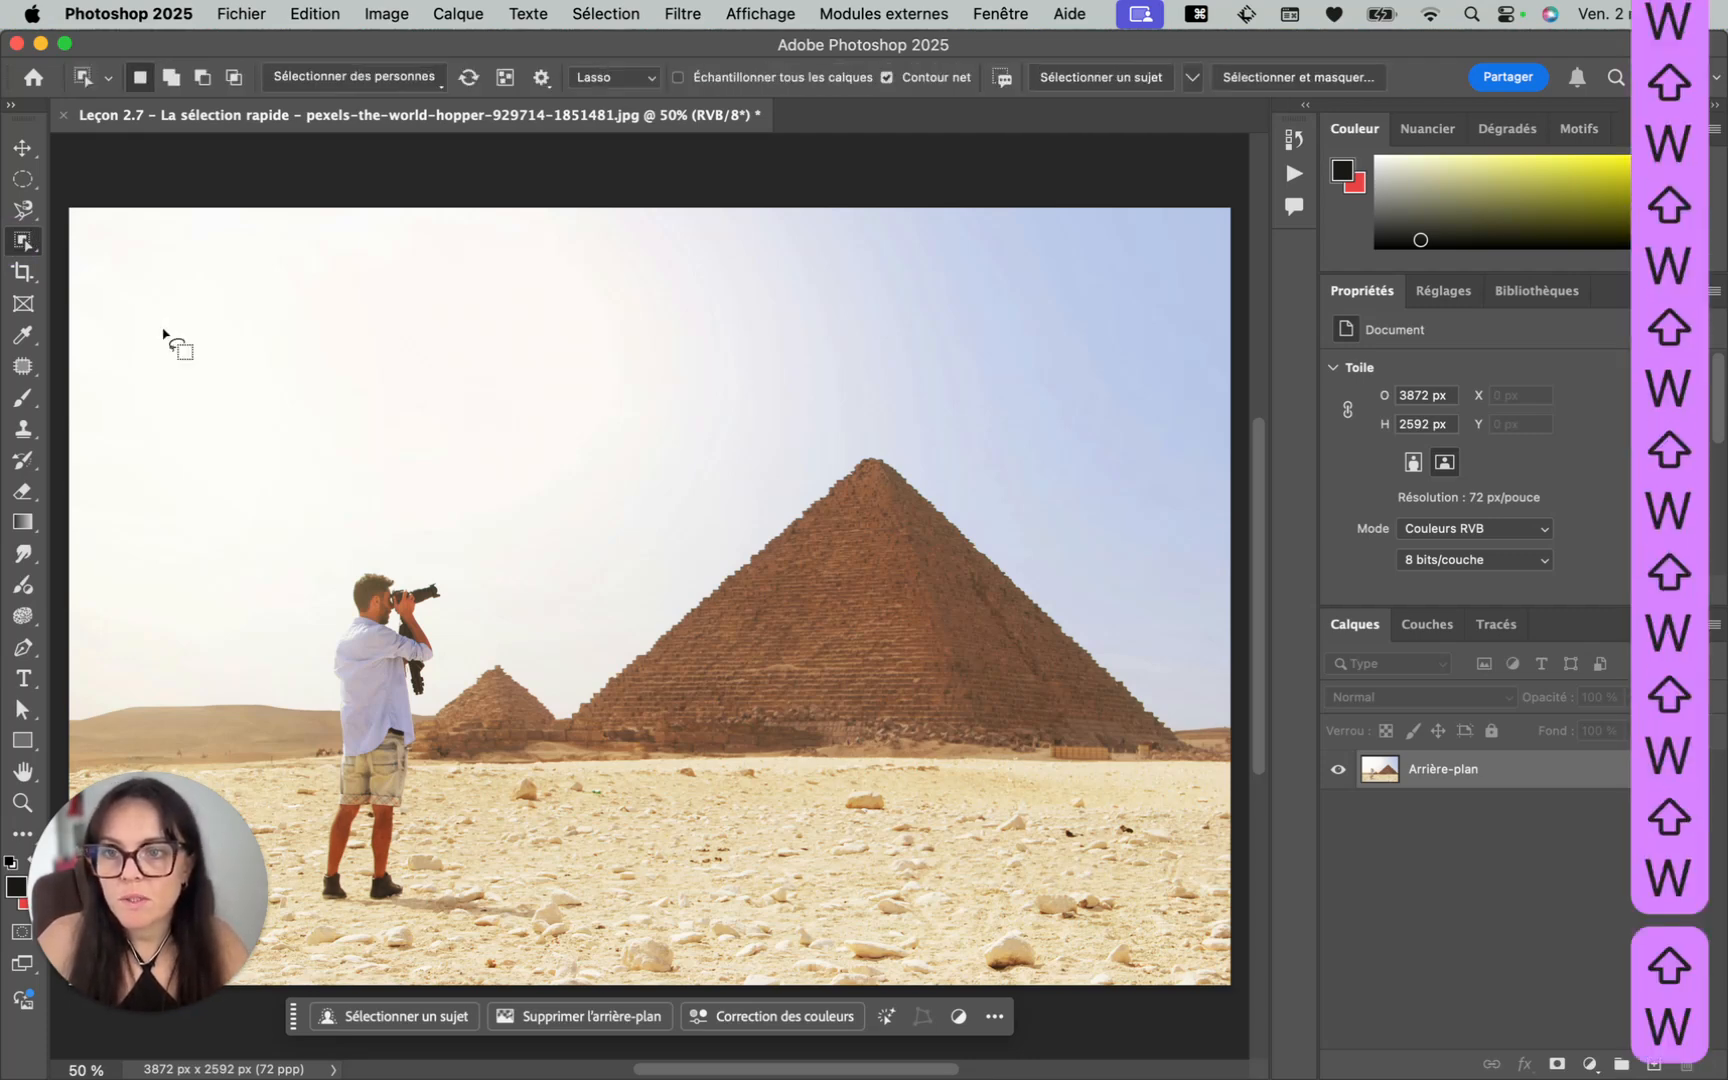
key("shift+w")
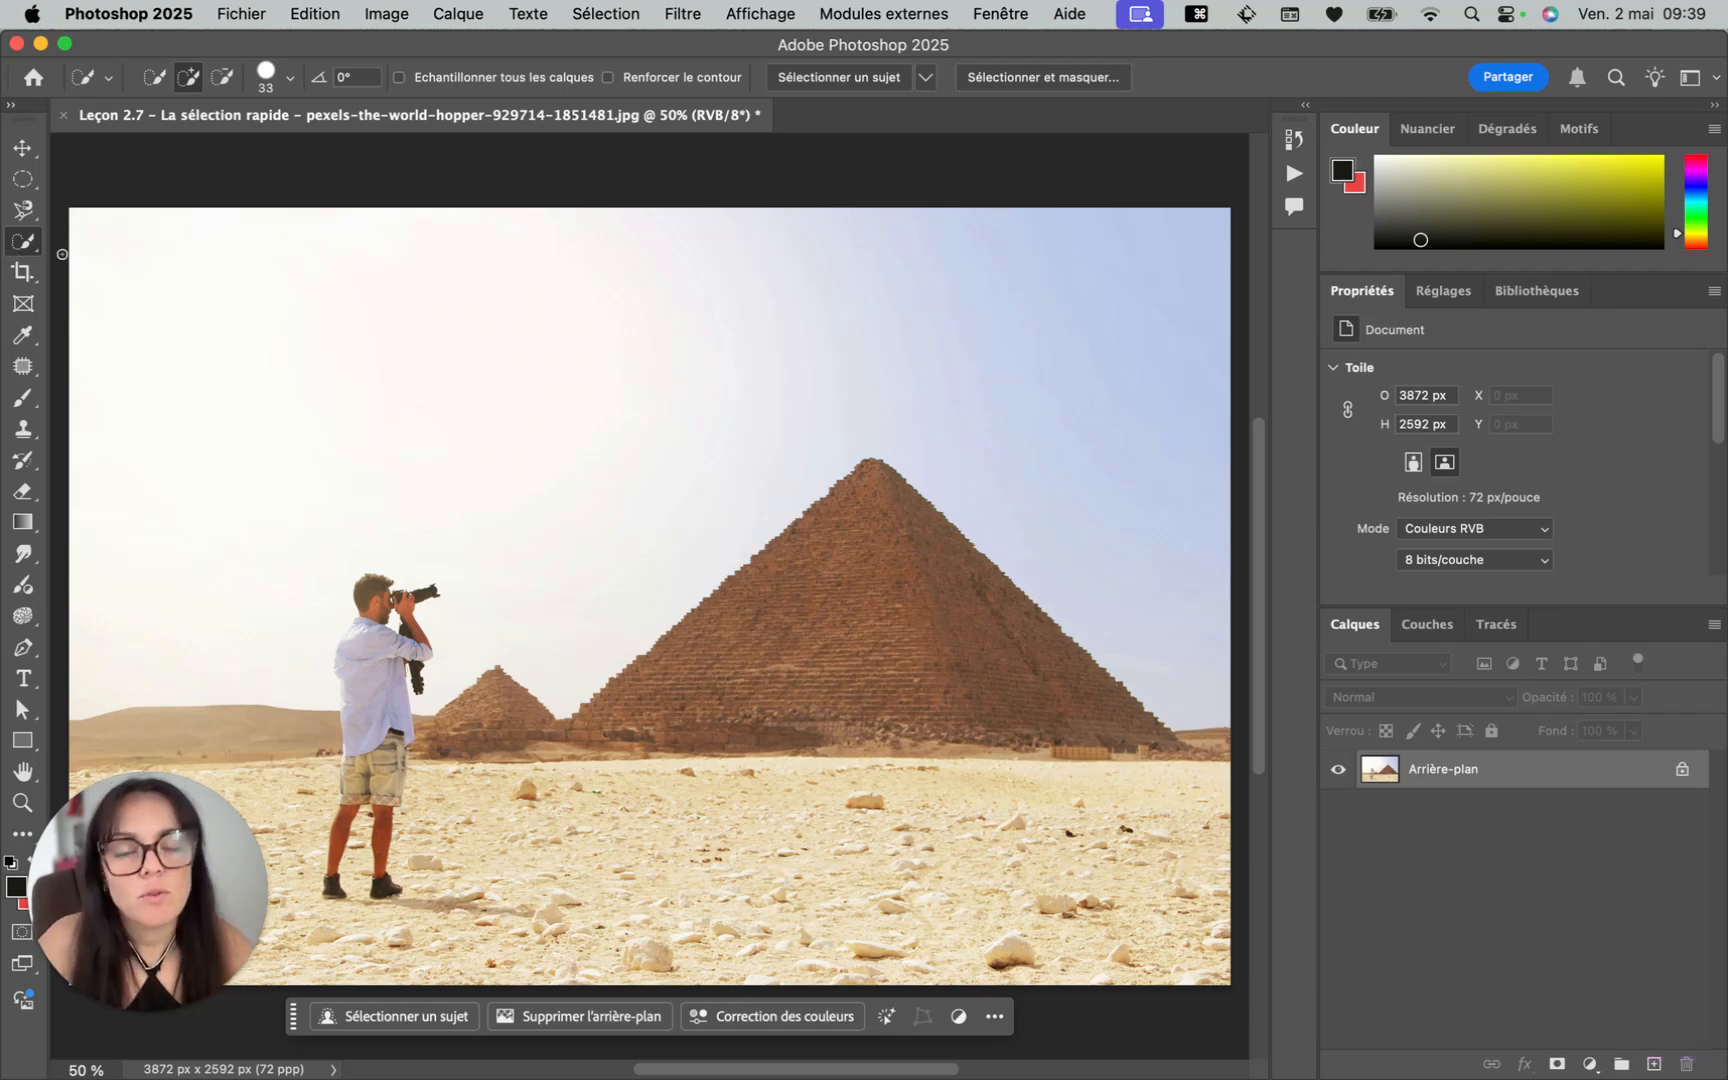
right_click(22, 240)
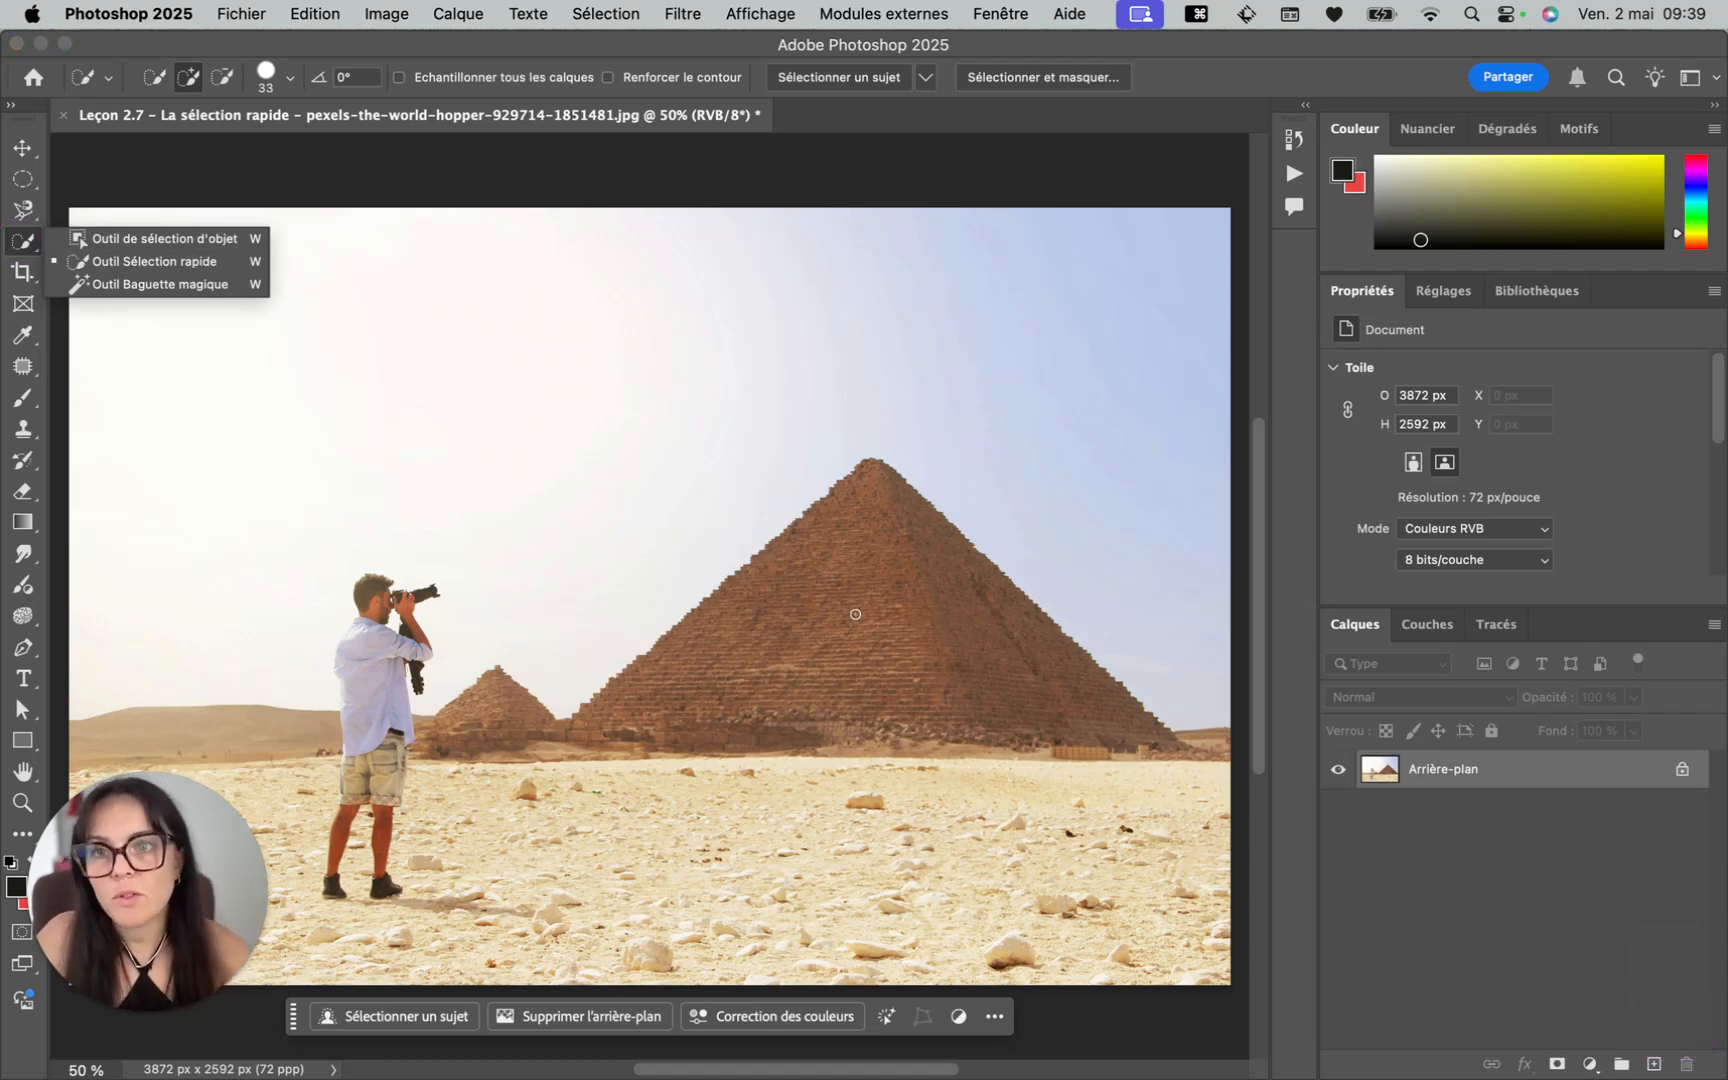
Make a new quick selection of the large pyramid and extend it over the small pyramid and the dunes behind the photographer
left_click(181, 80)
left_click(154, 78)
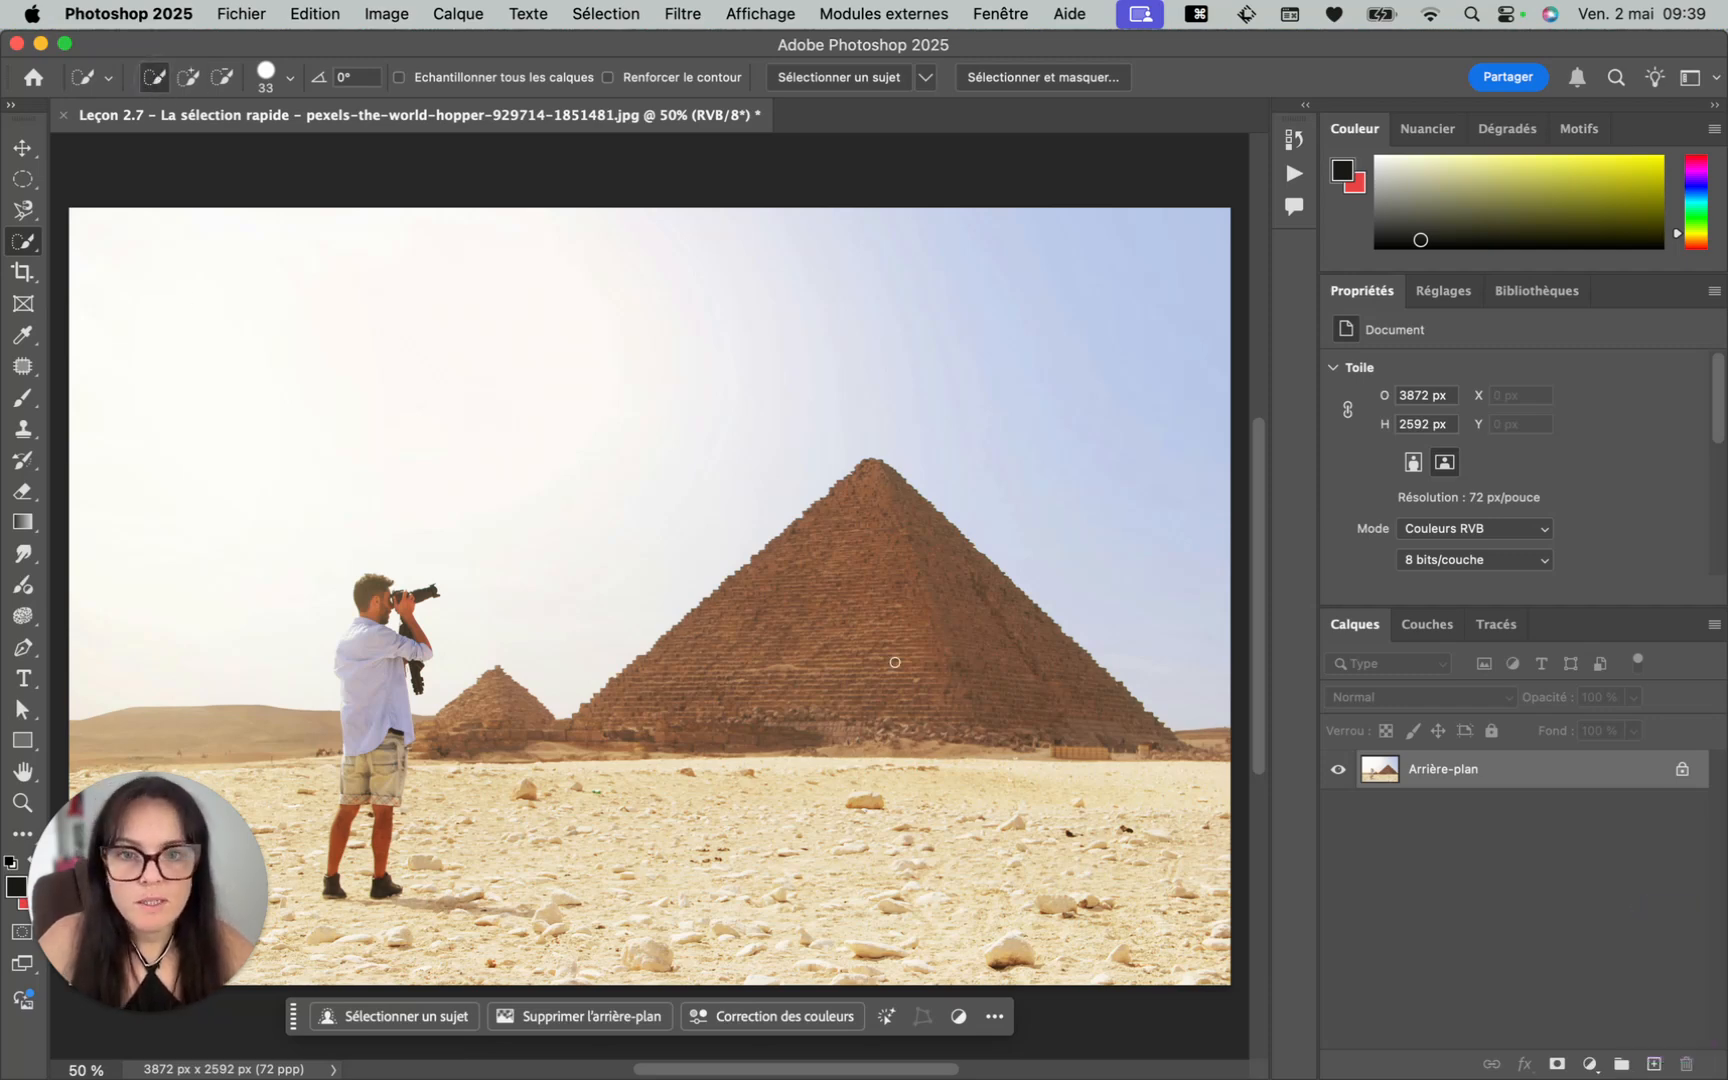
scroll(681, 623, "down", 1)
scroll(681, 623, "up", 2)
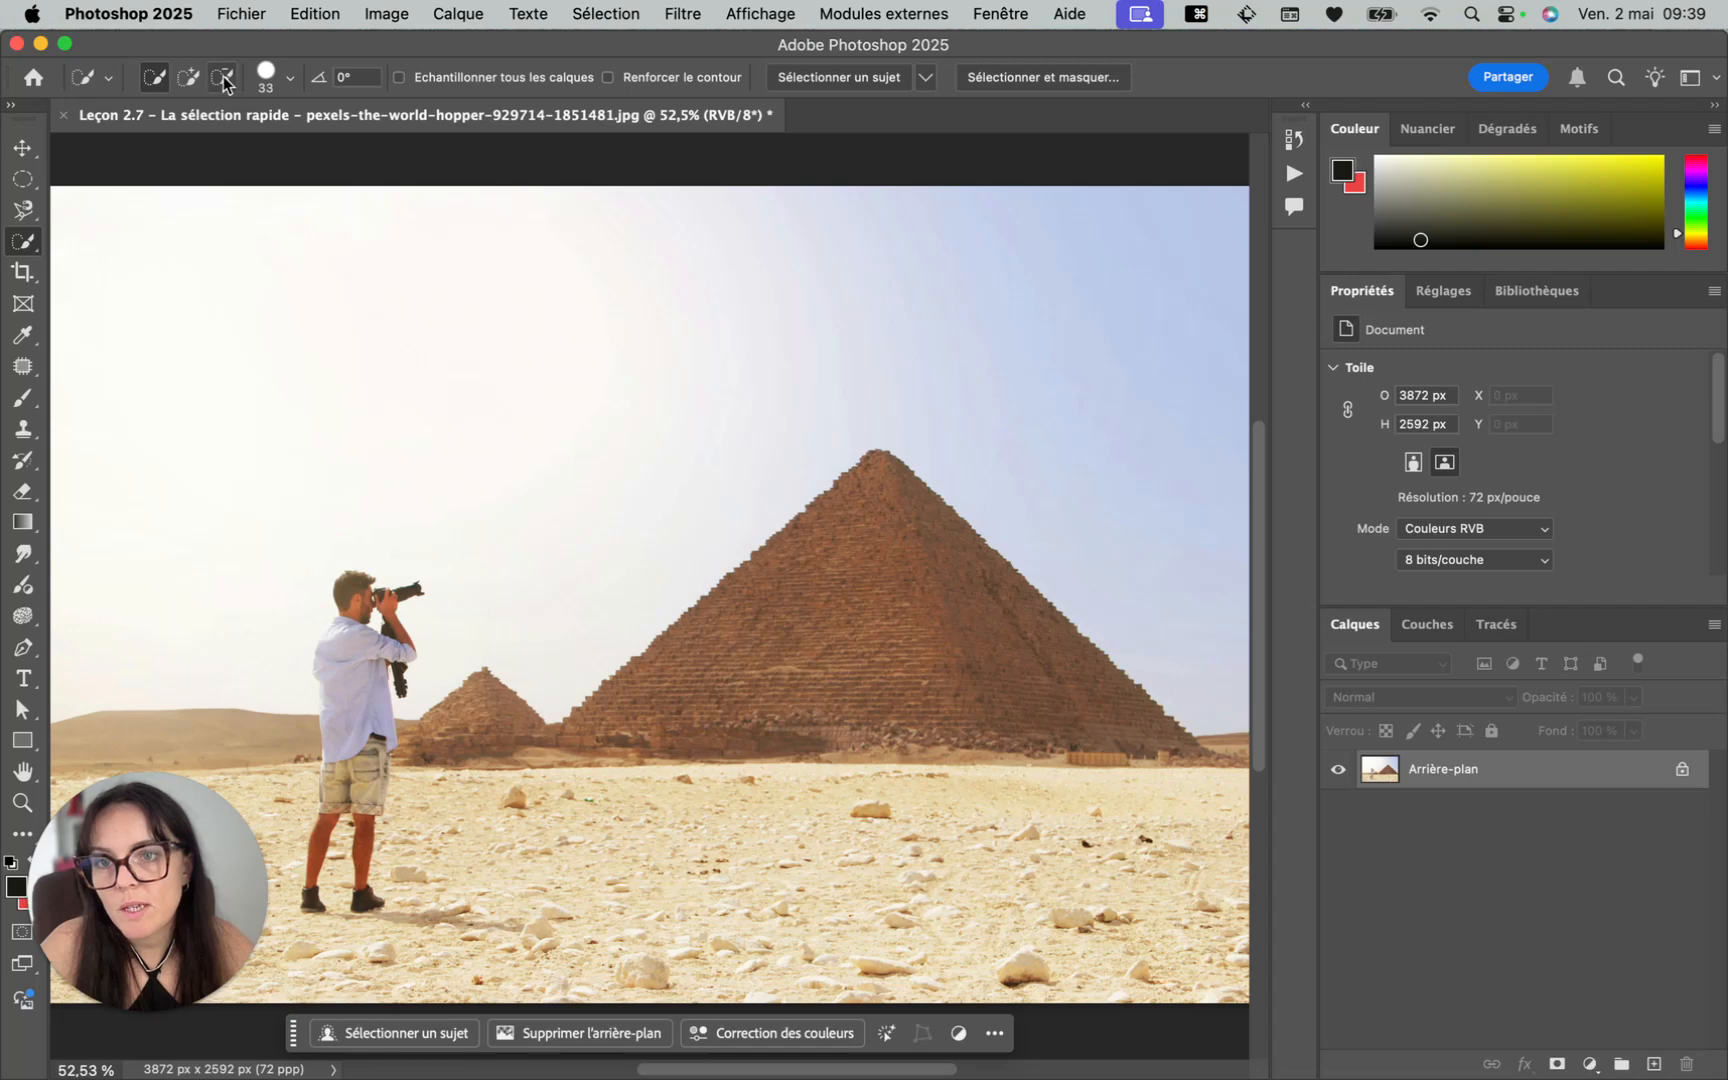
left_click(861, 619)
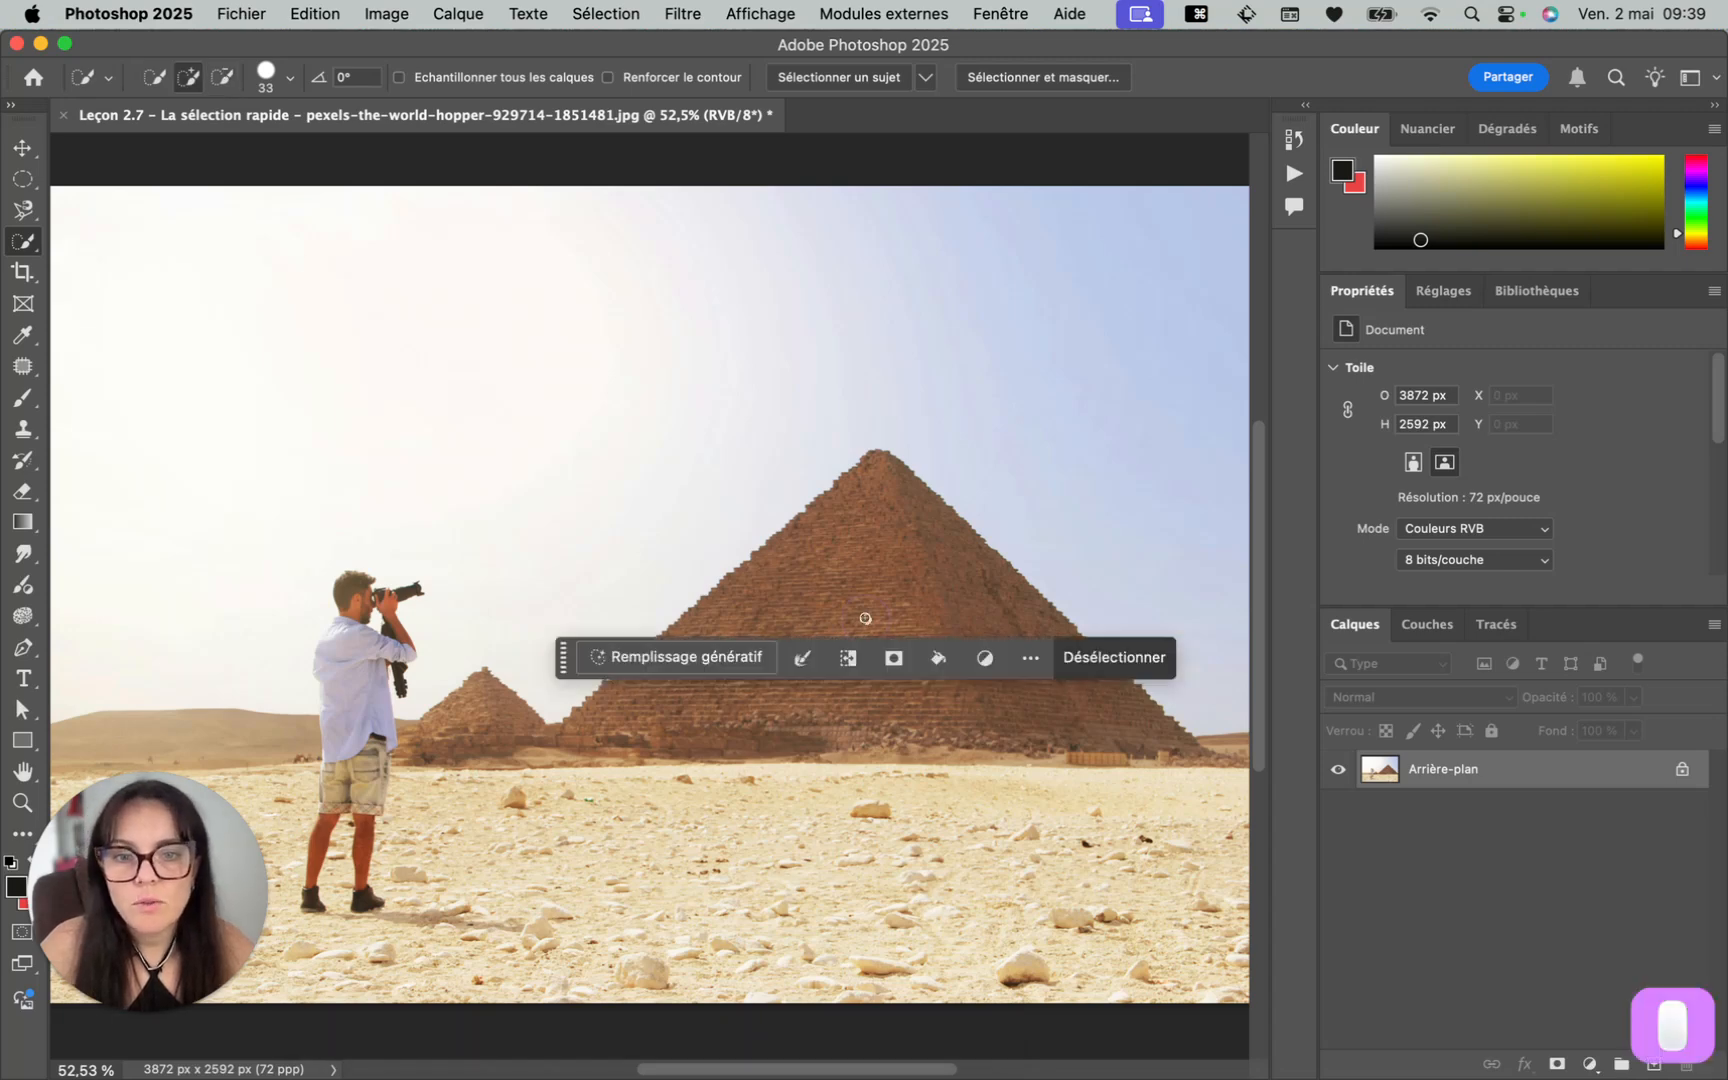
left_click(862, 598)
left_click(871, 558)
left_click(920, 585)
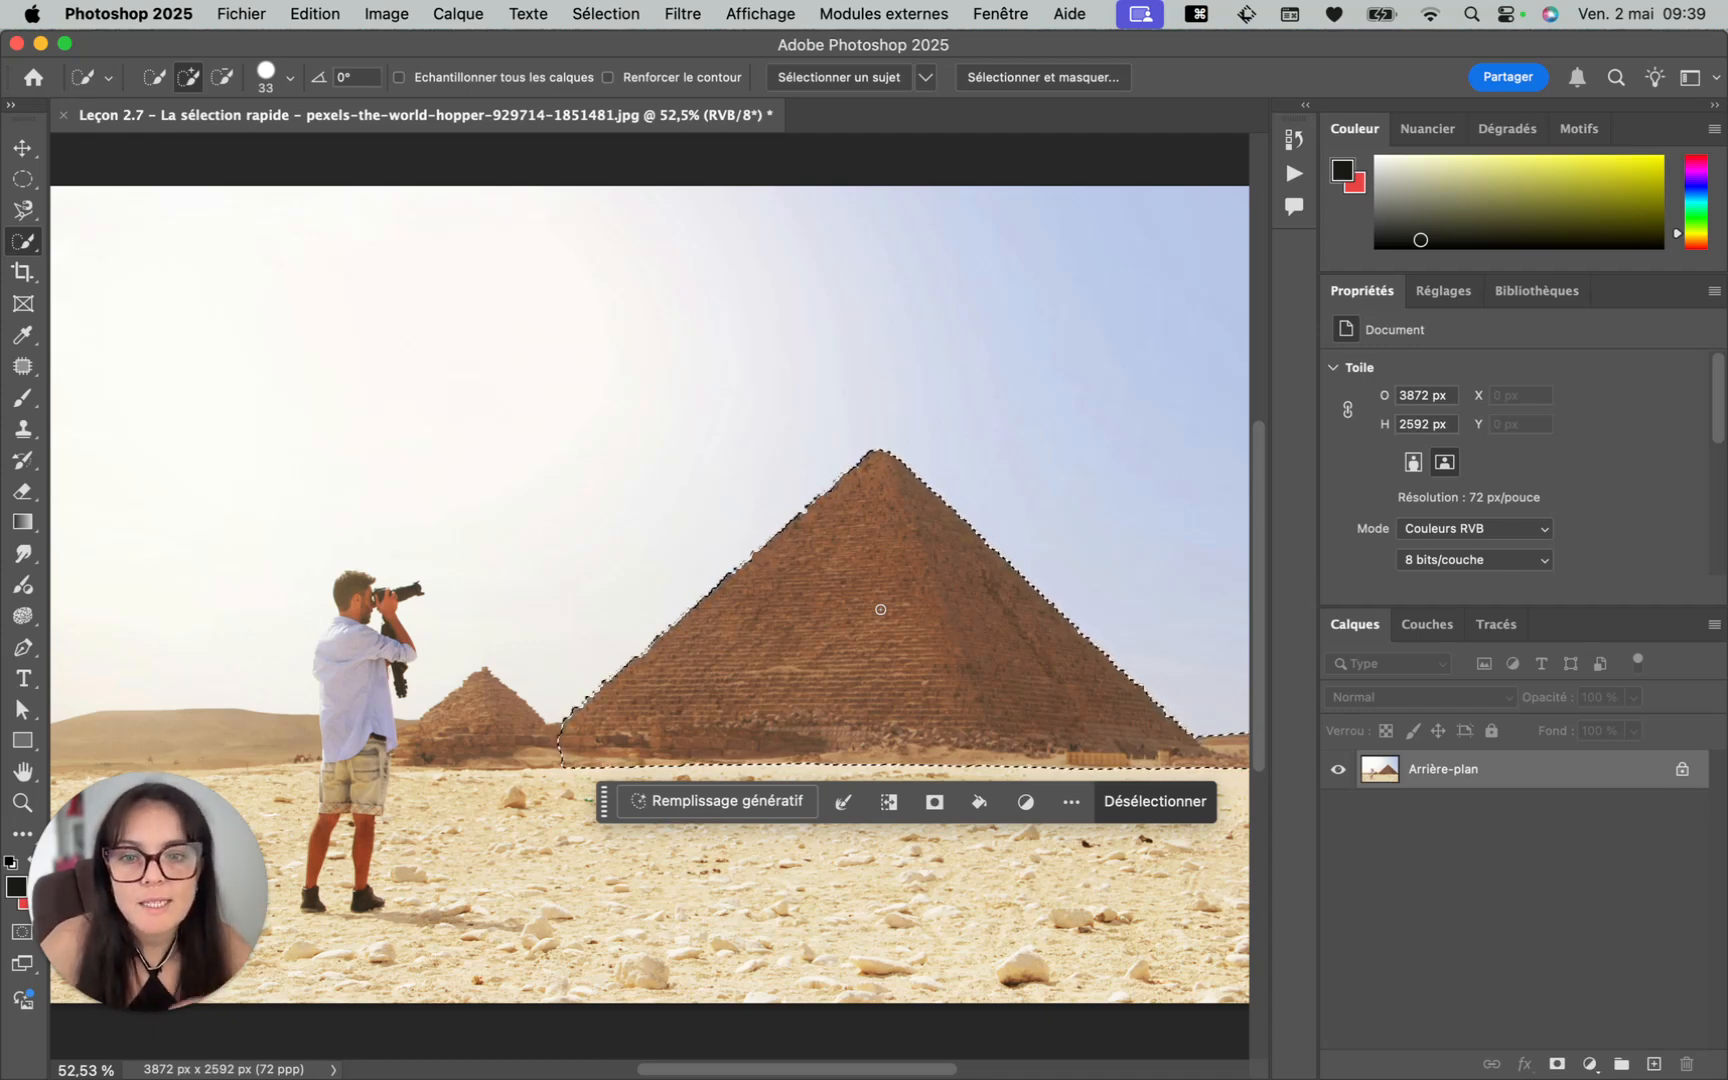
left_click_drag(475, 734, 487, 724)
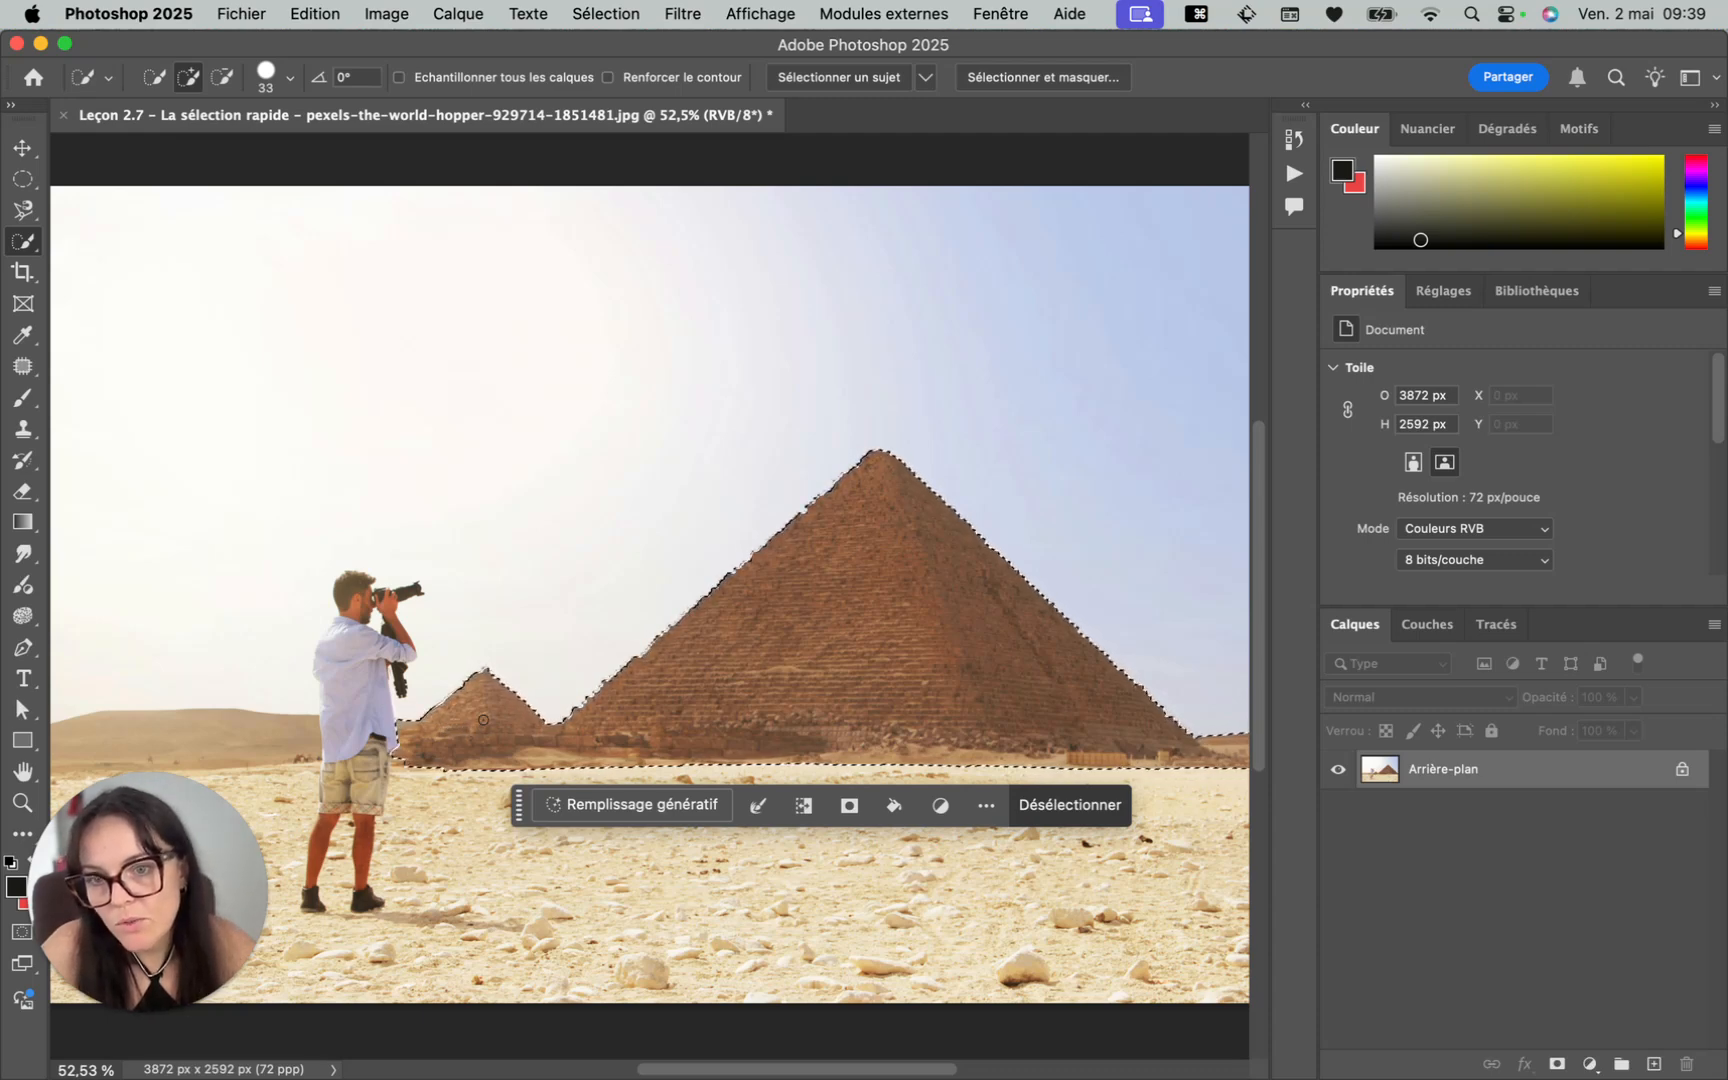
left_click(188, 731)
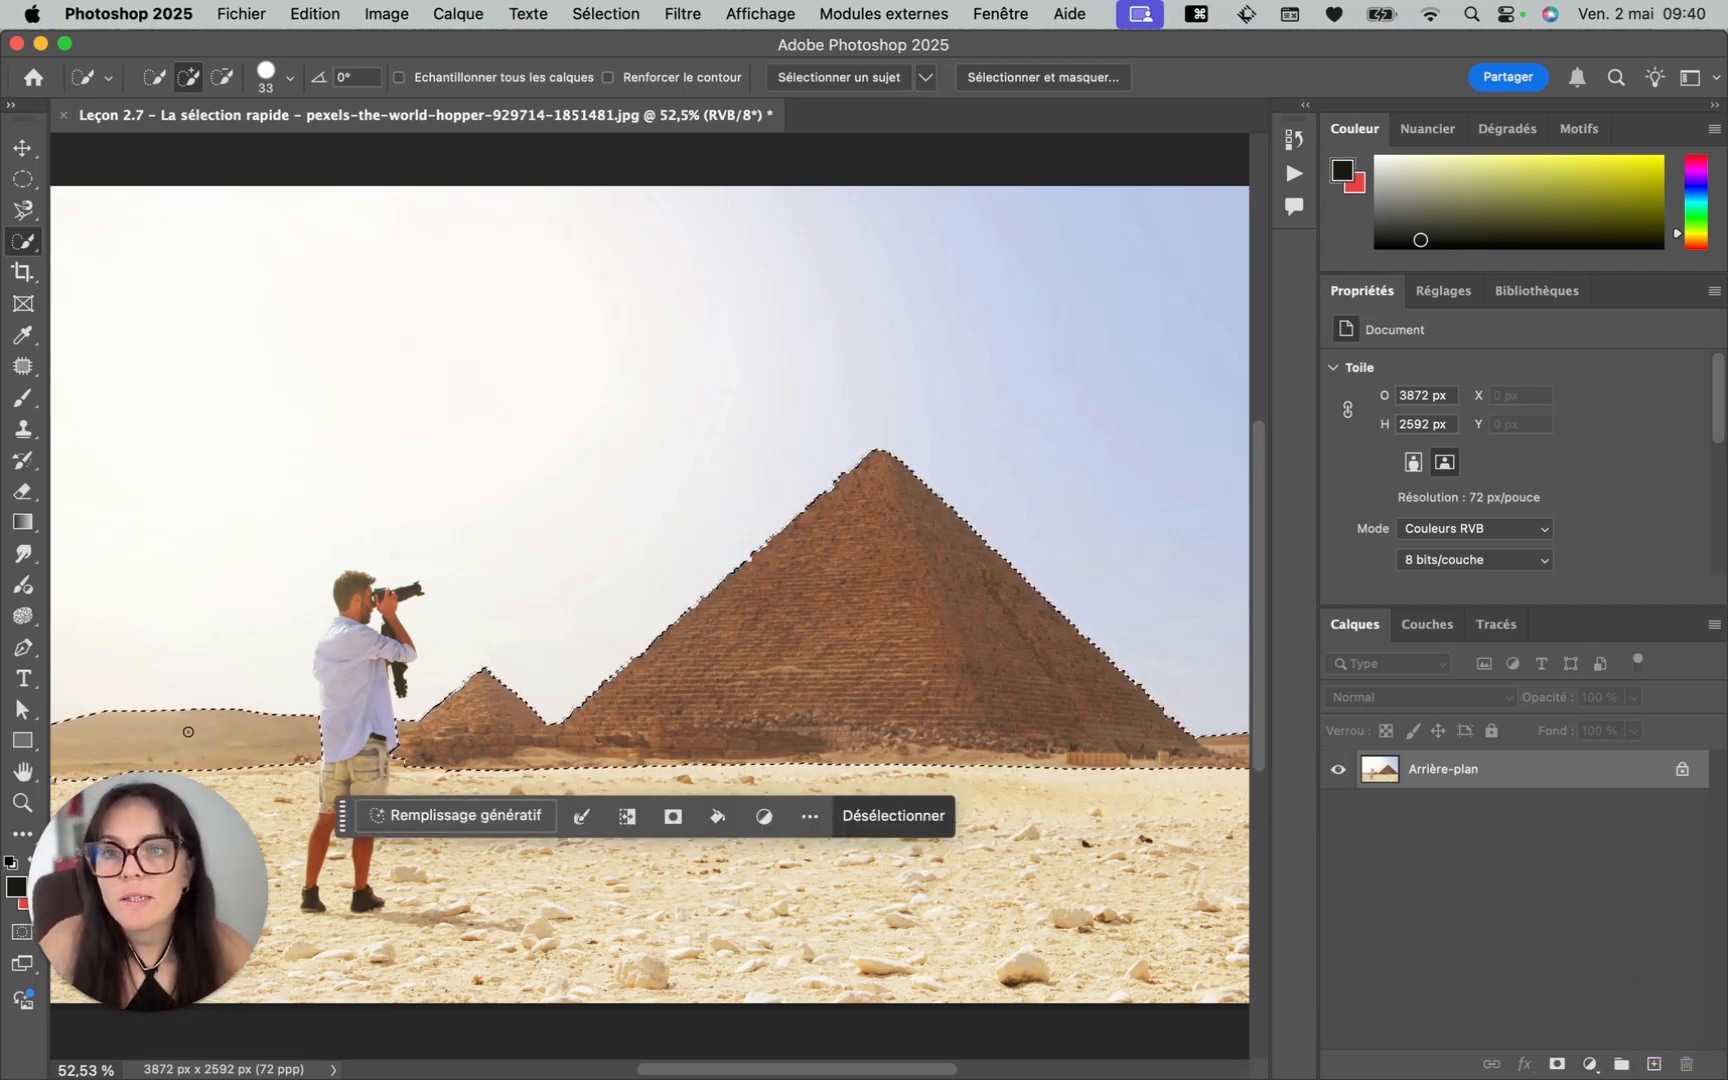
Replace the current selection with a new quick selection of the photographer's shirt, including its collar and upper shoulder
left_click(154, 77)
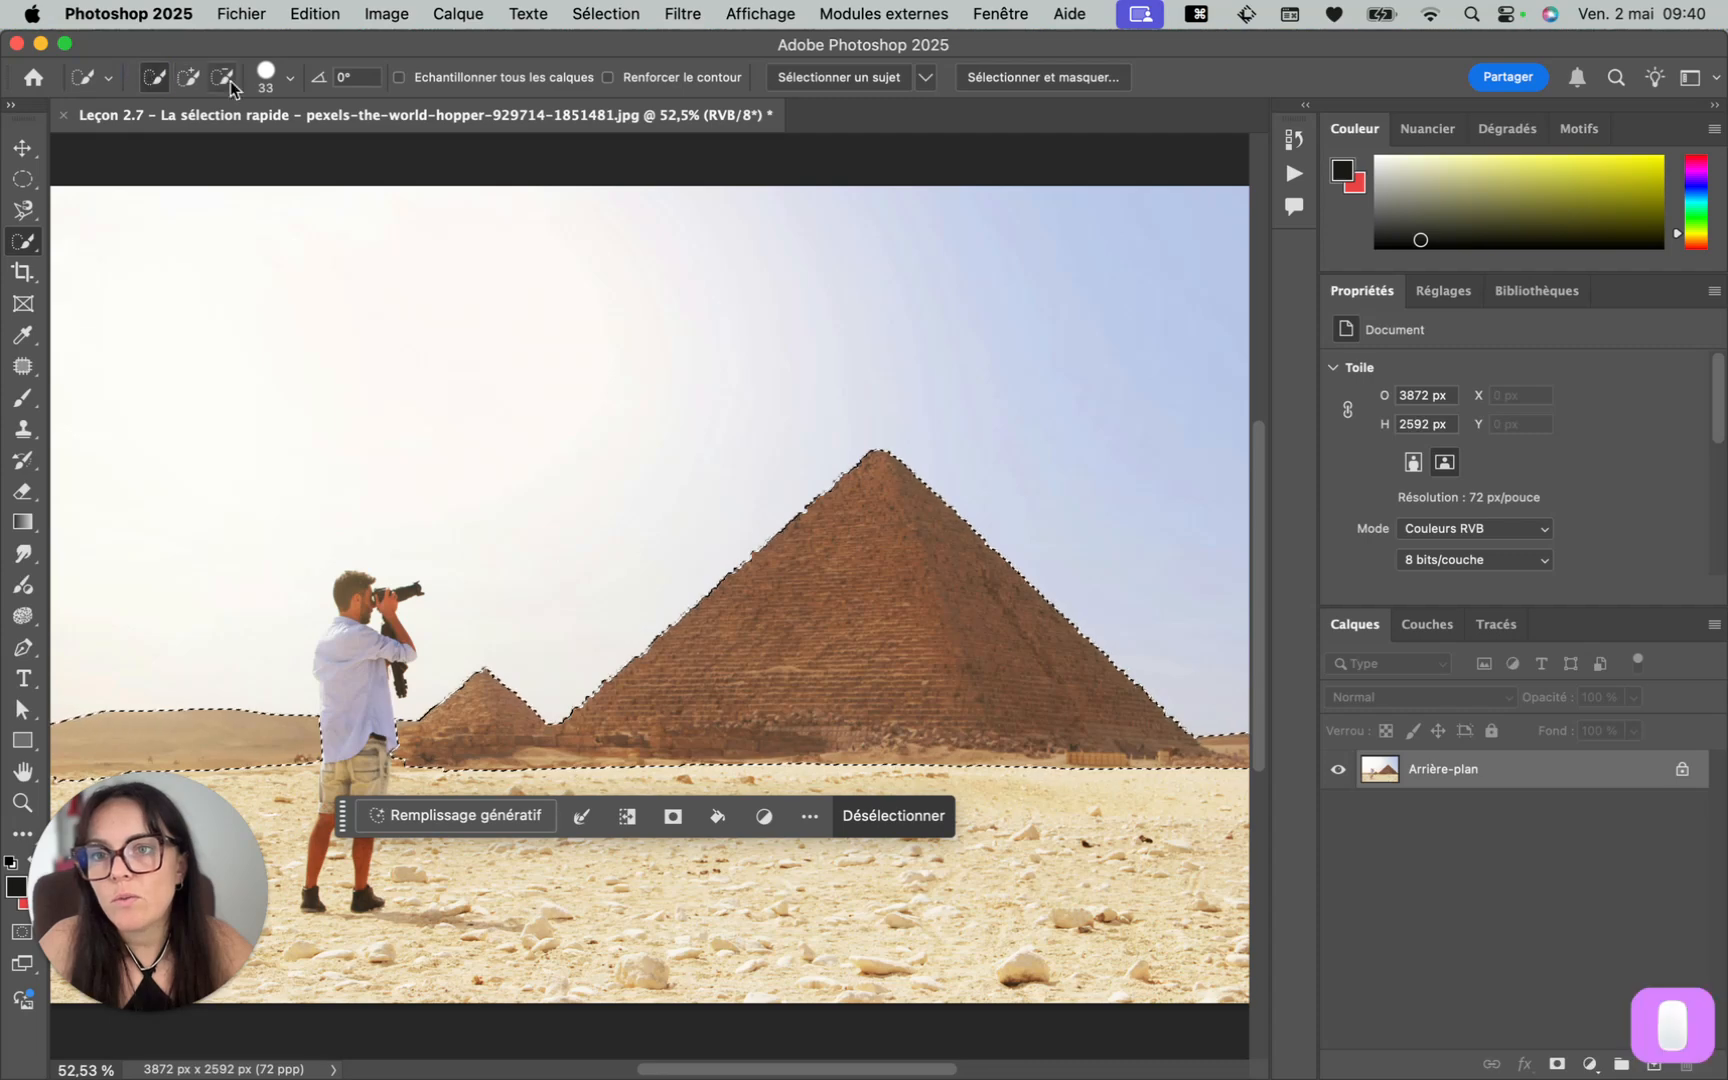
left_click(348, 657)
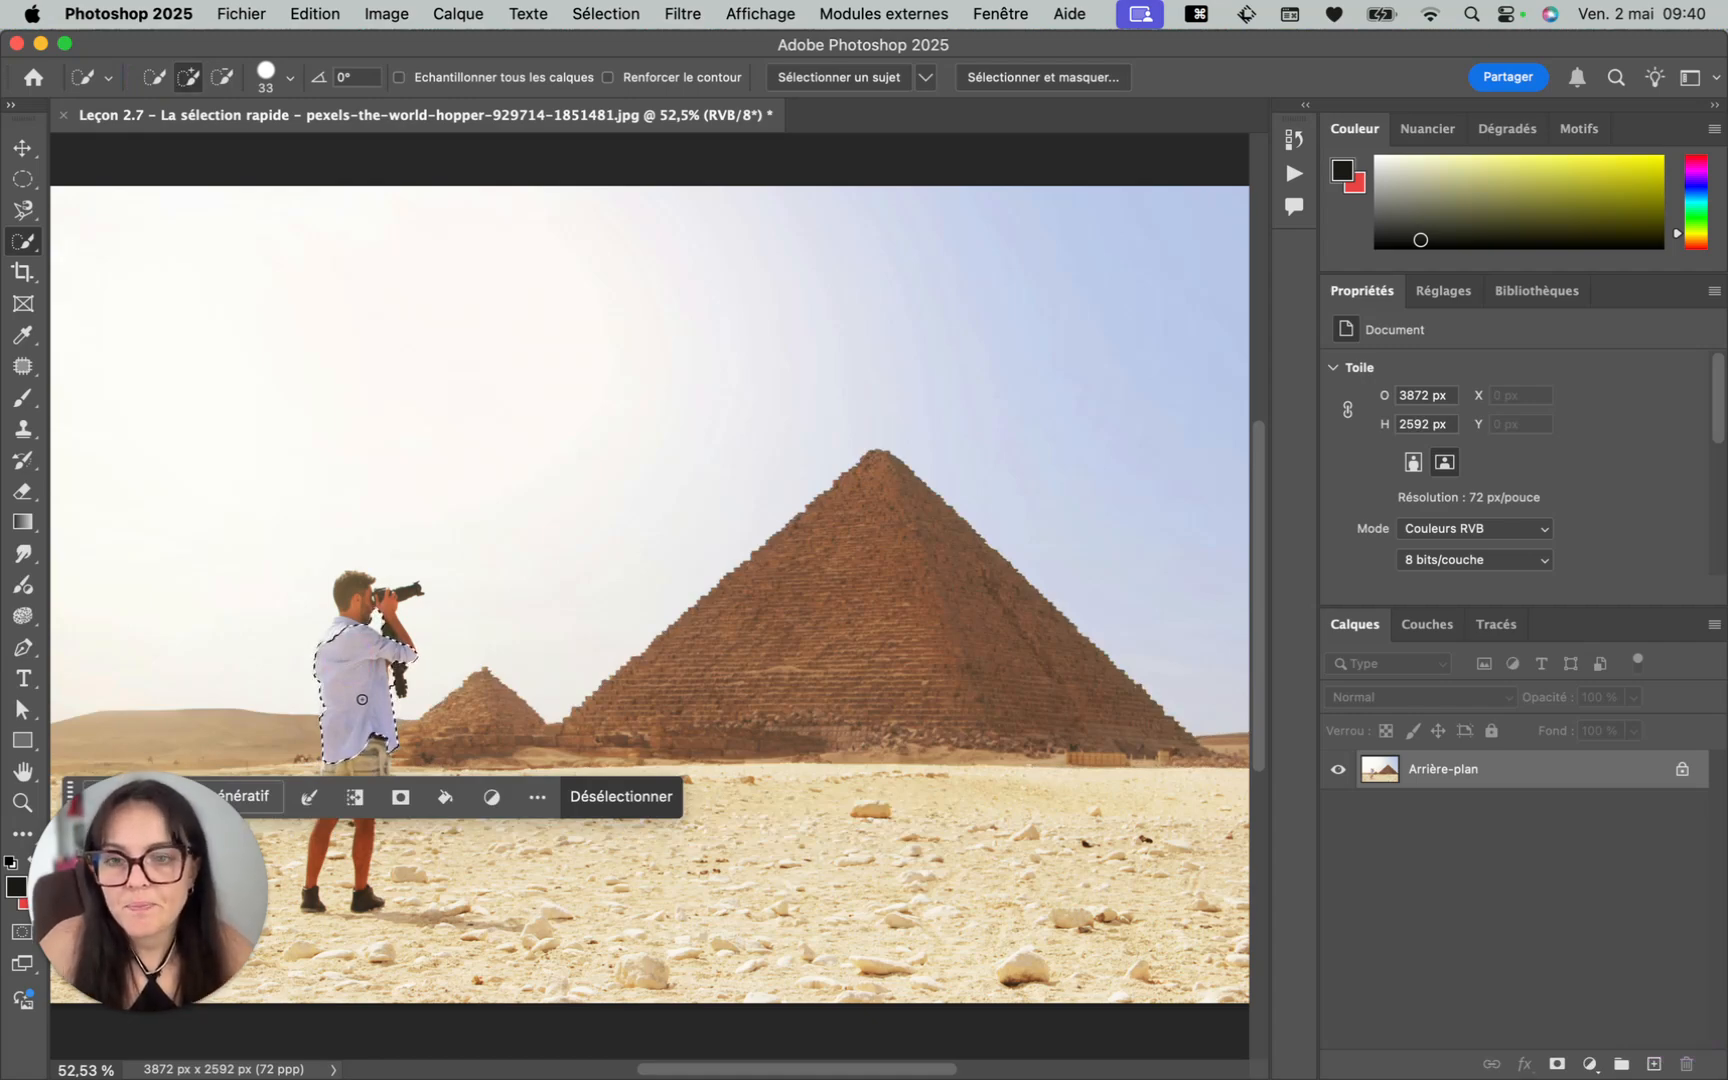
scroll(223, 695, "up", 10)
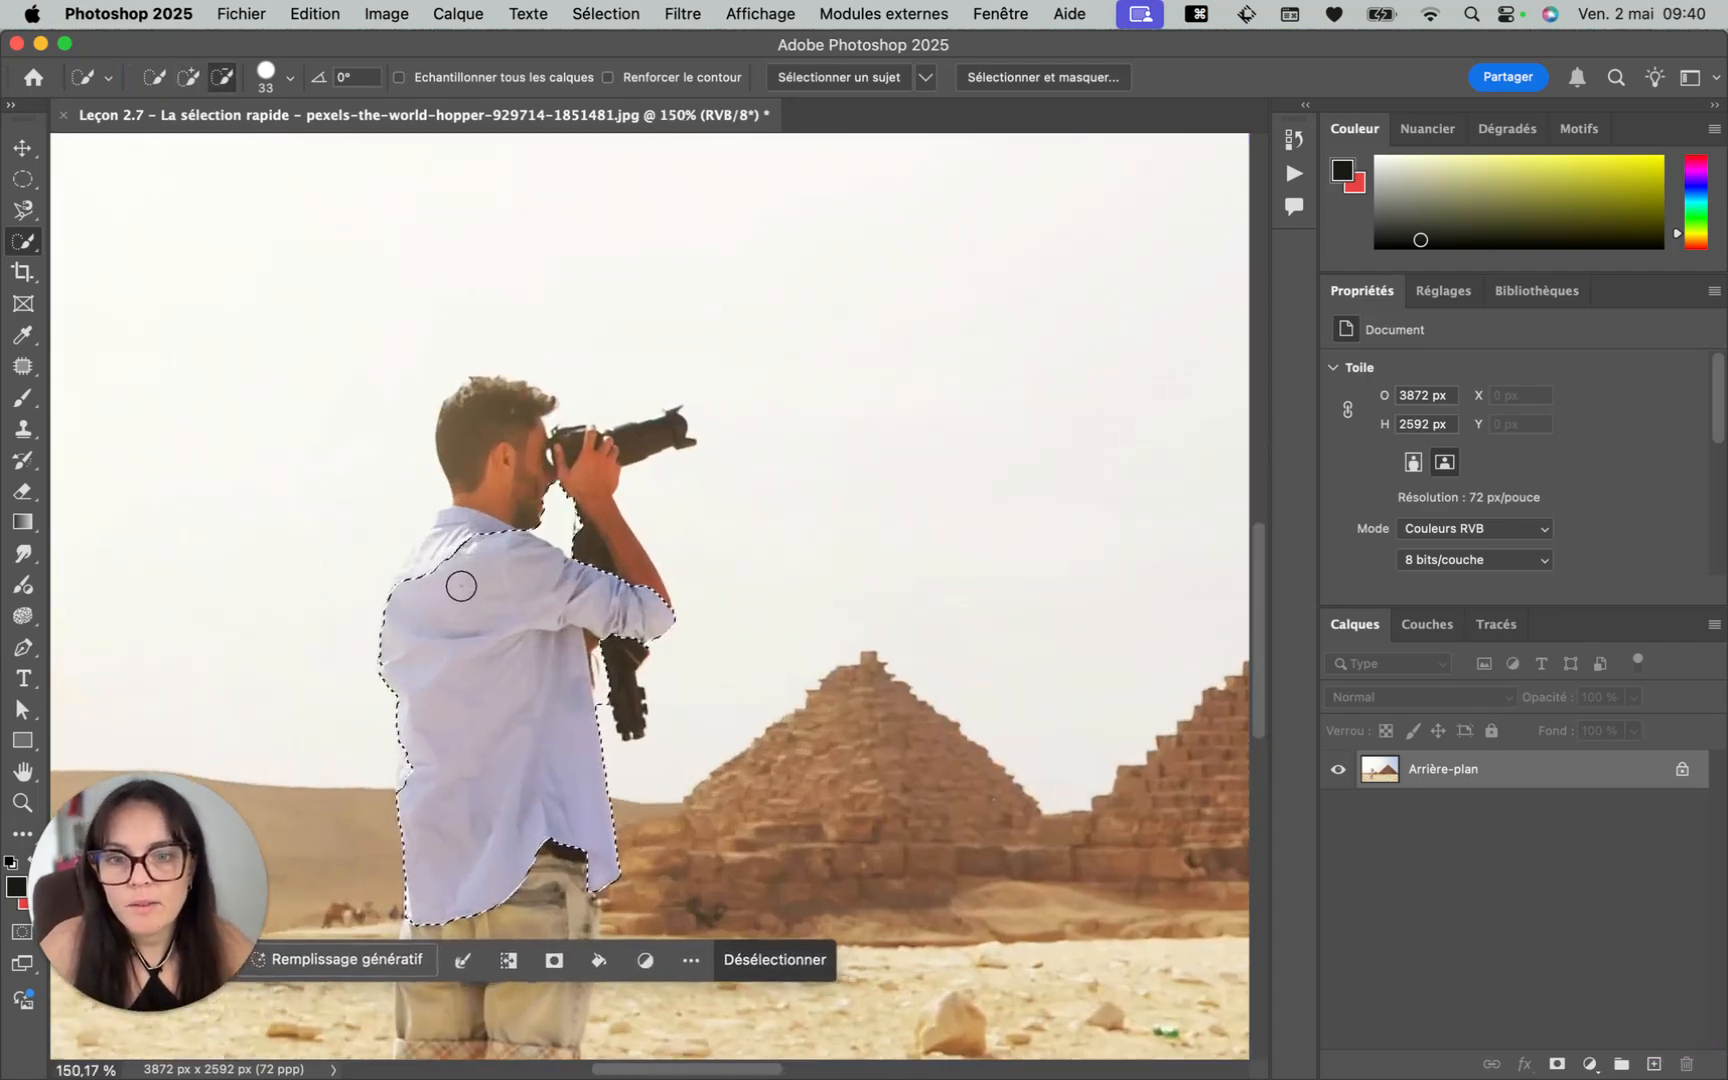
left_click(437, 550)
left_click(441, 529)
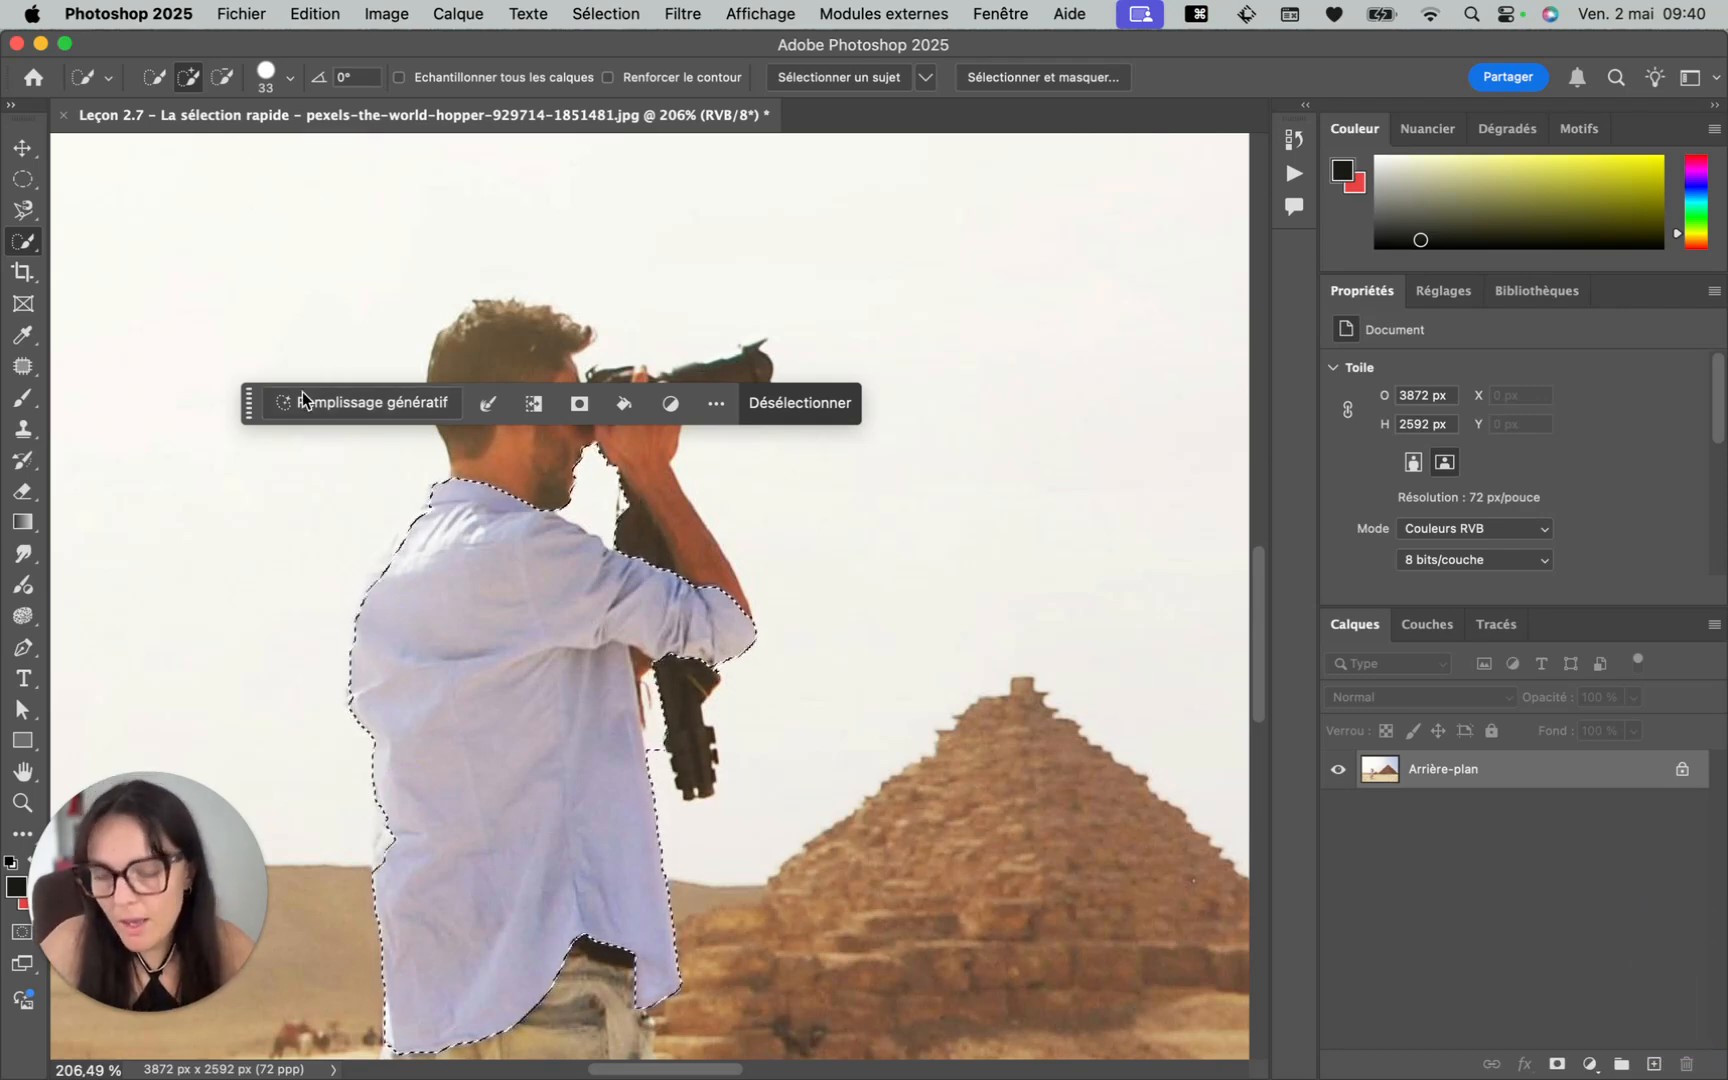
Move the contextual task bar clear of the photographer and subtract the sky between his chin and forearm from the selection
key("alt")
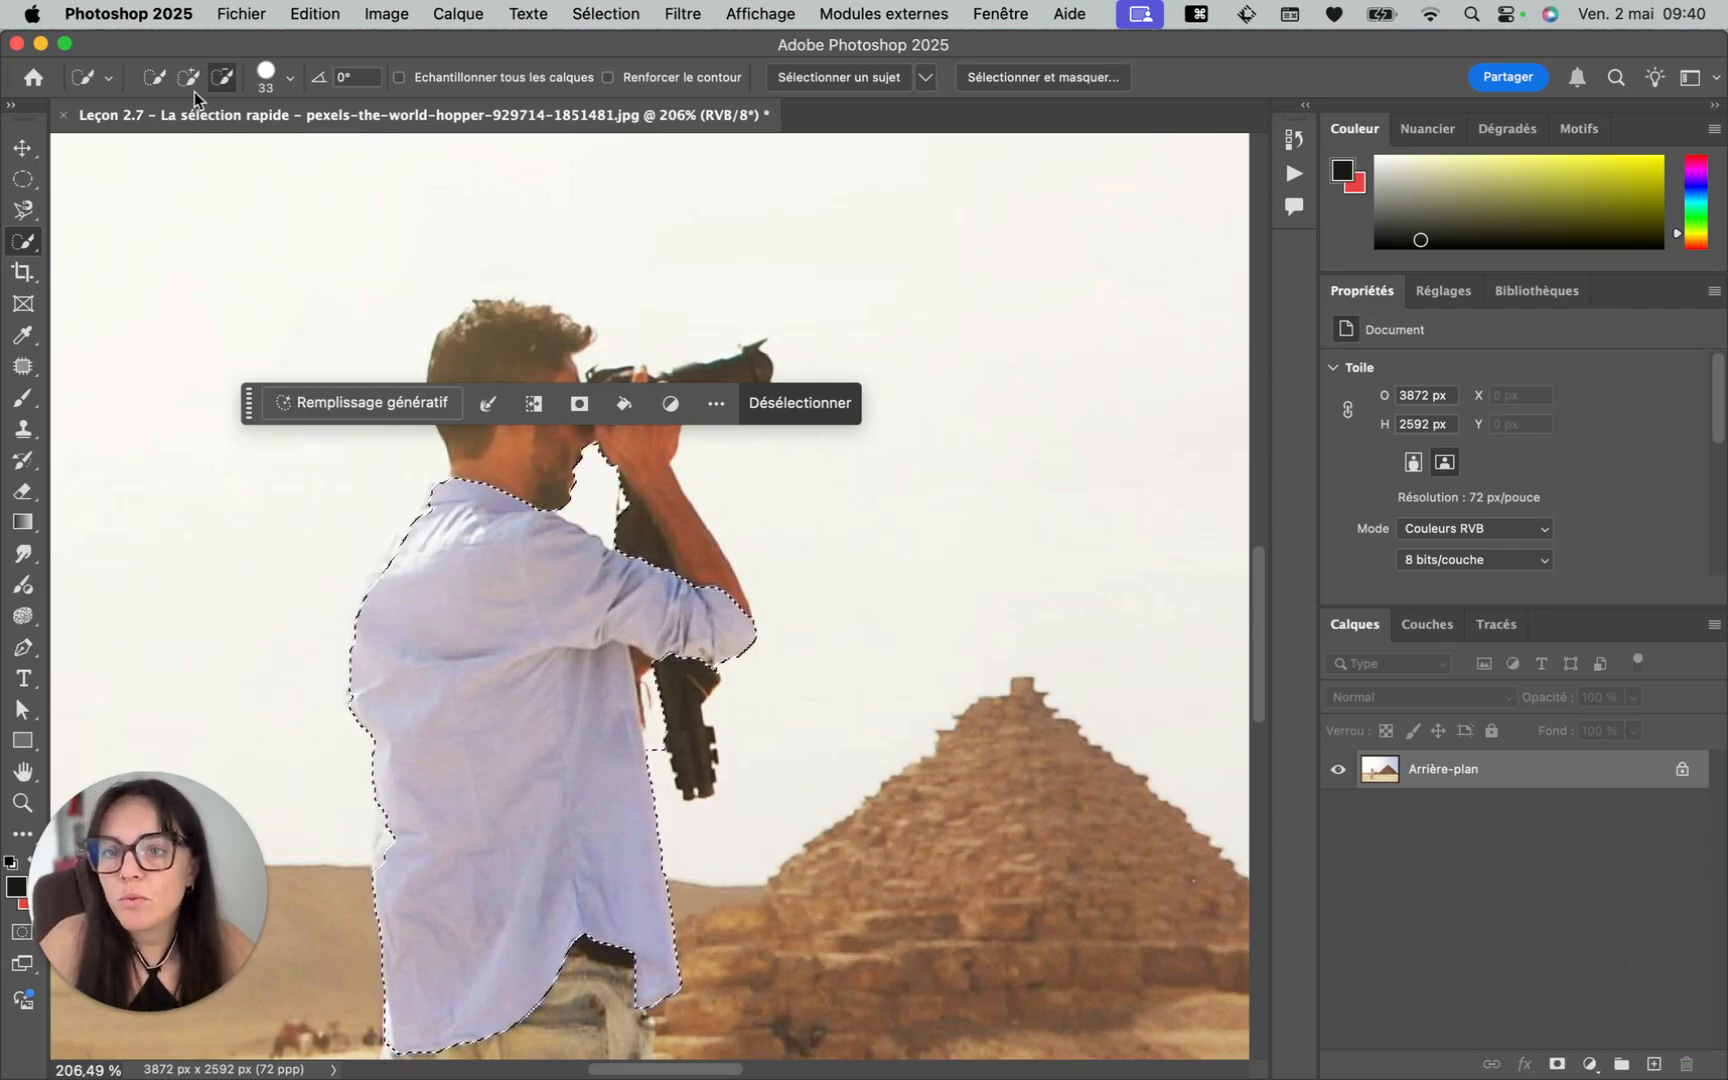
left_click_drag(249, 403, 1050, 205)
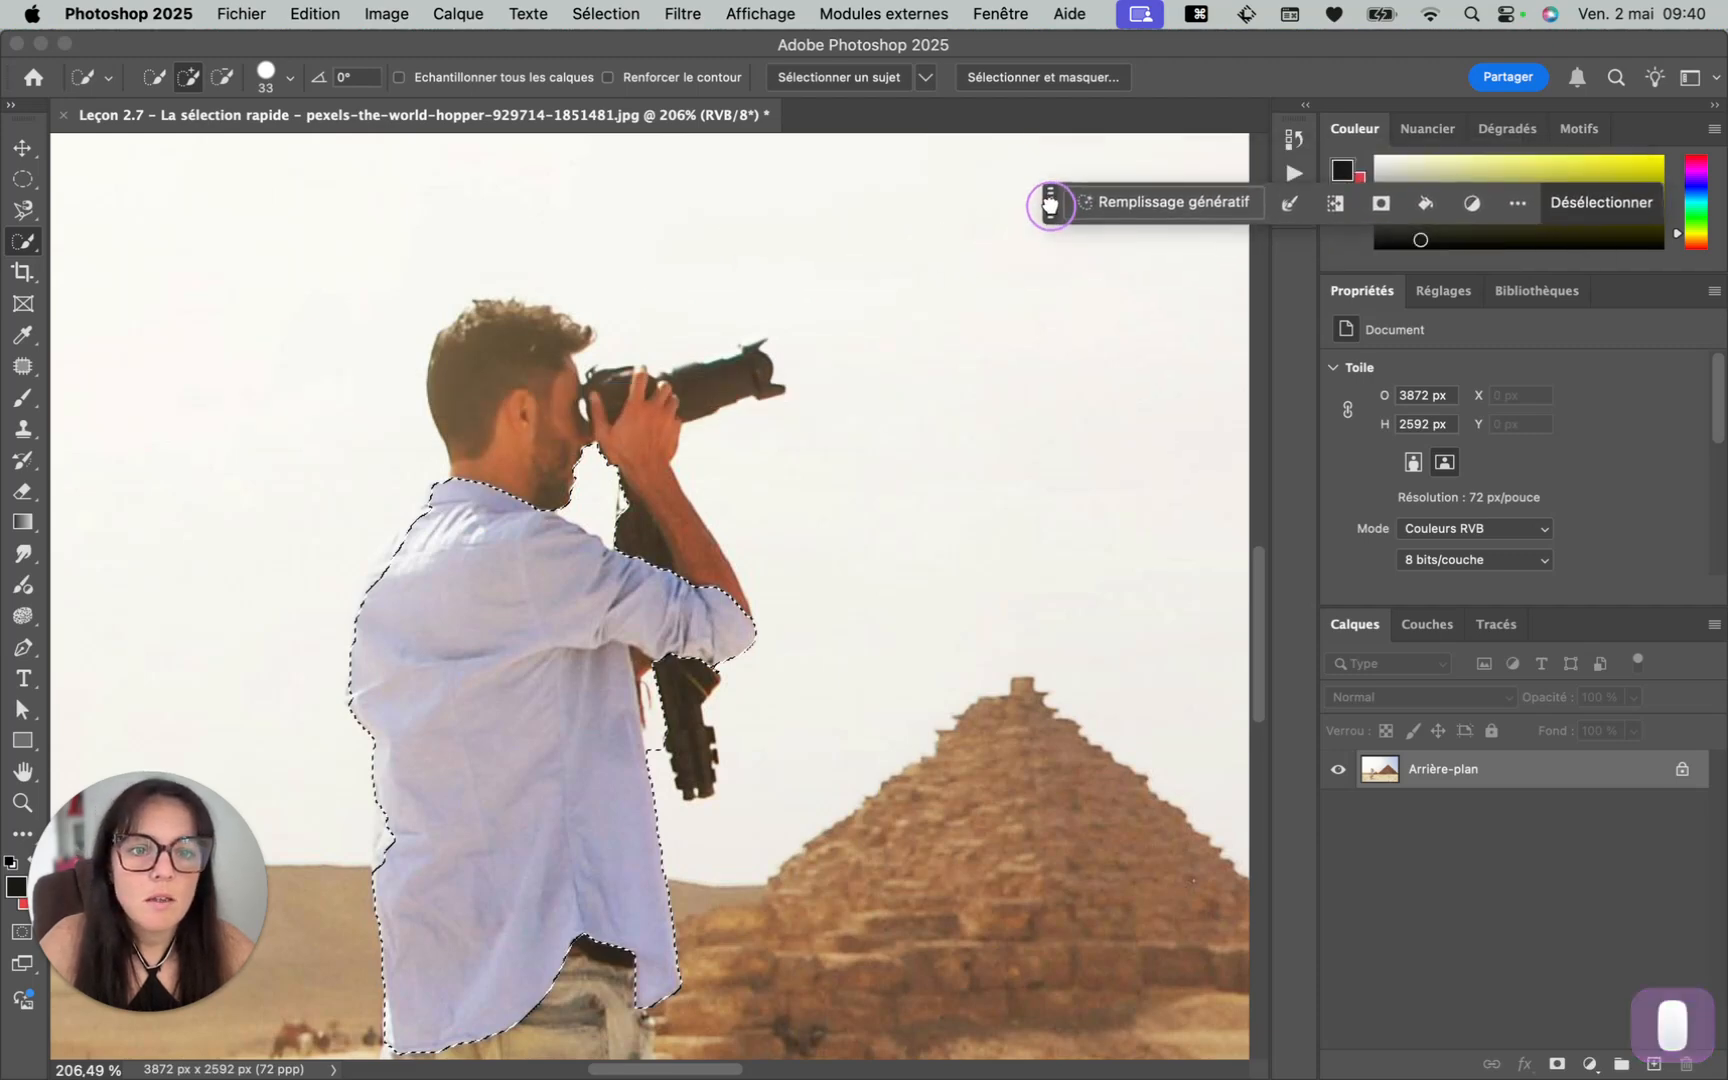
left_click(222, 80)
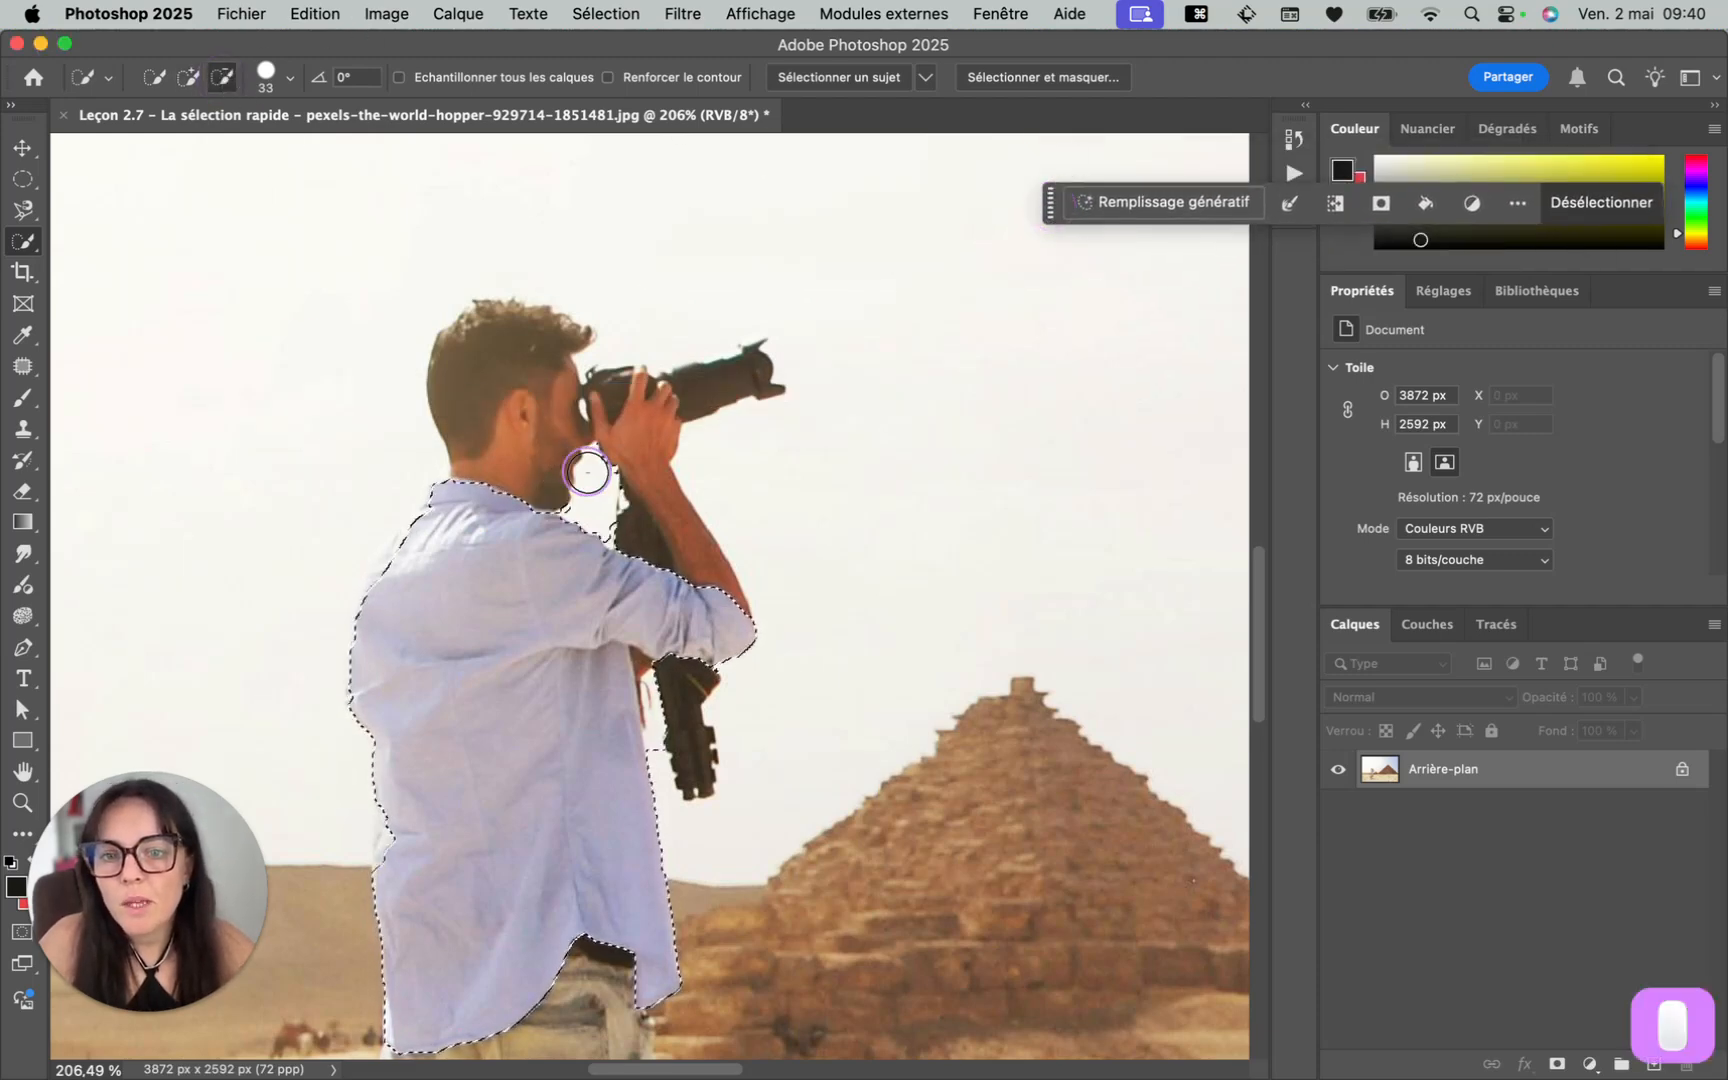
left_click_drag(610, 493, 622, 528)
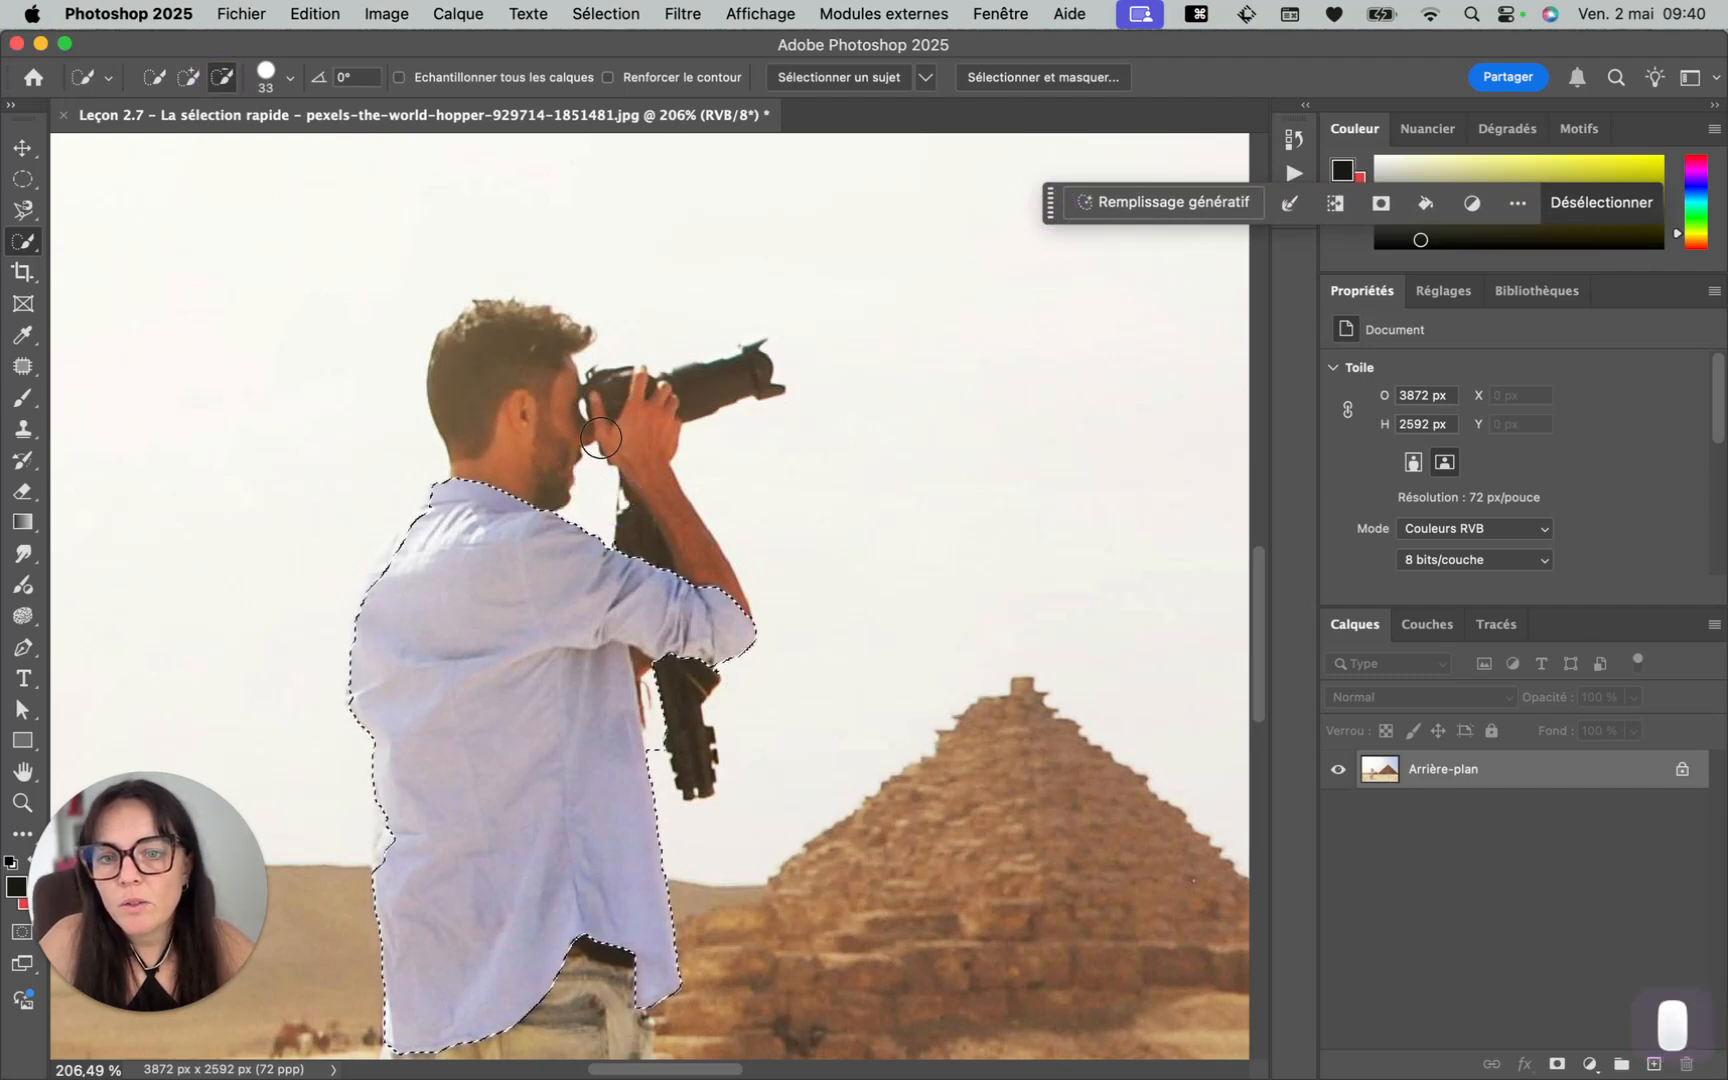
Subtract the background gap between the shirt front and the black equipment hanging below the sleeve from the selection
left_click(677, 706)
left_click(679, 721)
left_click(671, 736)
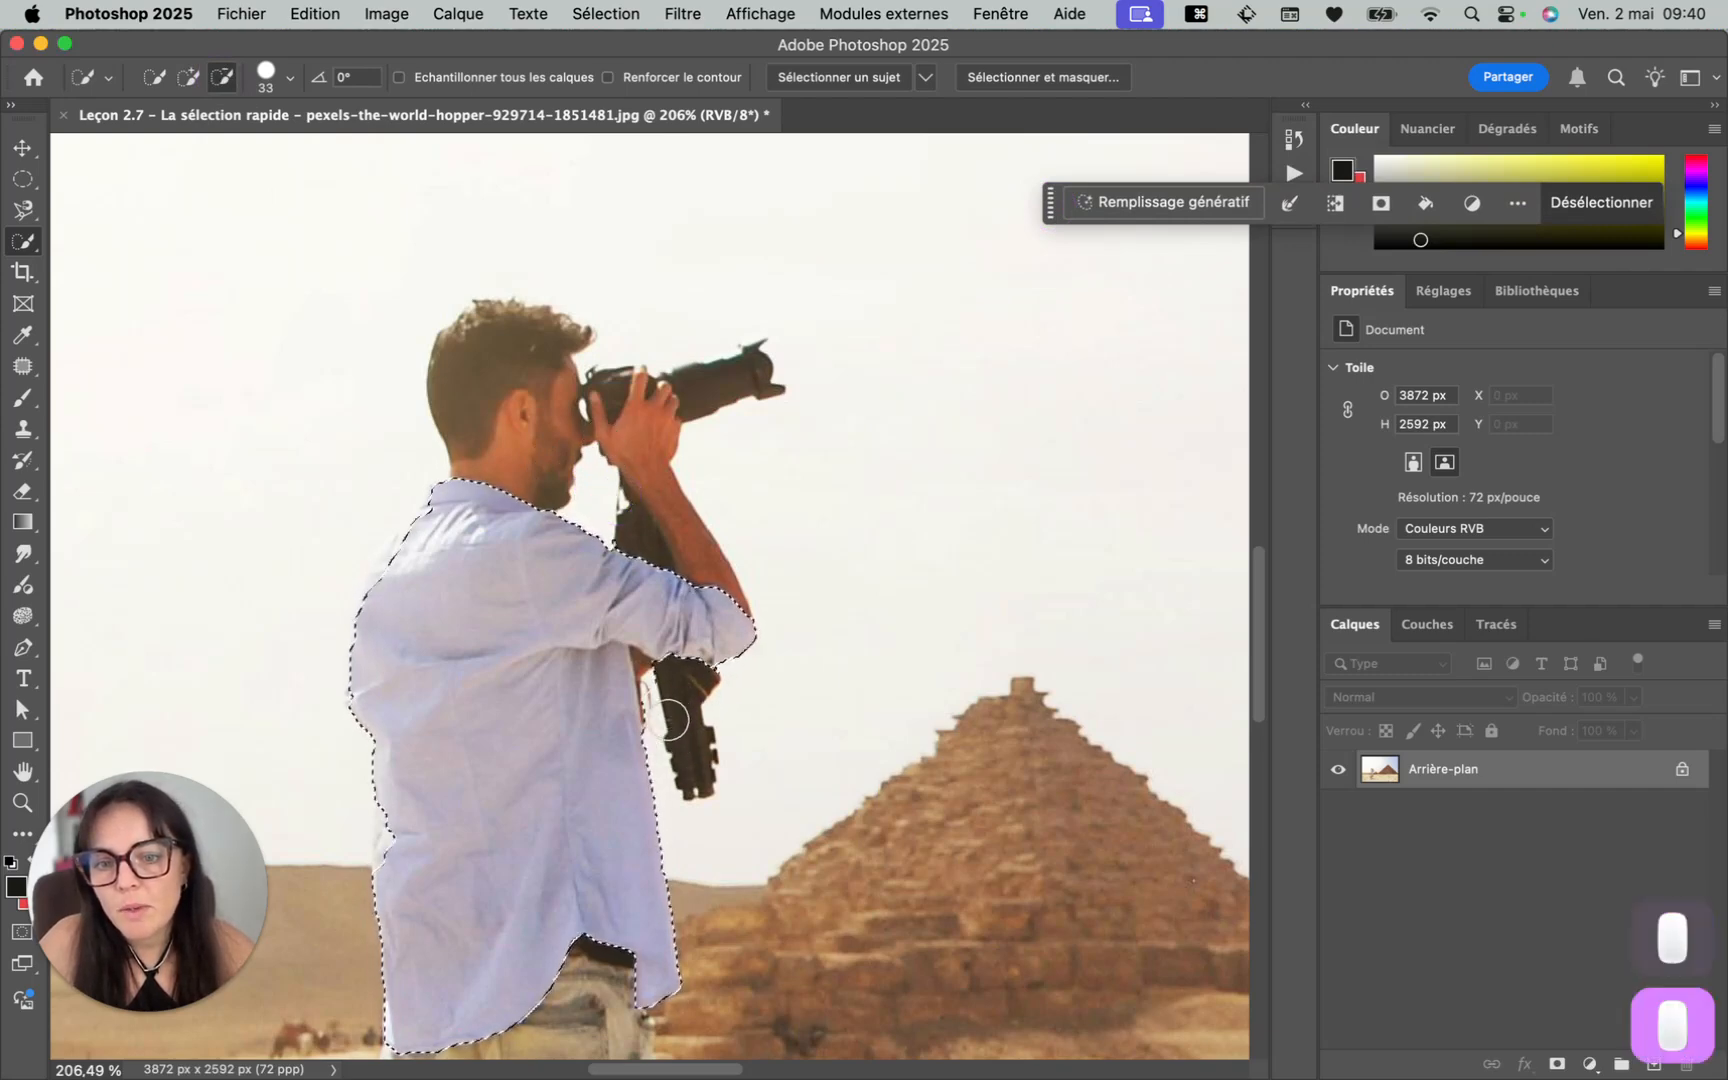
scroll(661, 691, "up", 10)
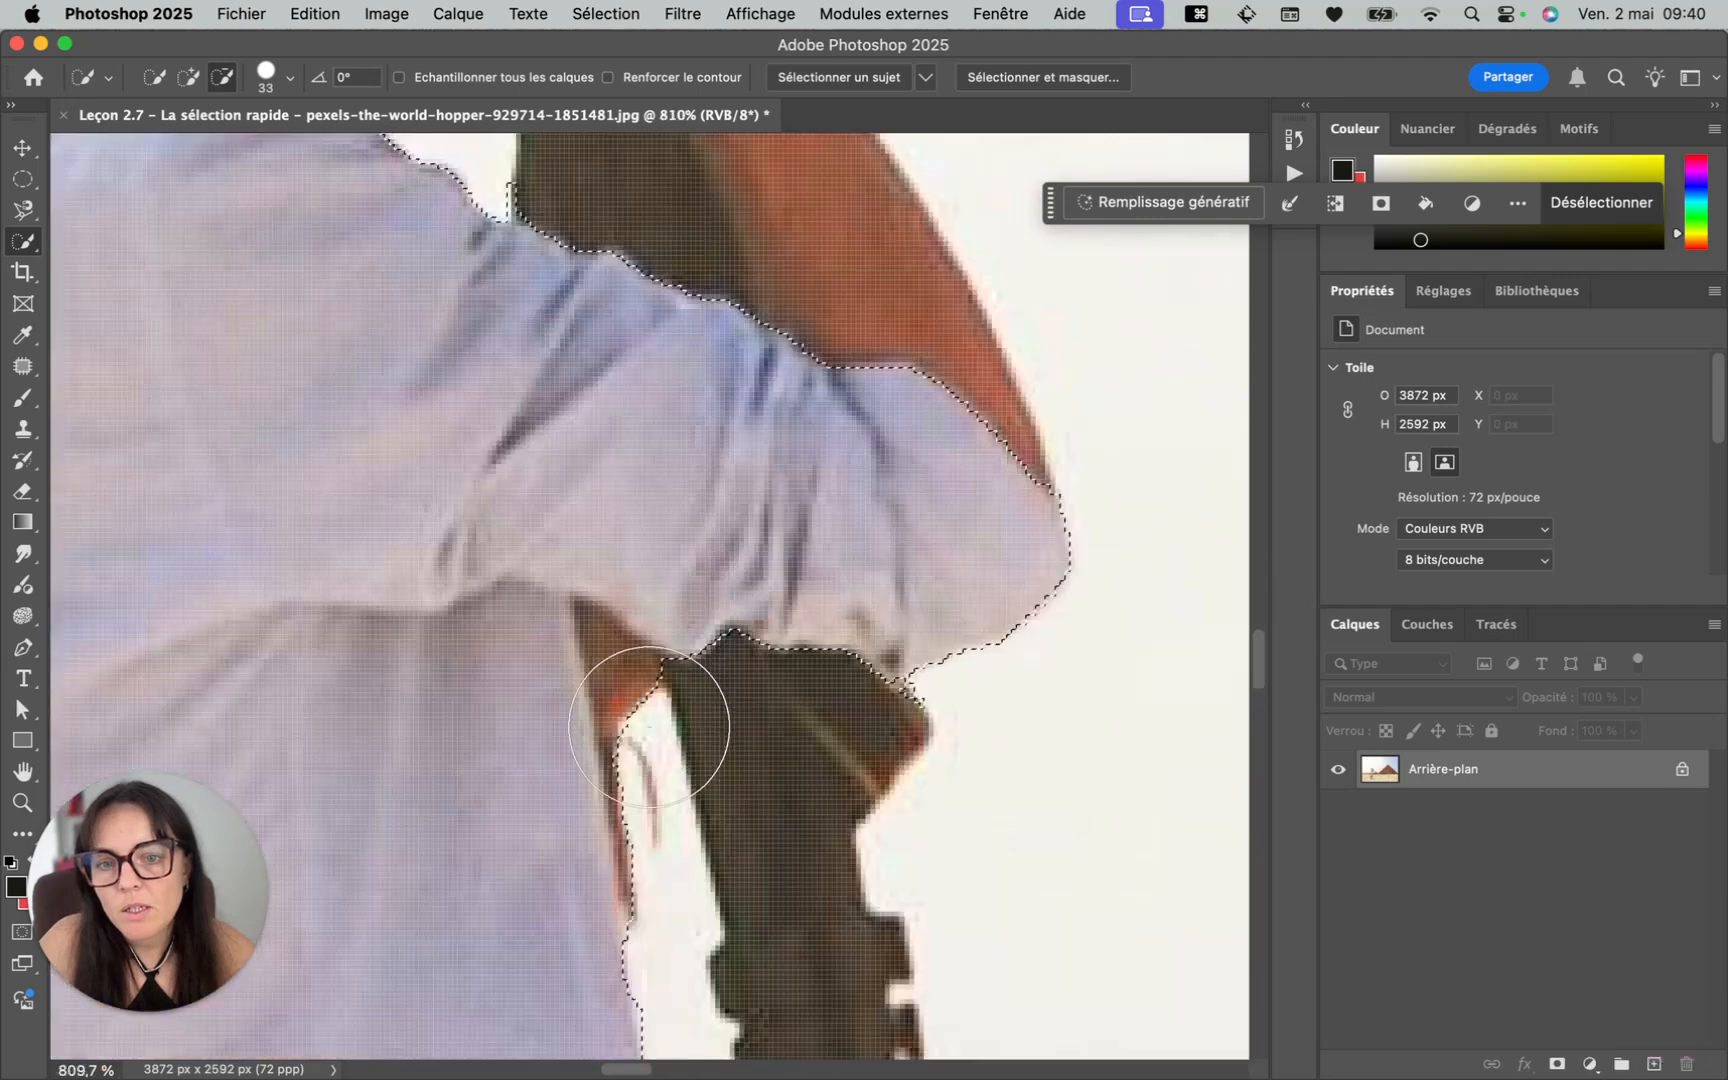
left_click(985, 780)
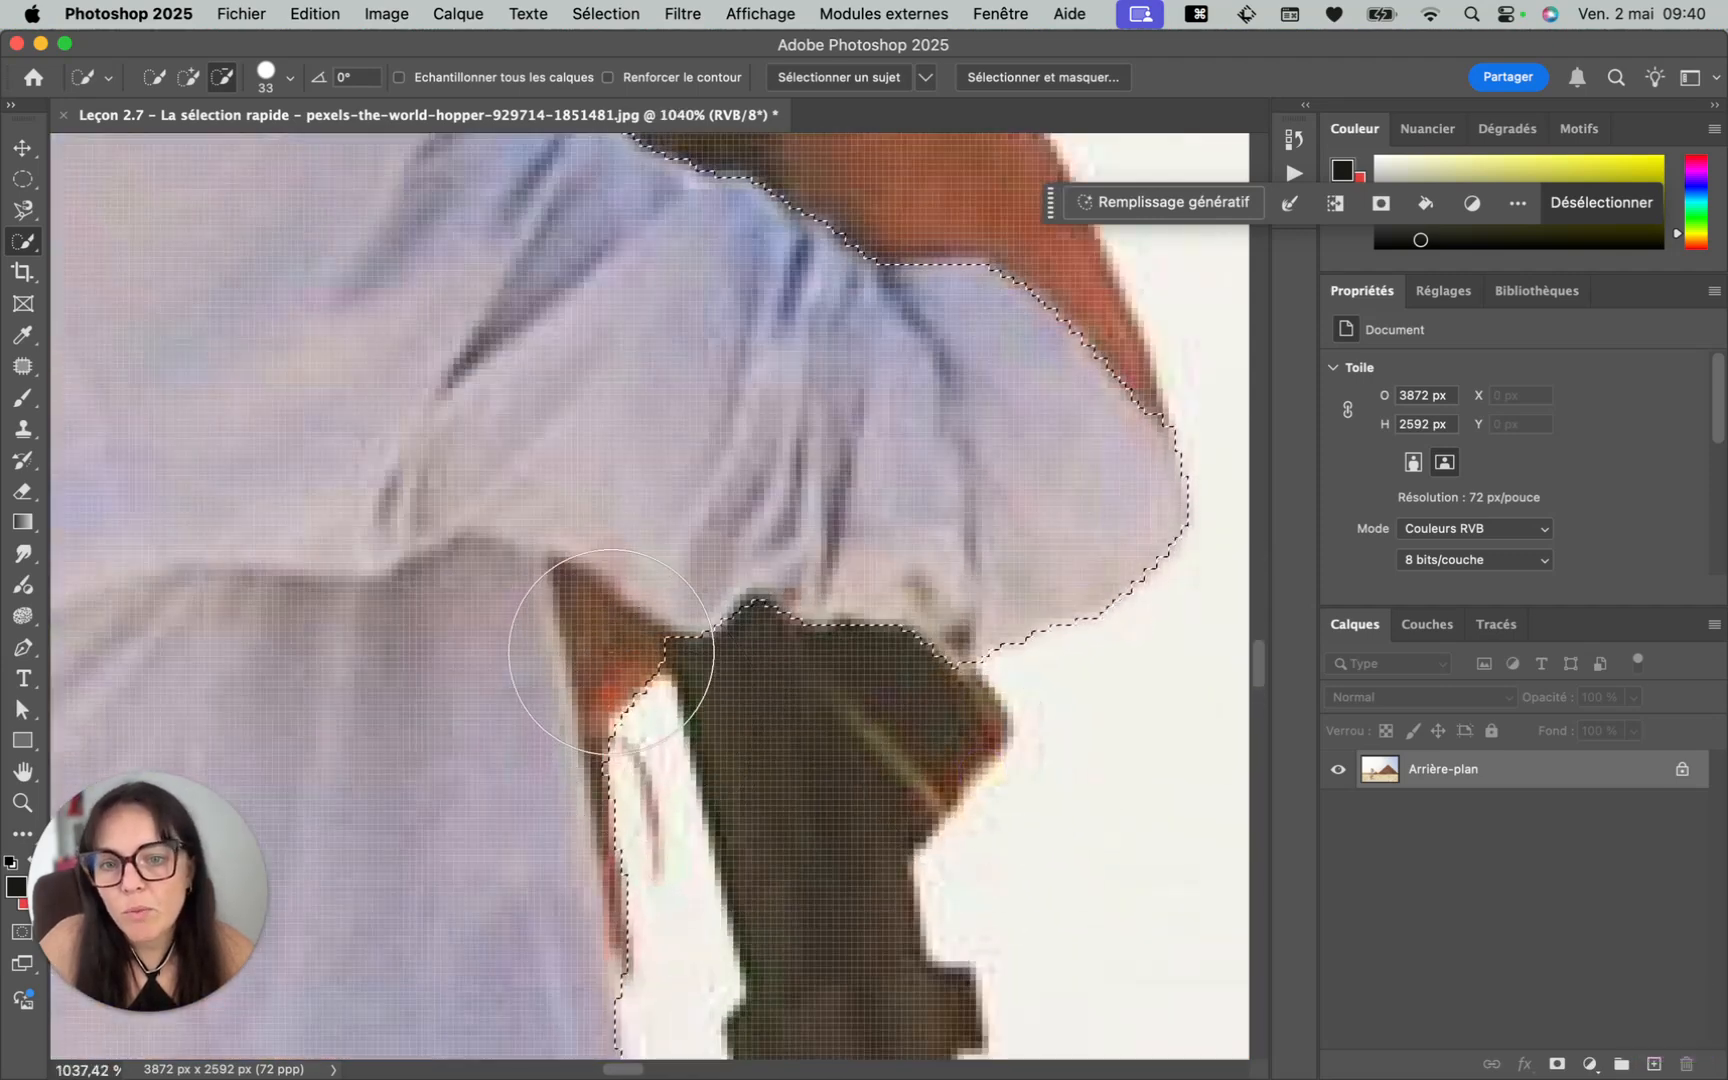
scroll(693, 755, "down", 1)
scroll(693, 755, "down", 8)
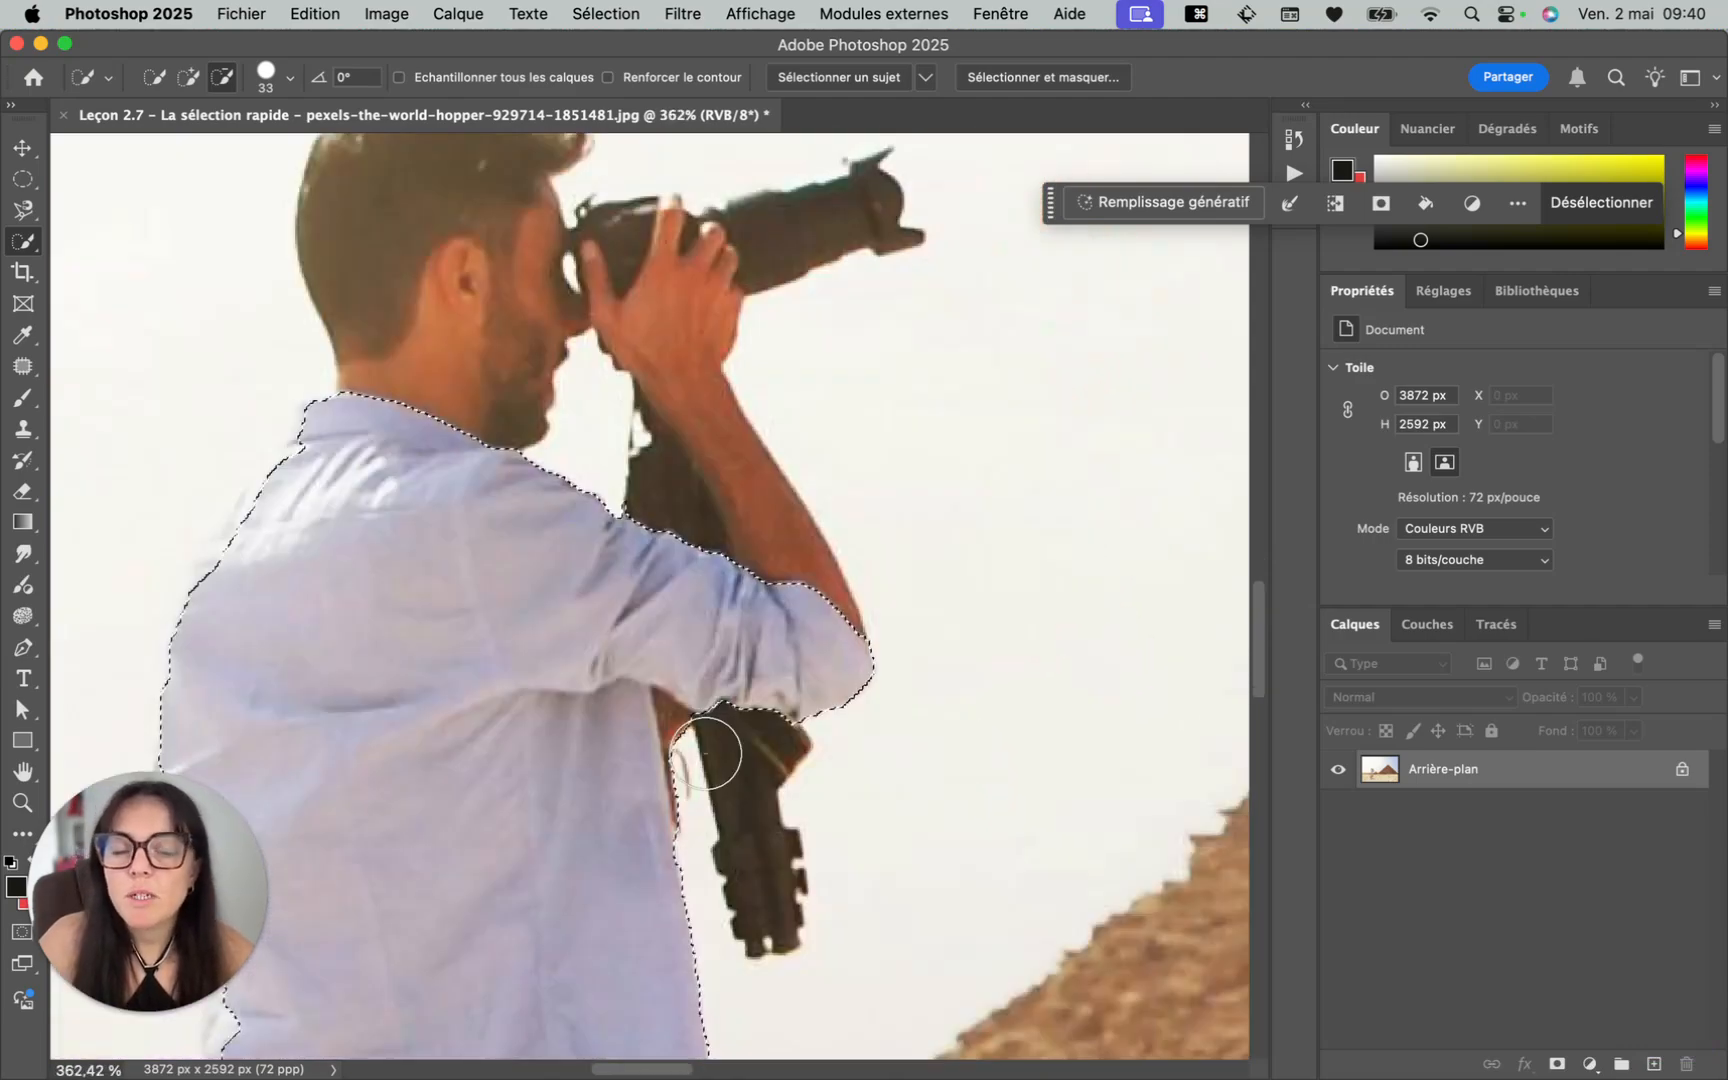
Set the Quick Selection brush to 91% hardness and a 13 px size
left_click(290, 80)
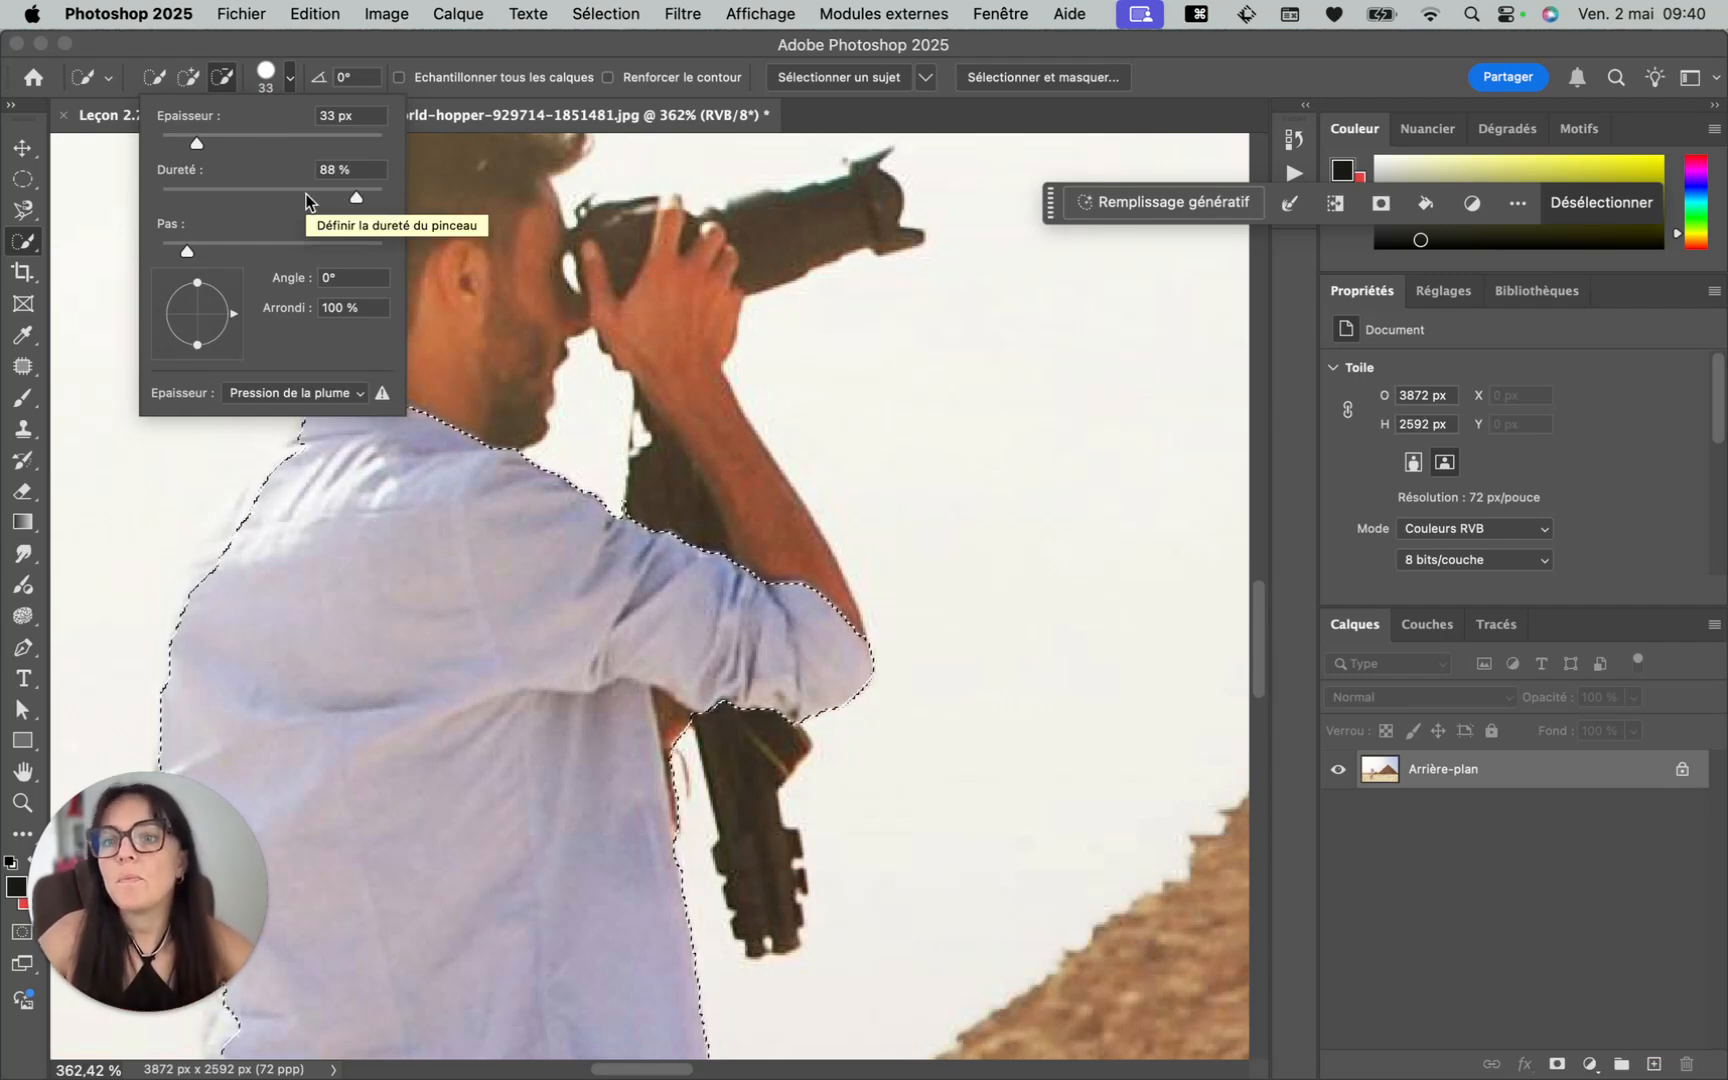
left_click(362, 199)
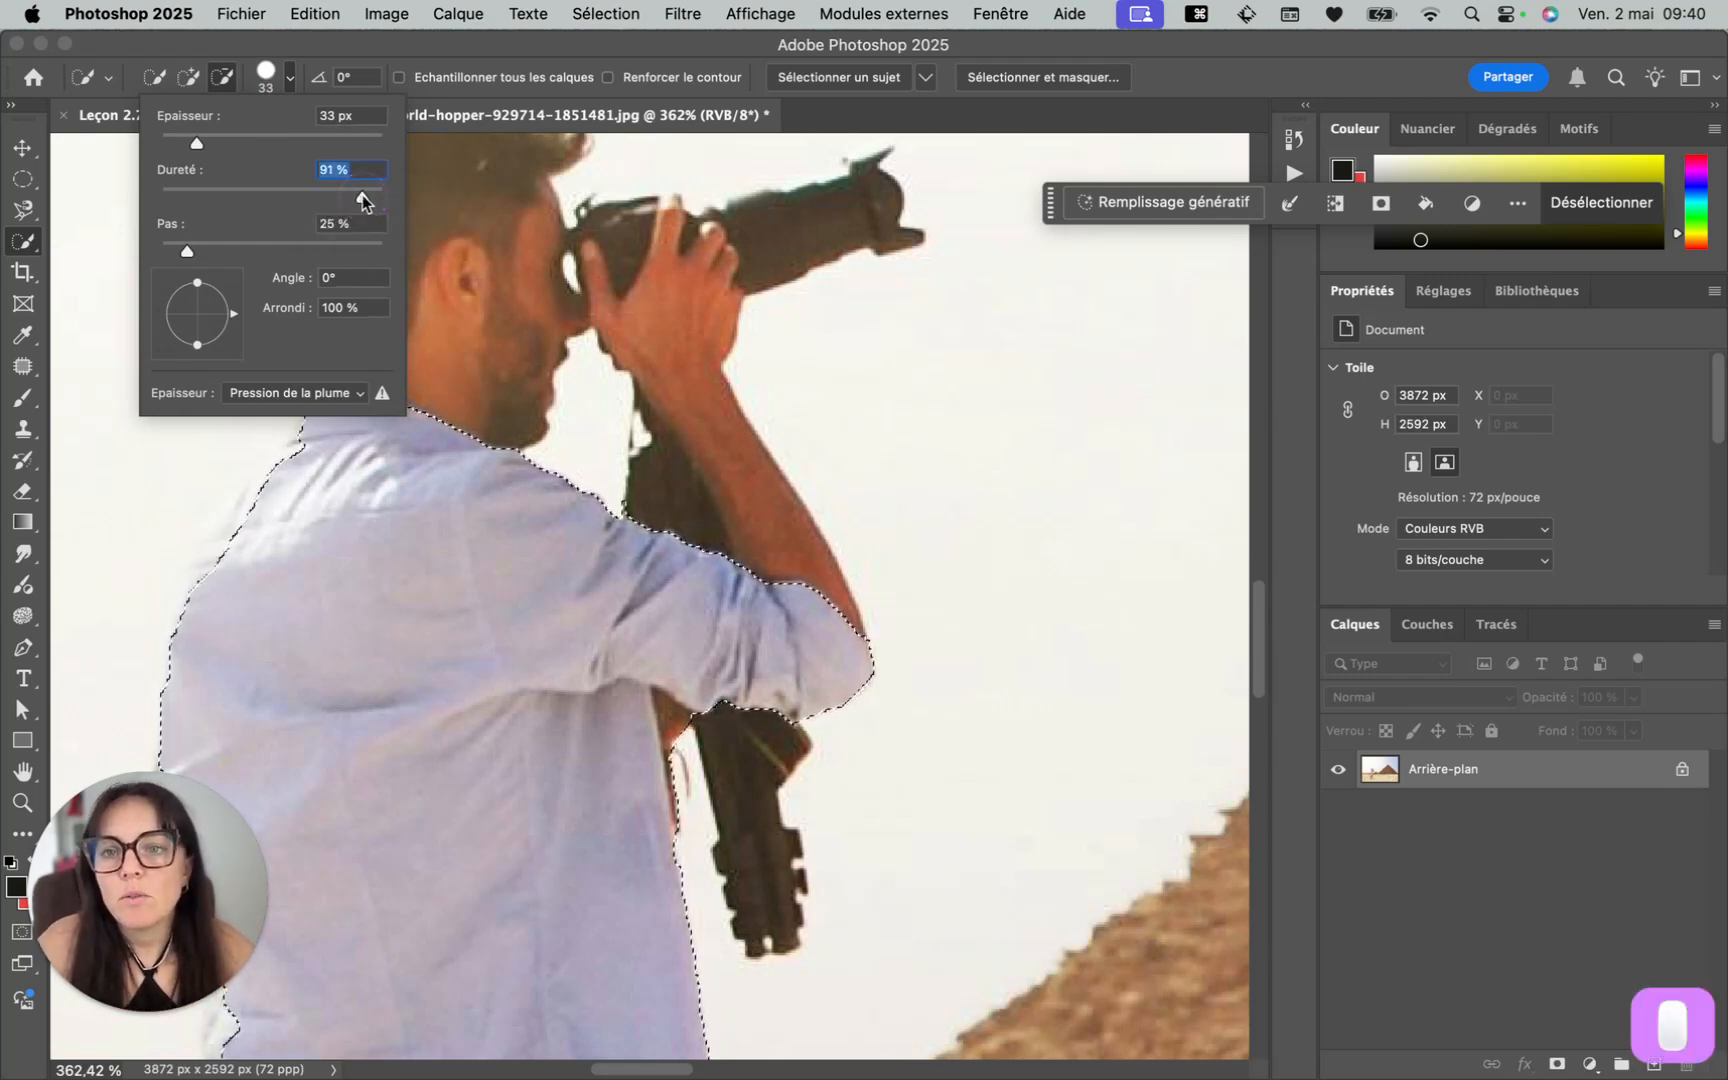
left_click_drag(197, 147, 175, 146)
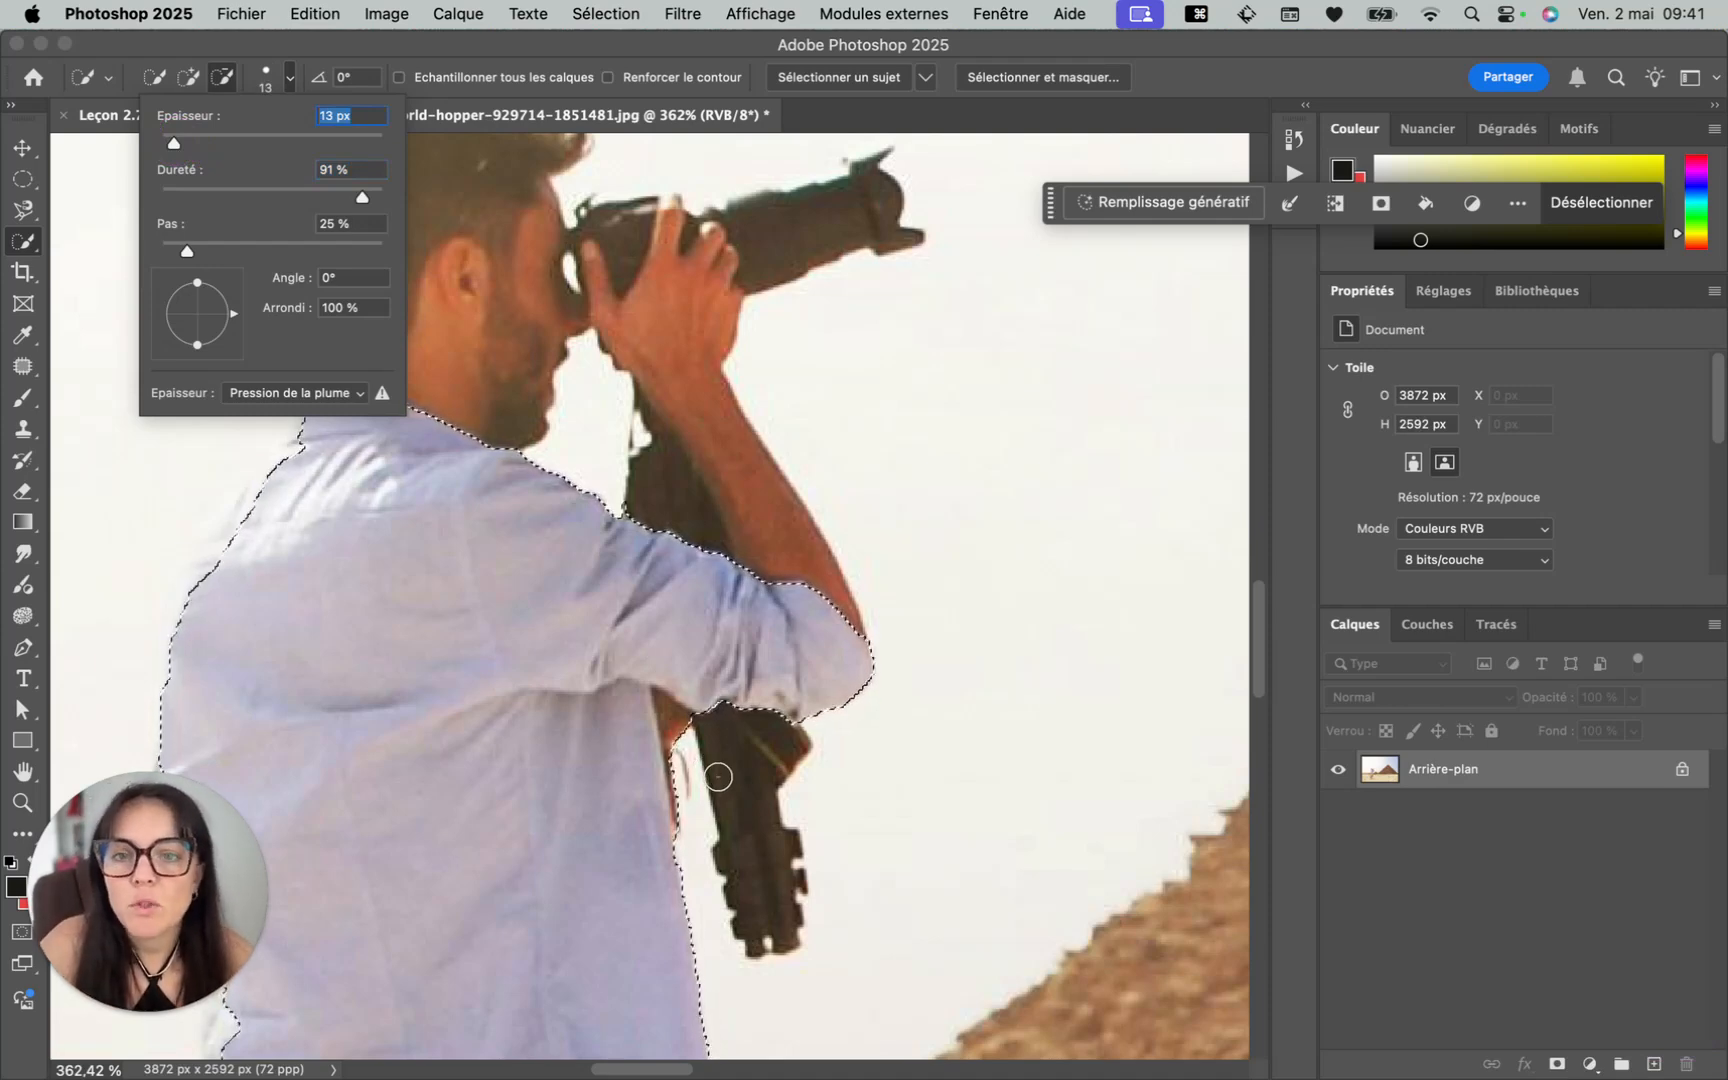
Subtract the skin and strap area under the bent sleeve from the shirt selection using the smaller brush
left_click(690, 723)
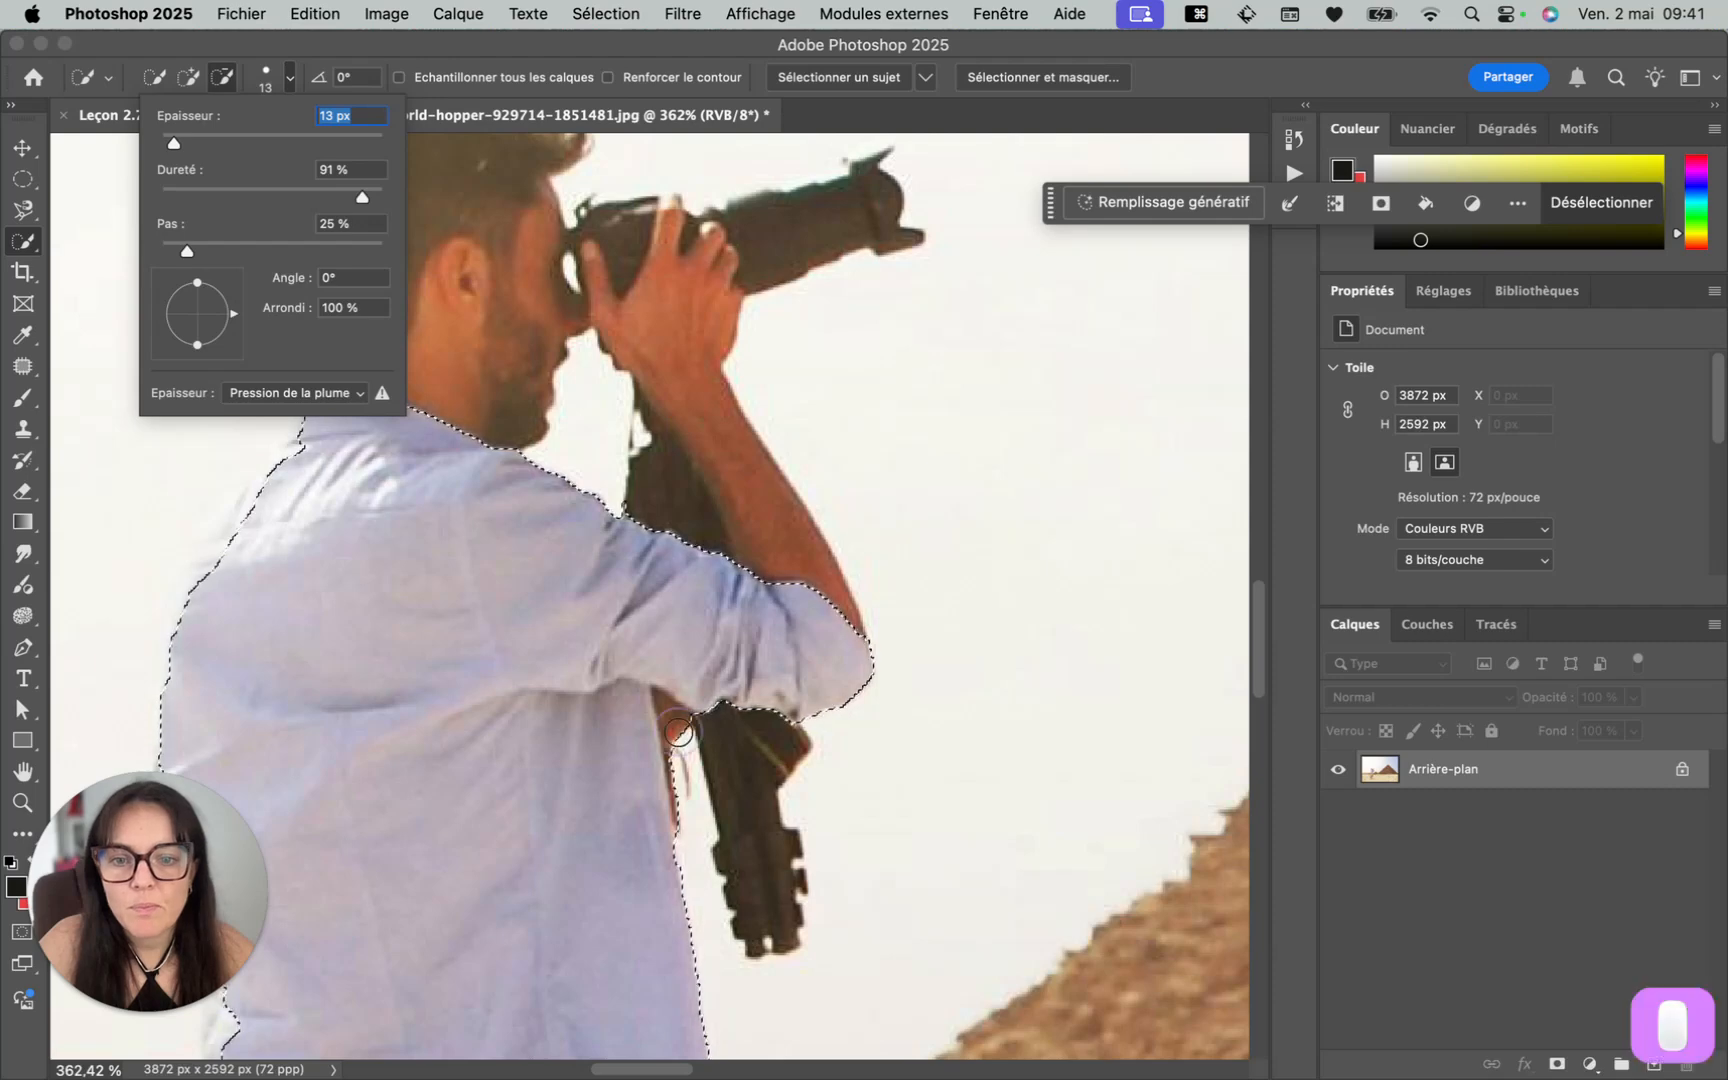
left_click(682, 772)
left_click(683, 789)
left_click(687, 810)
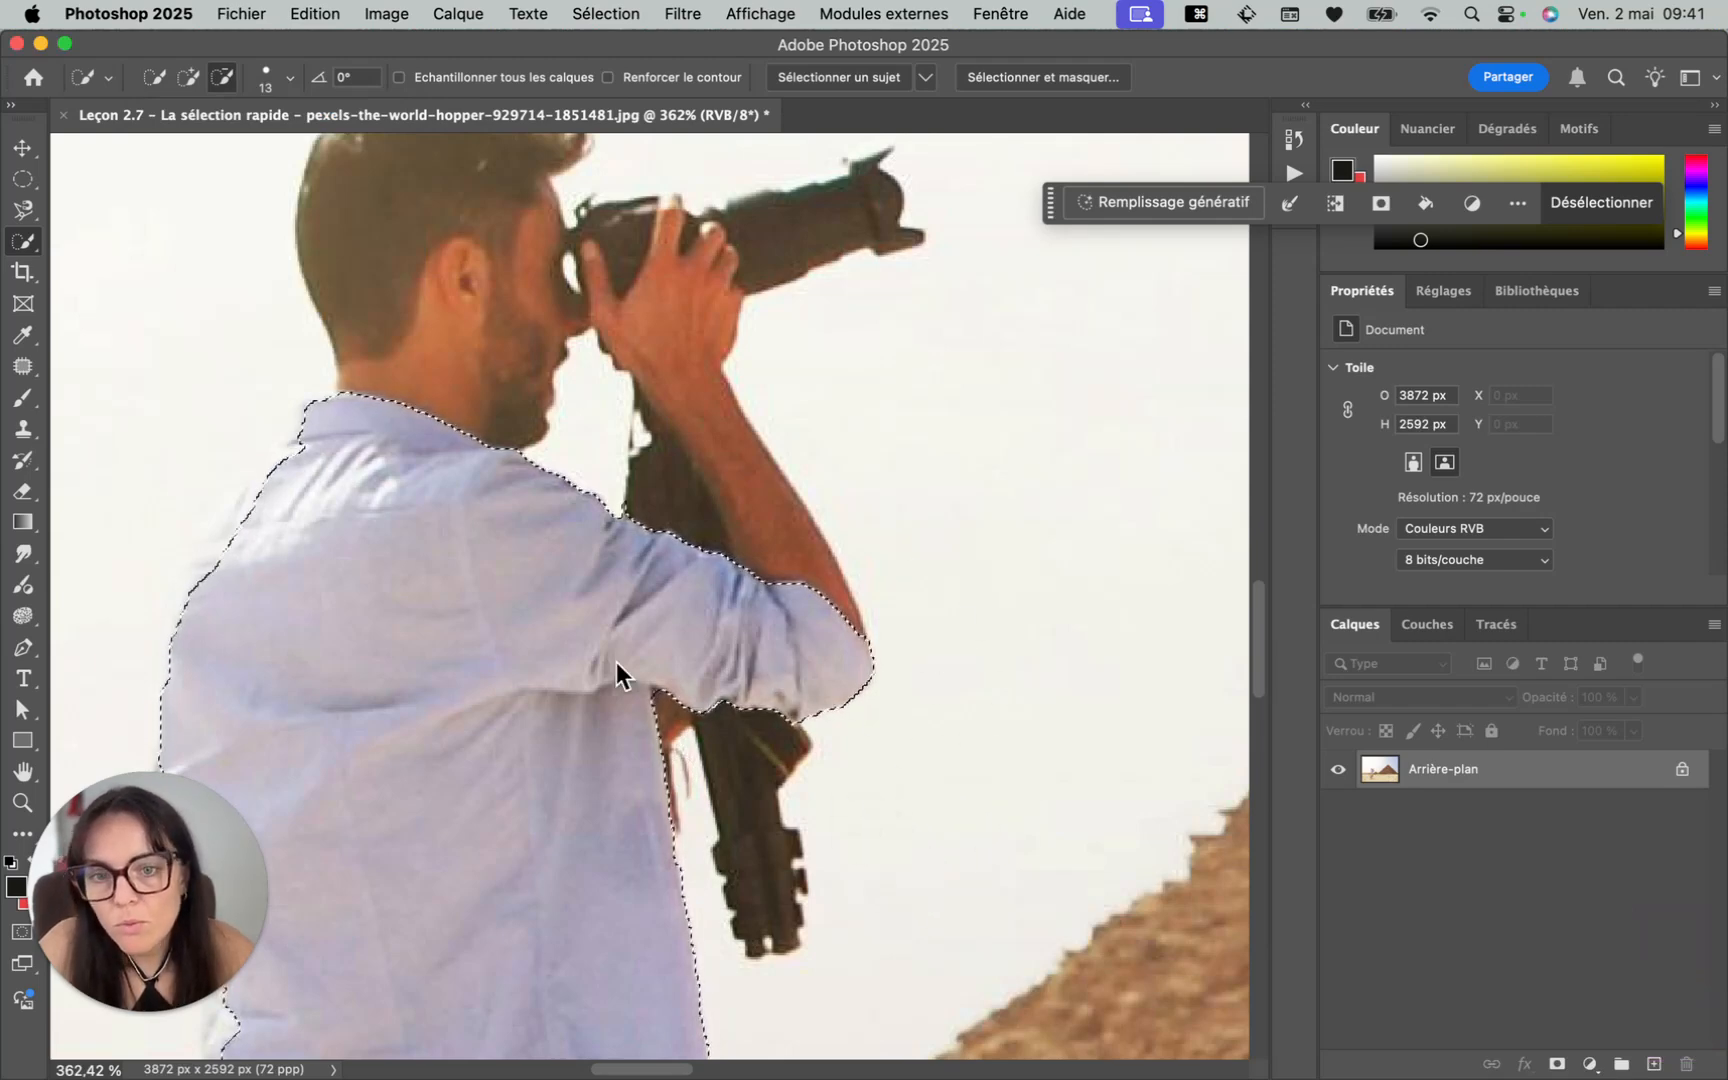
Trim the selection along the front shoulder below the chin so that it follows the shirt's edge
scroll(687, 714, "up", 6)
left_click_drag(783, 284, 778, 302)
scroll(896, 307, "down", 1)
scroll(896, 307, "down", 6)
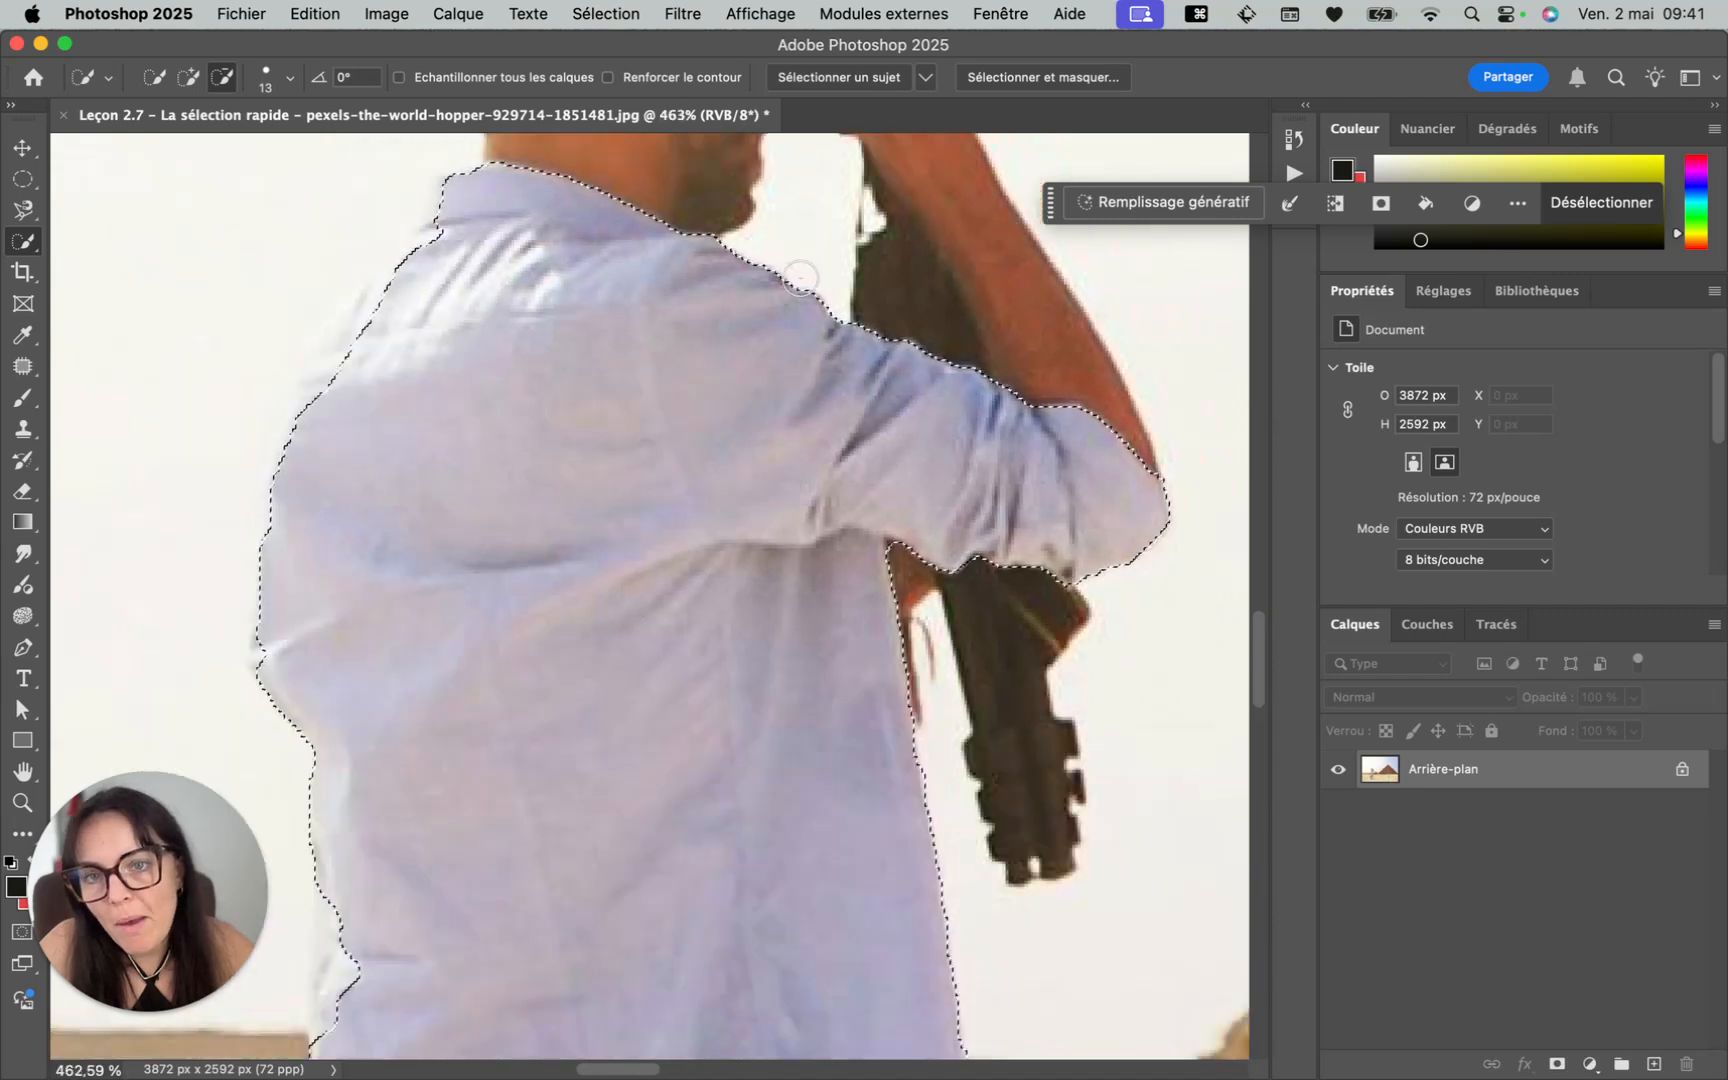
scroll(513, 798, "down", 1)
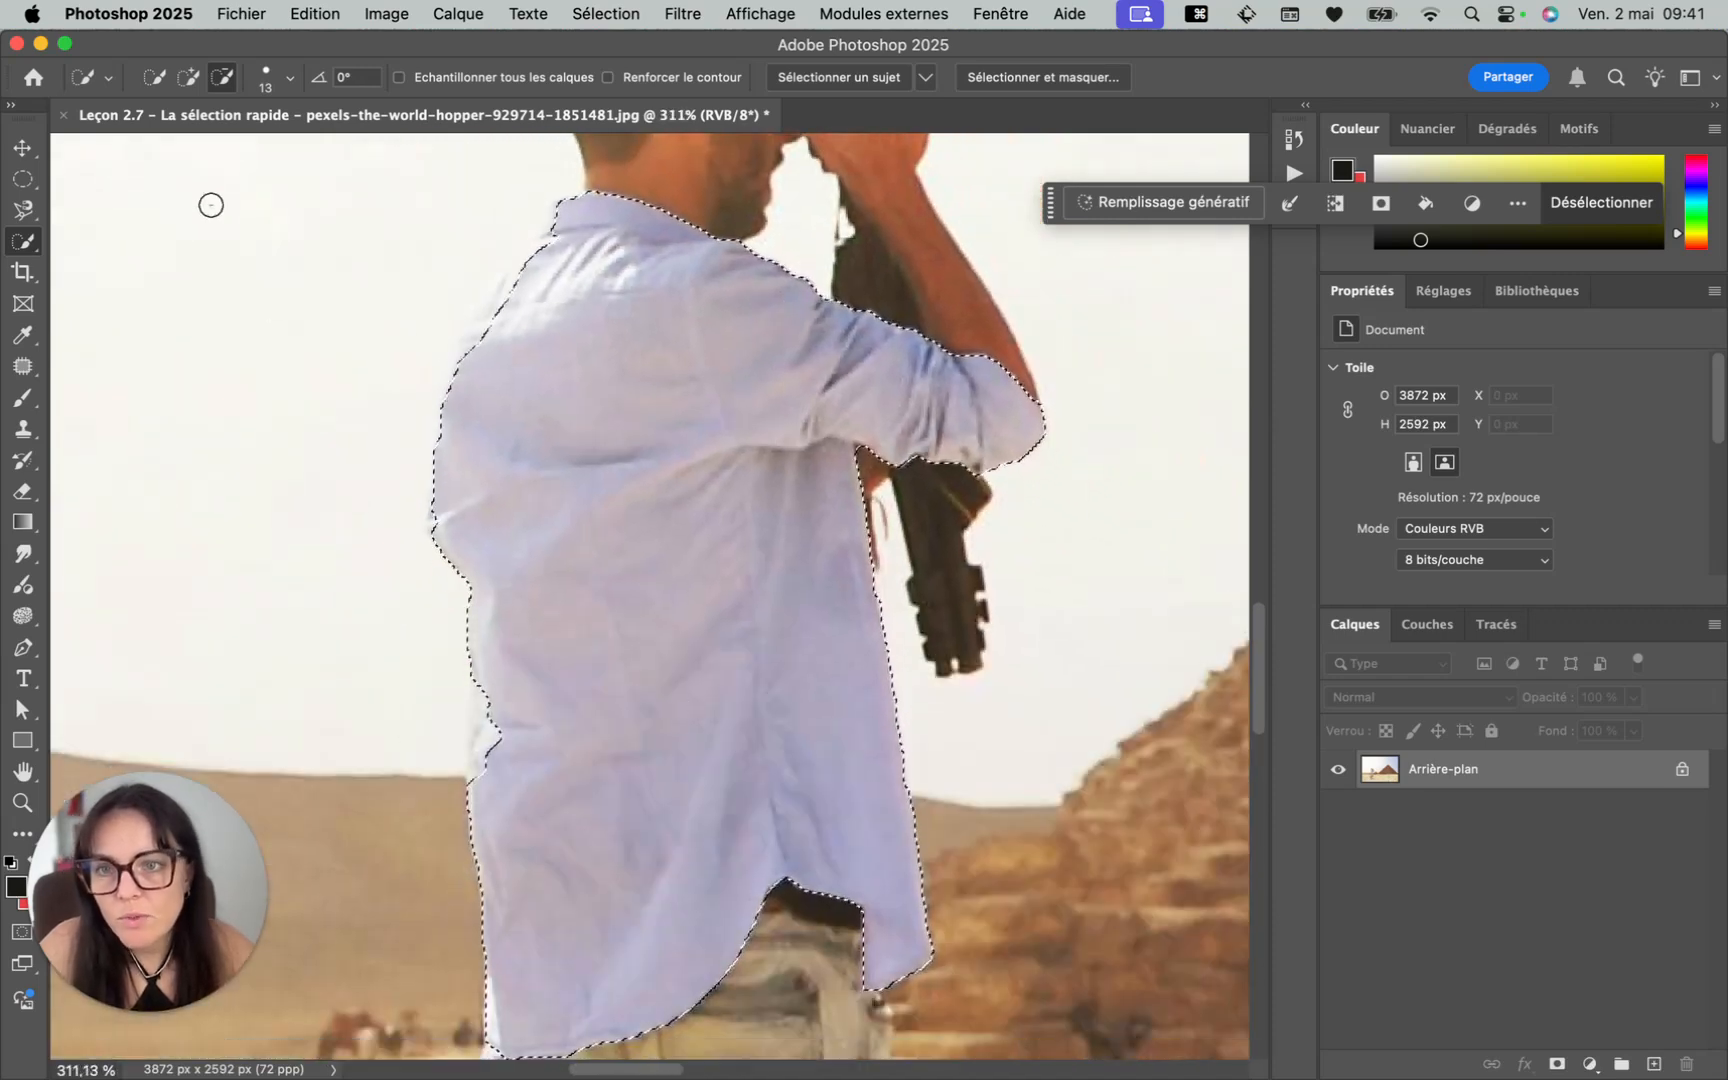
Switch to adding to the selection and include the missing fabric along the shirt's lower back edge
left_click(188, 77)
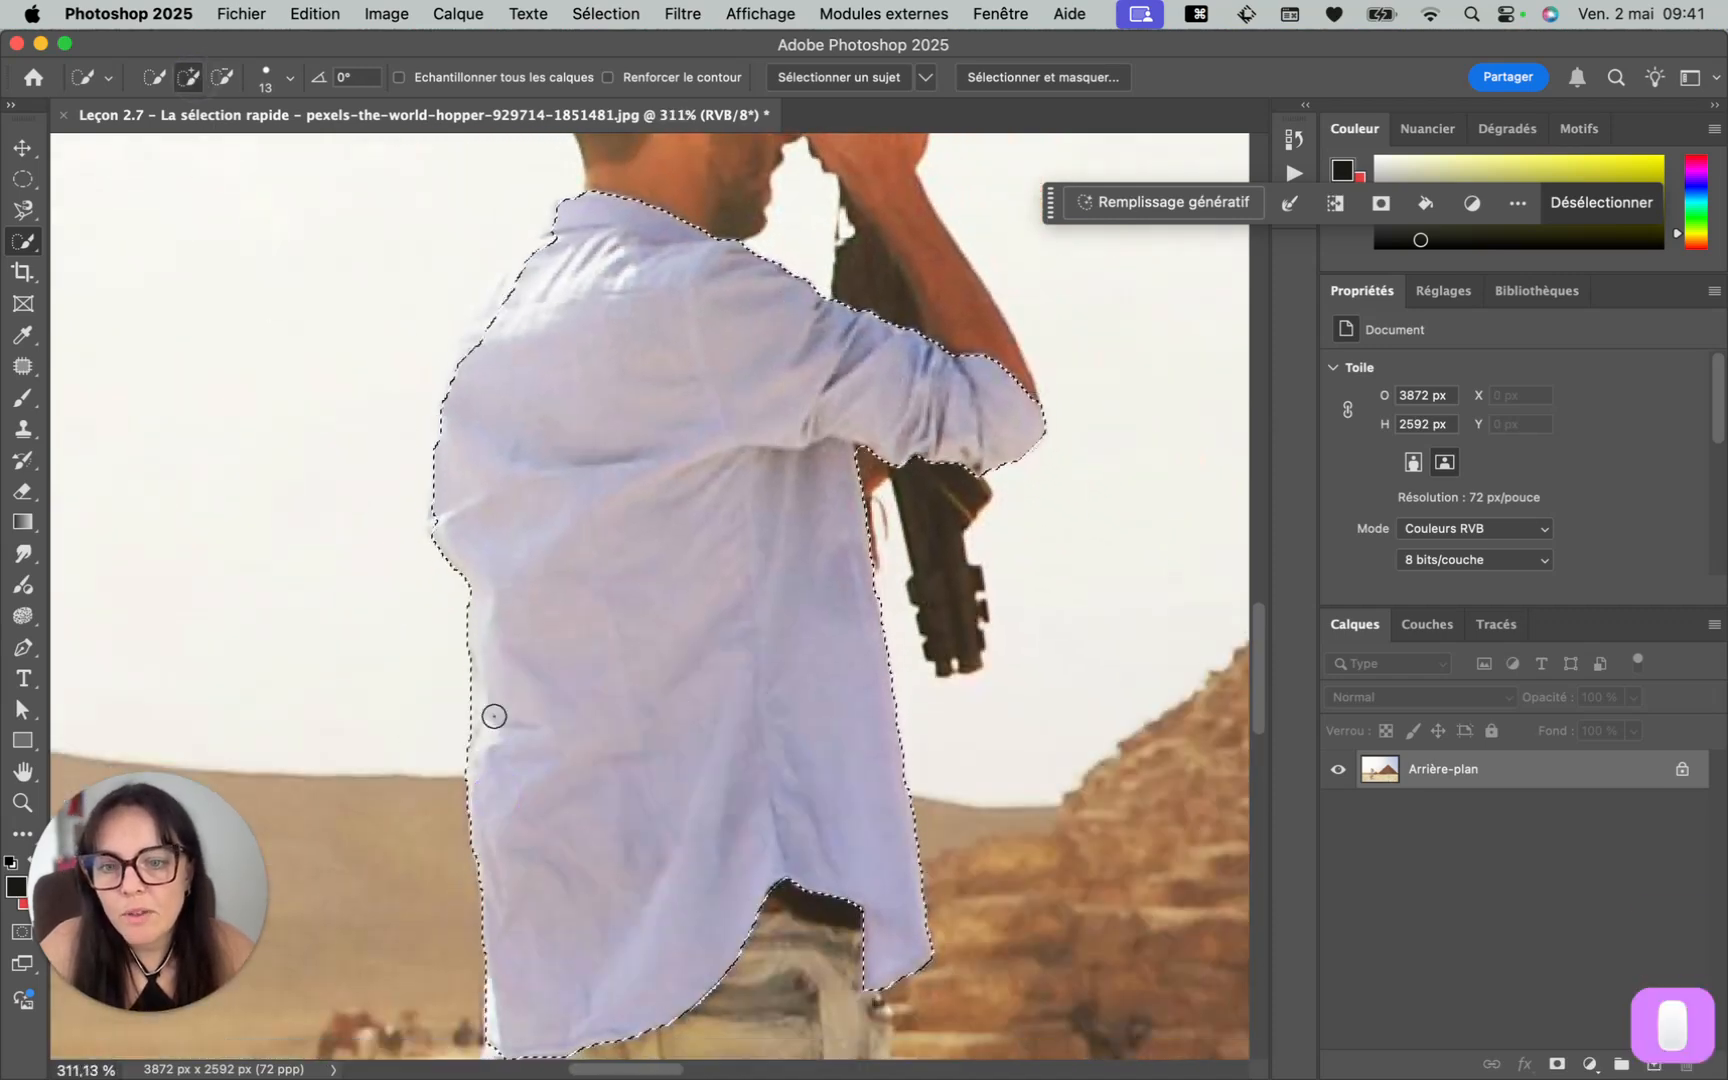
scroll(669, 754, "down", 4)
scroll(669, 754, "up", 10)
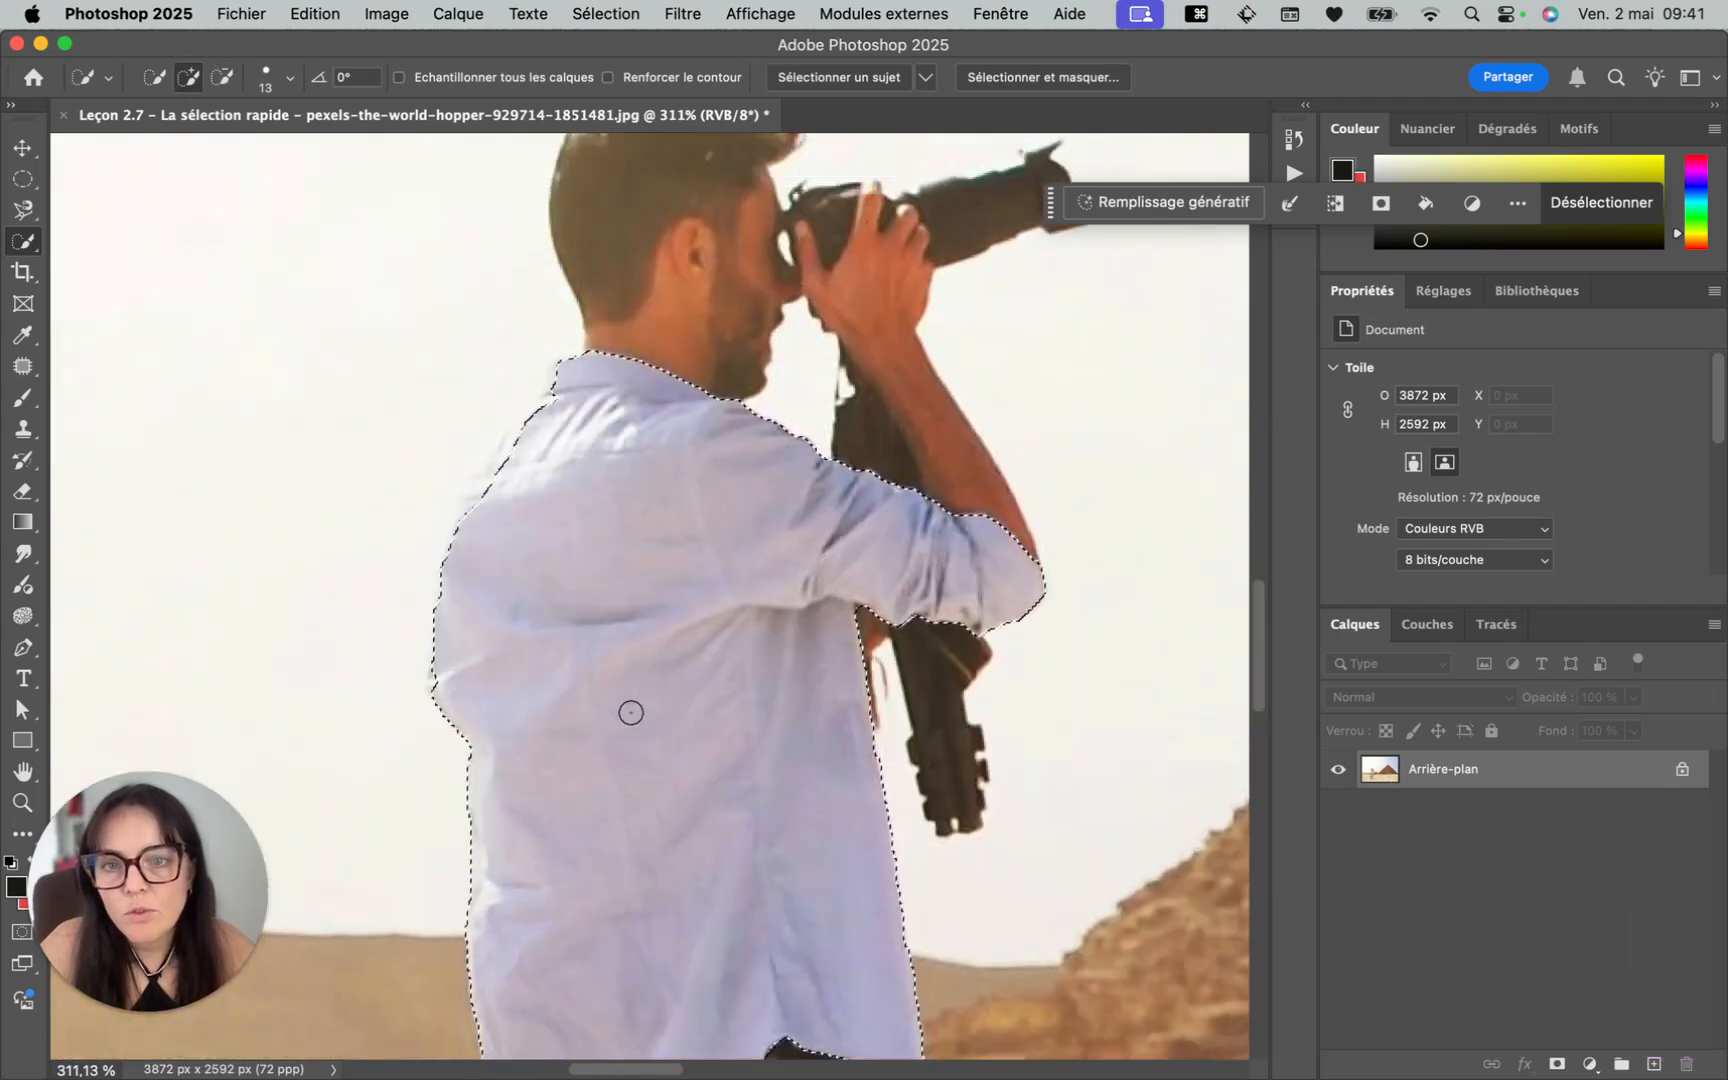
Add the bright, overexposed fabric along the rear shoulder to the shirt selection
left_click(557, 398)
left_click(533, 450)
left_click(523, 445)
scroll(490, 460, "up", 5)
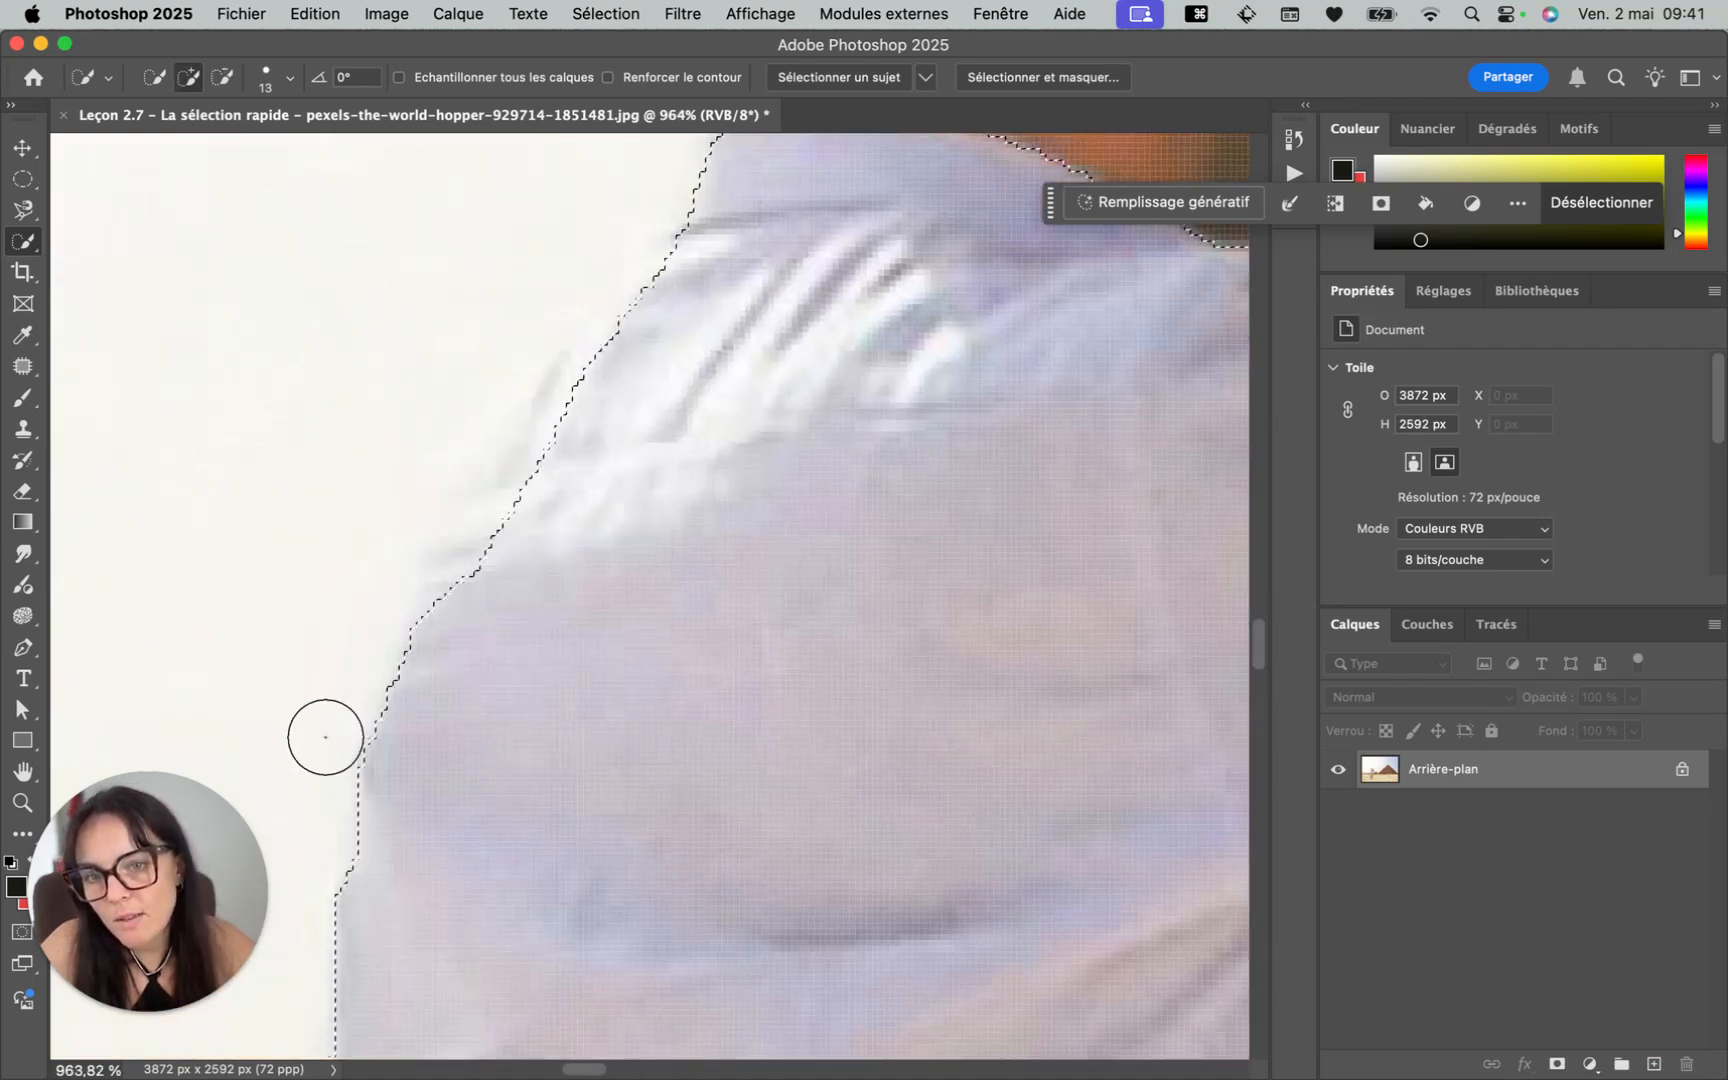
left_click_drag(605, 383, 561, 441)
mouse_move(495, 532)
left_mouse_down()
mouse_move(444, 579)
mouse_move(445, 621)
left_mouse_up()
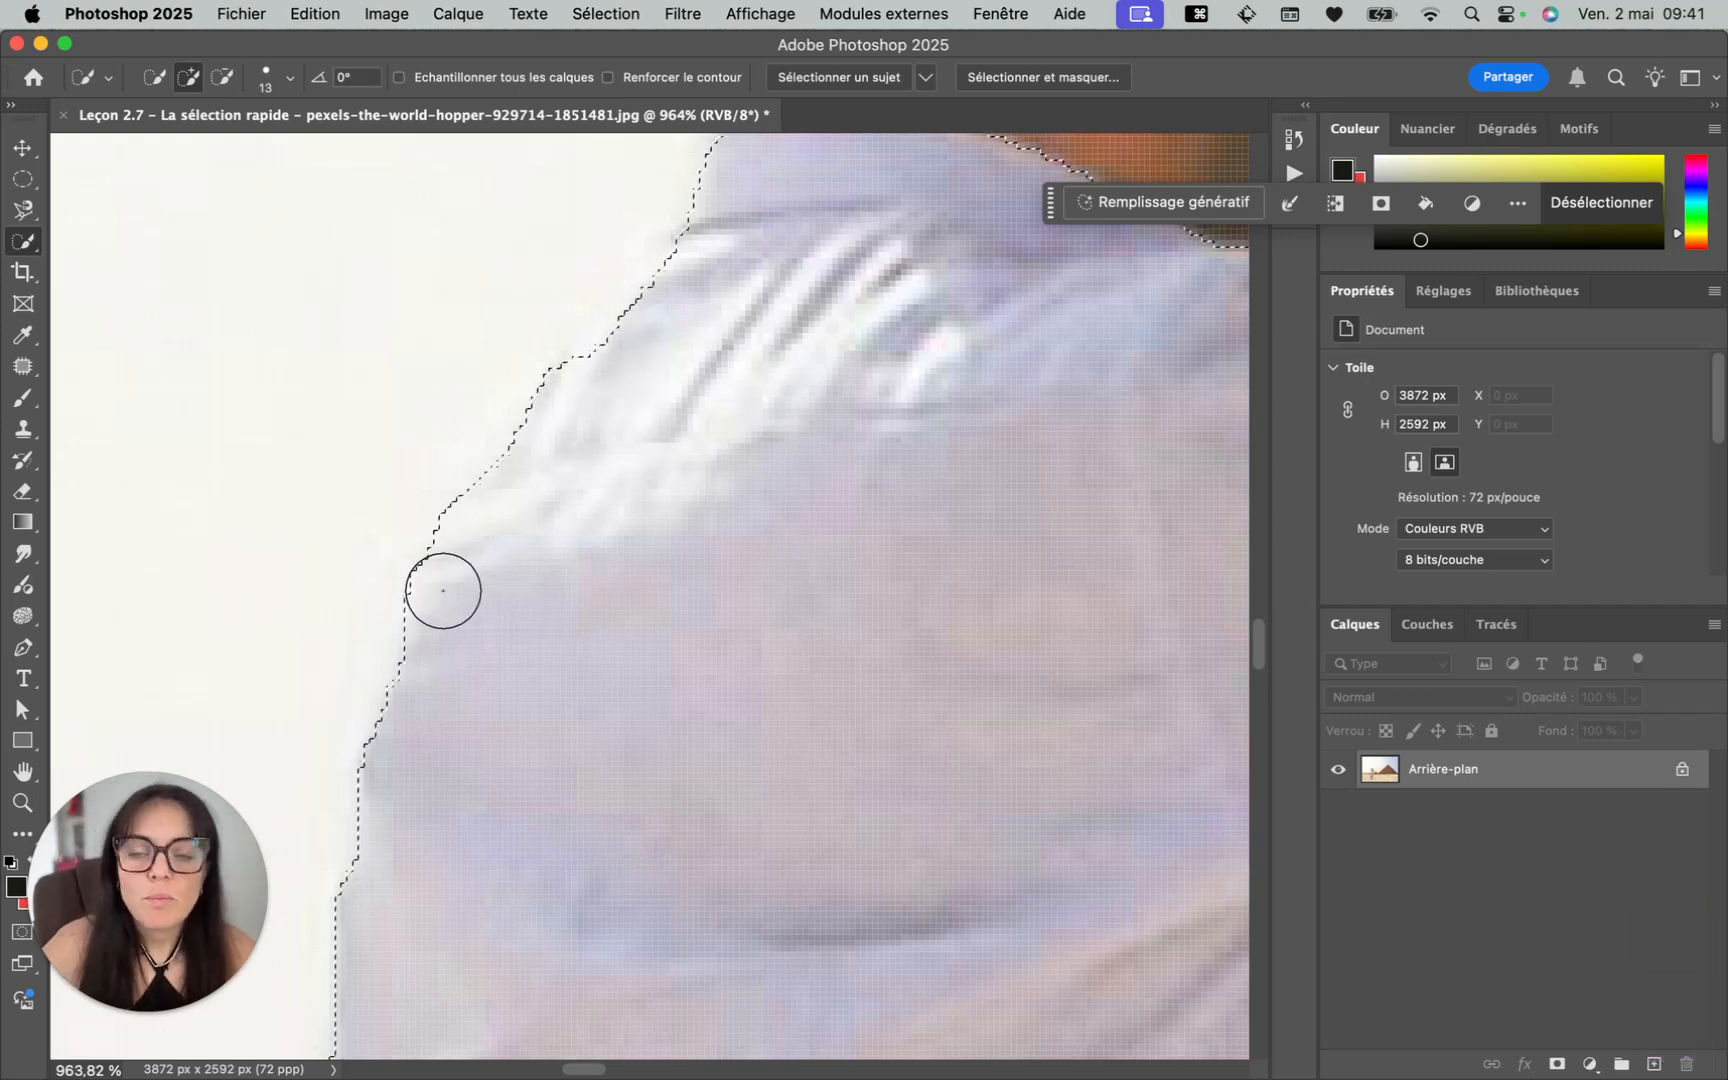
Smooth the shirt selection with a sample radius of 10 pixels
scroll(459, 575, "down", 10)
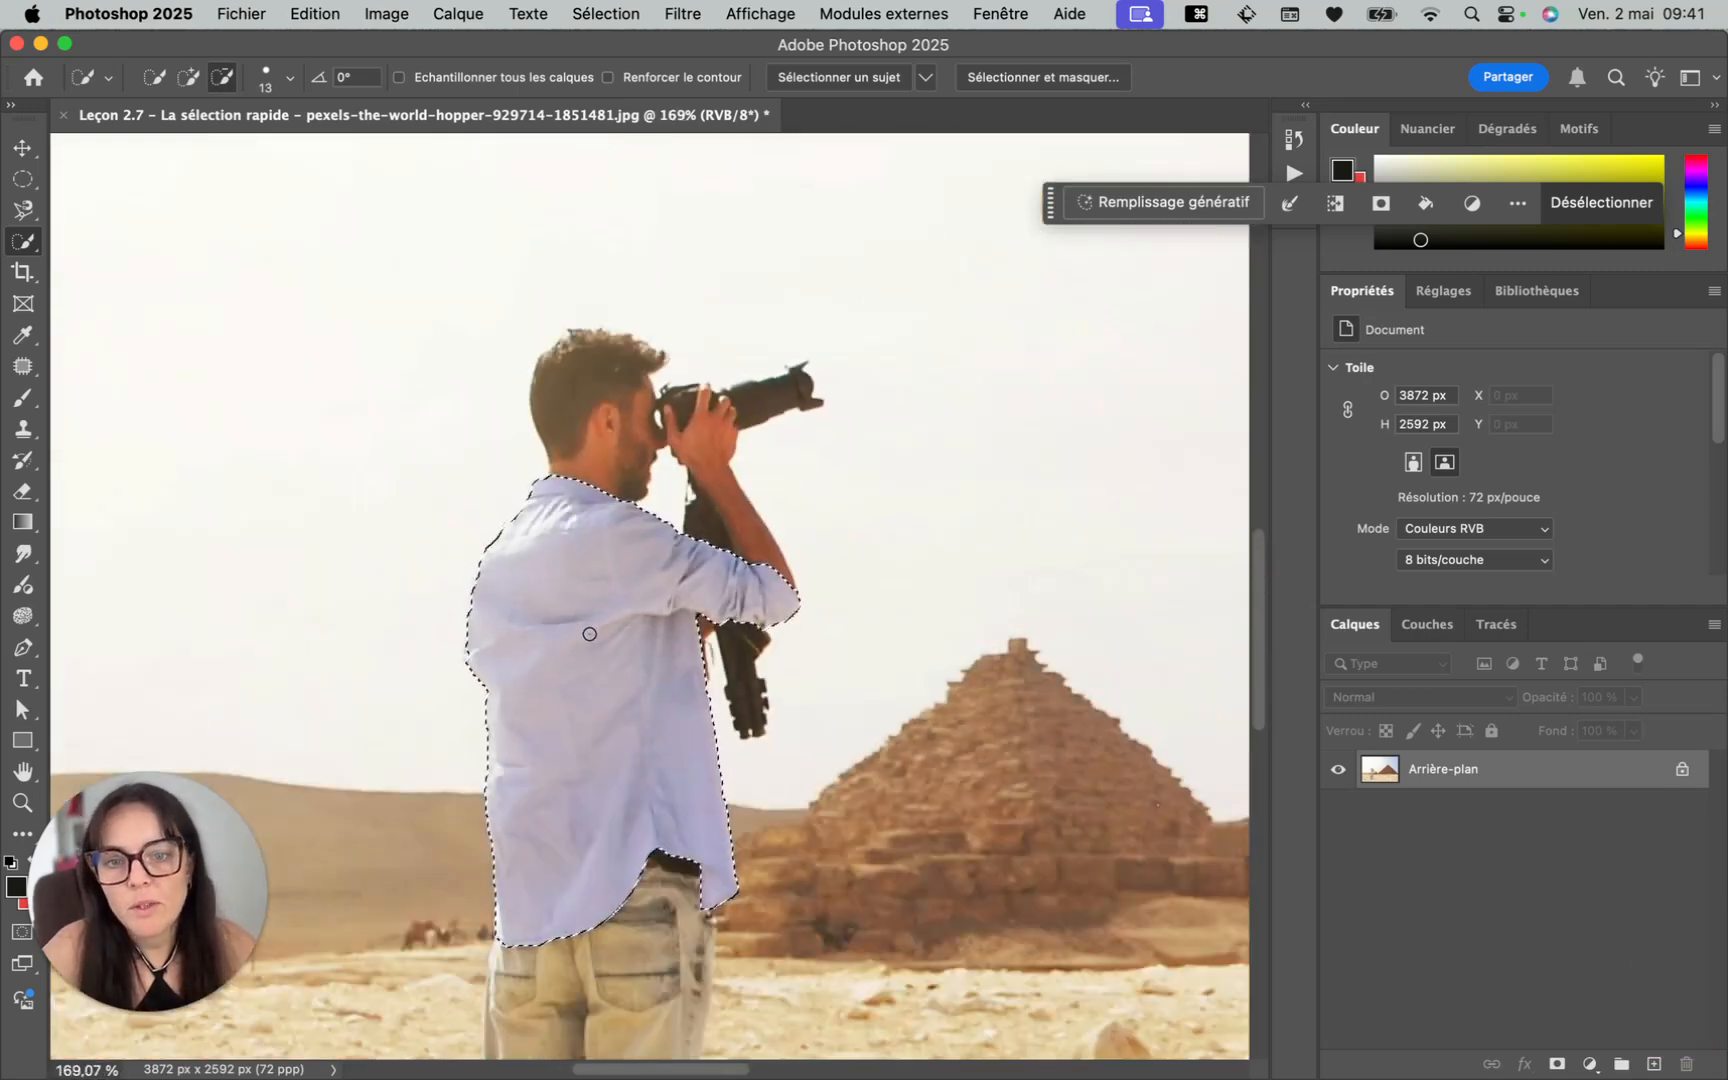
scroll(590, 634, "up", 5)
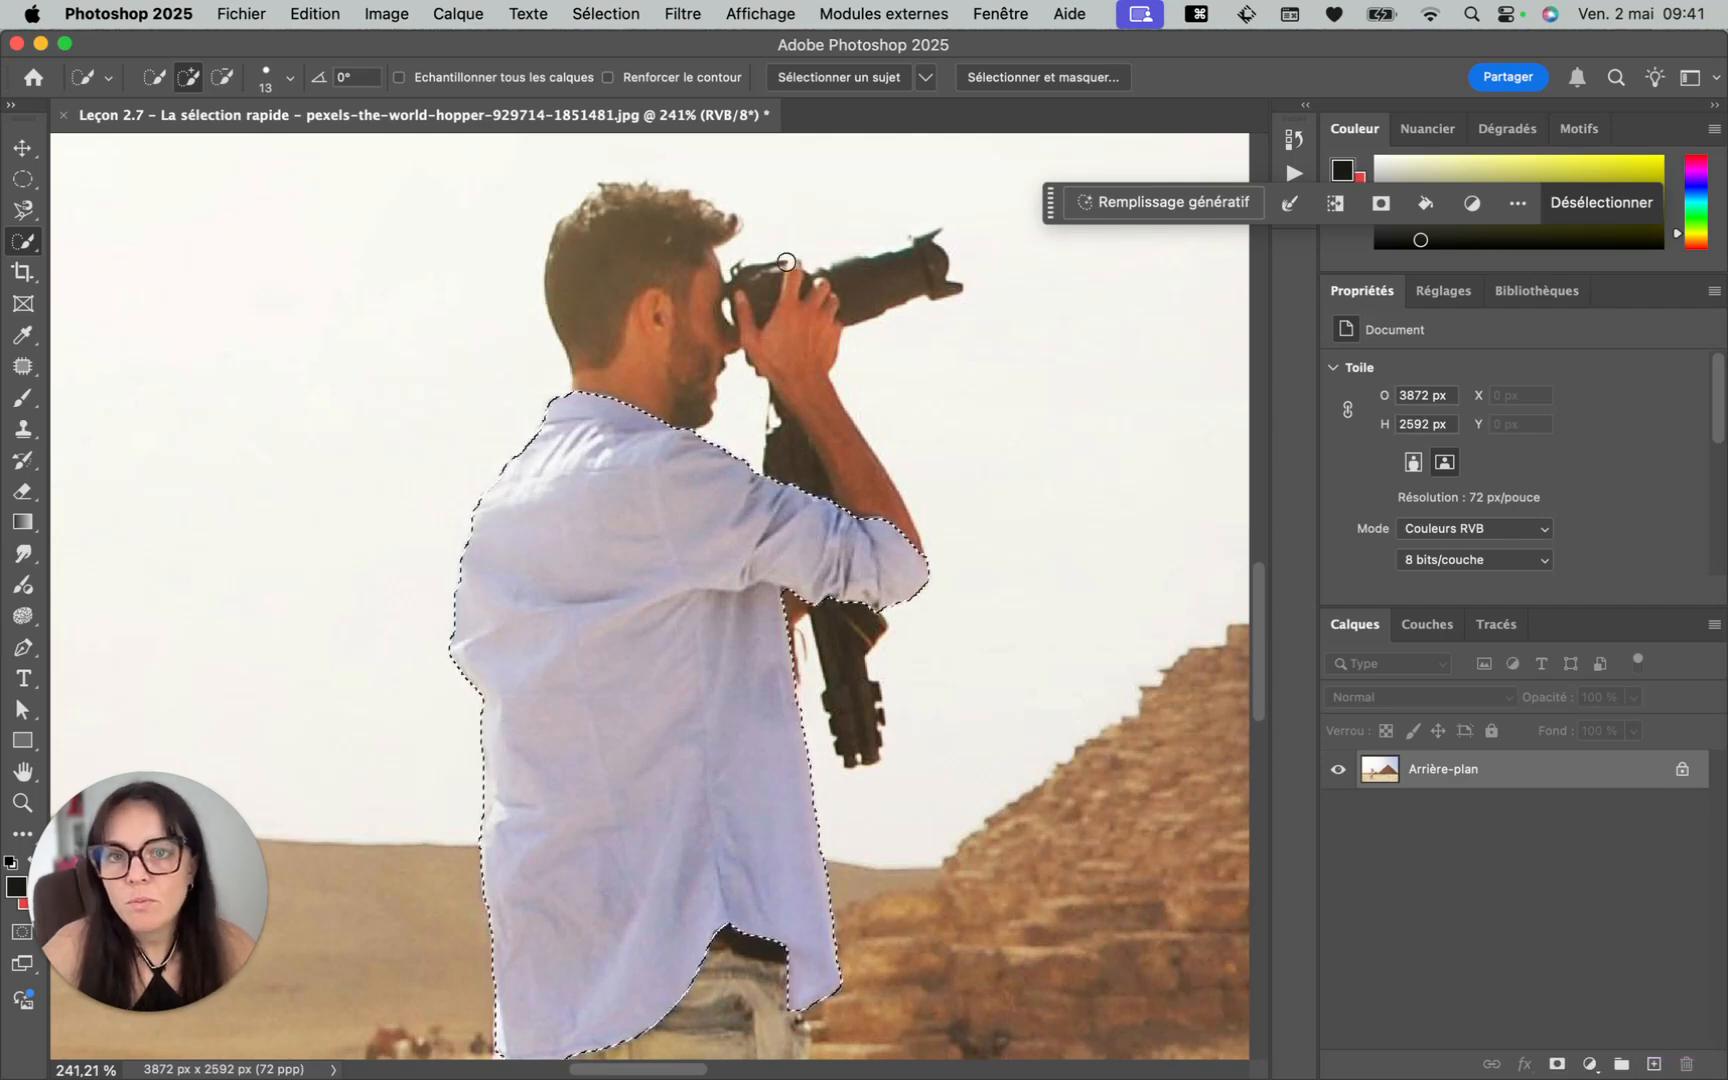
left_click(591, 18)
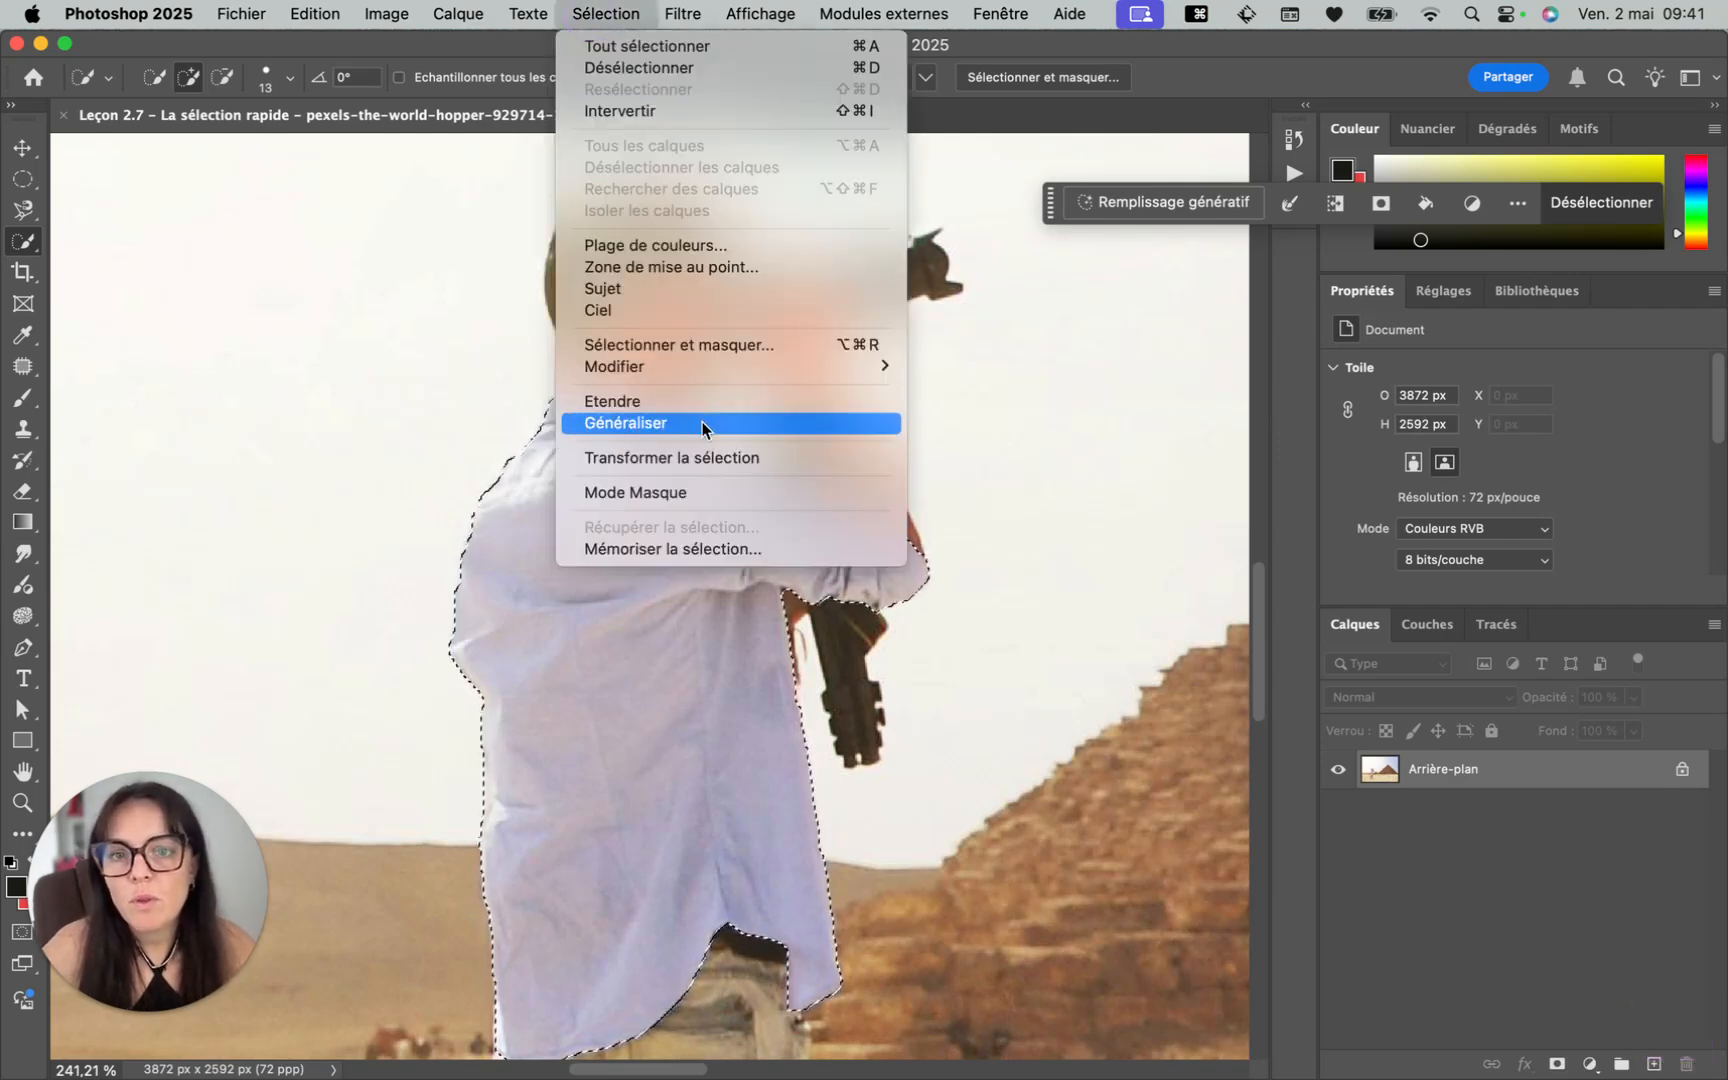
mouse_move(716, 363)
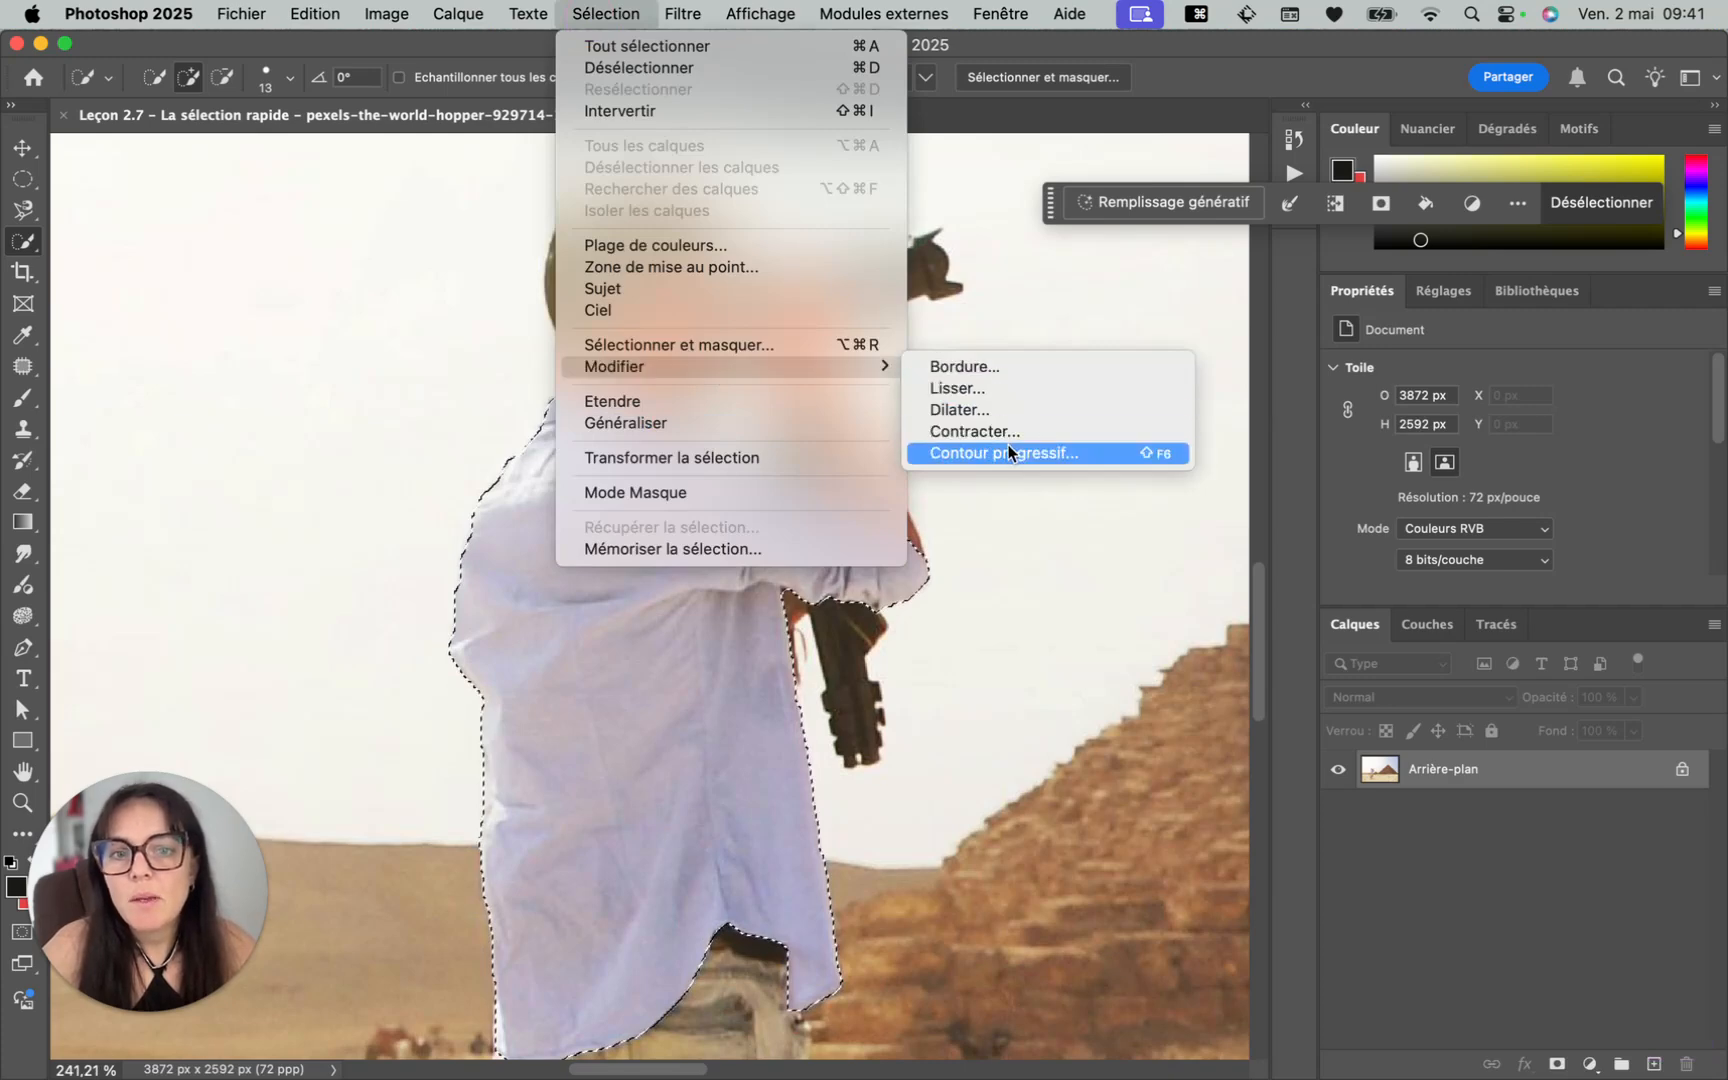
left_click(1045, 391)
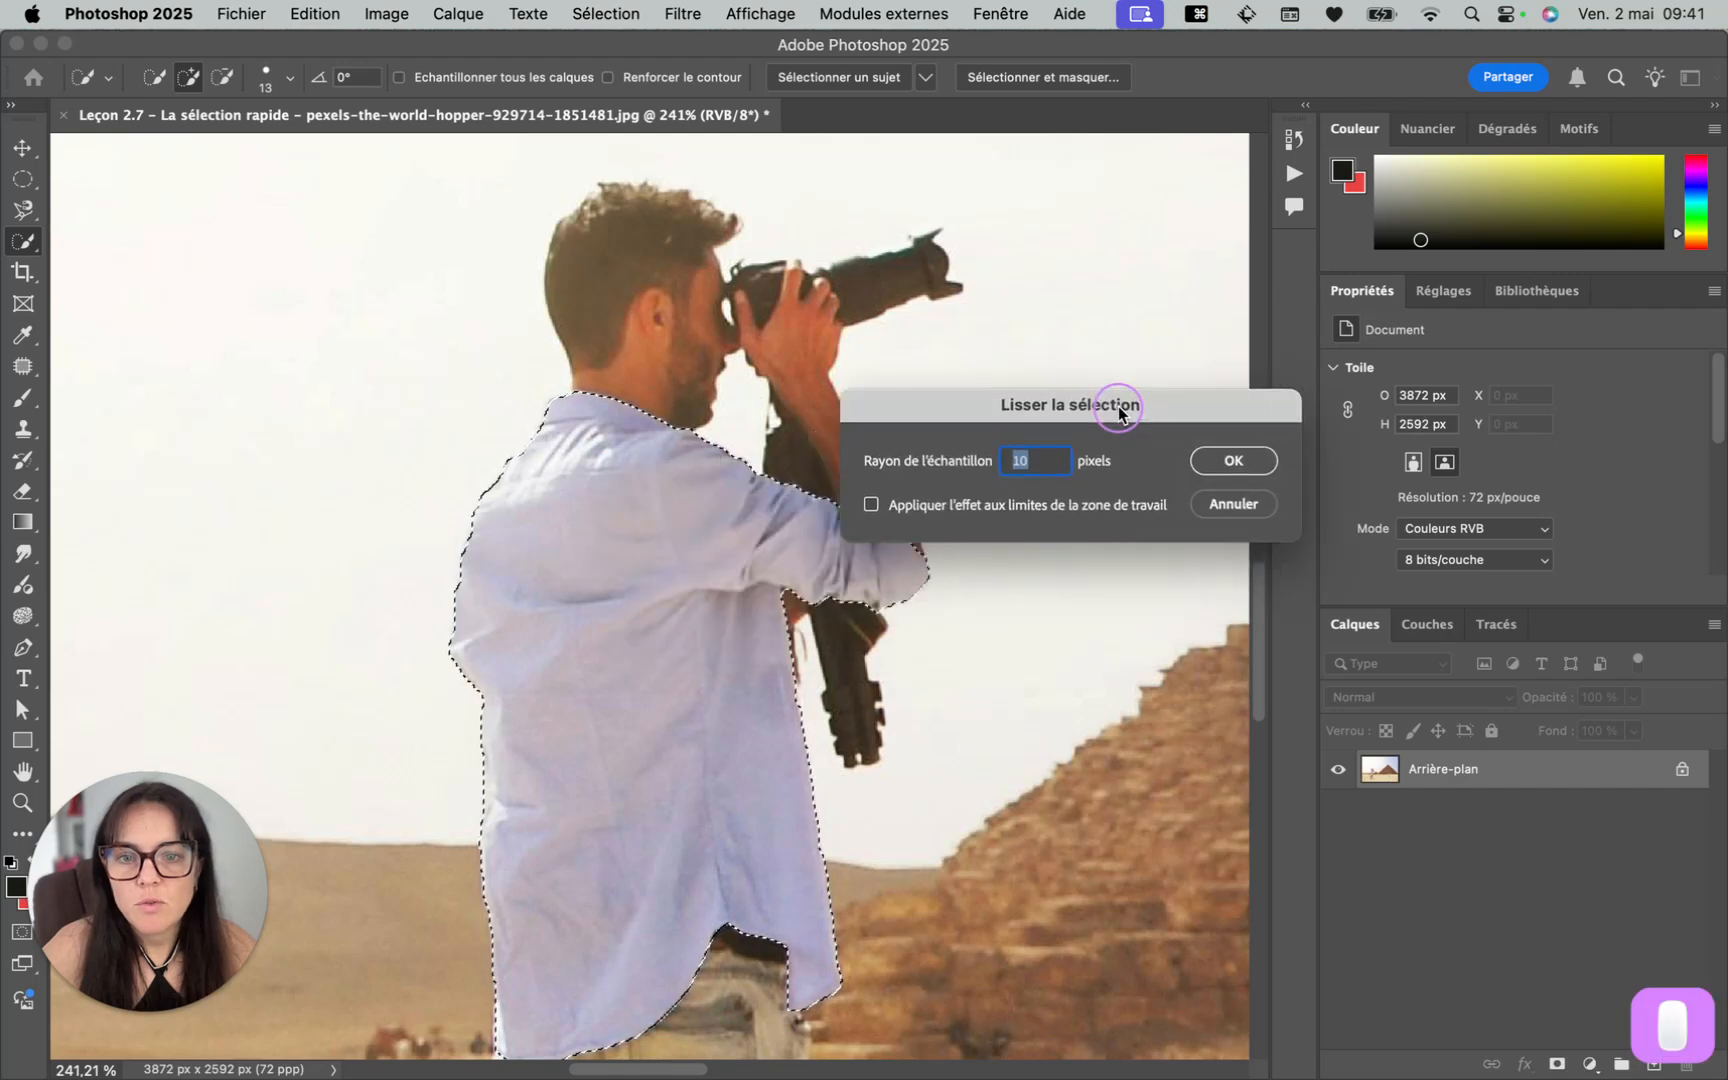
left_click_drag(1118, 412, 1101, 344)
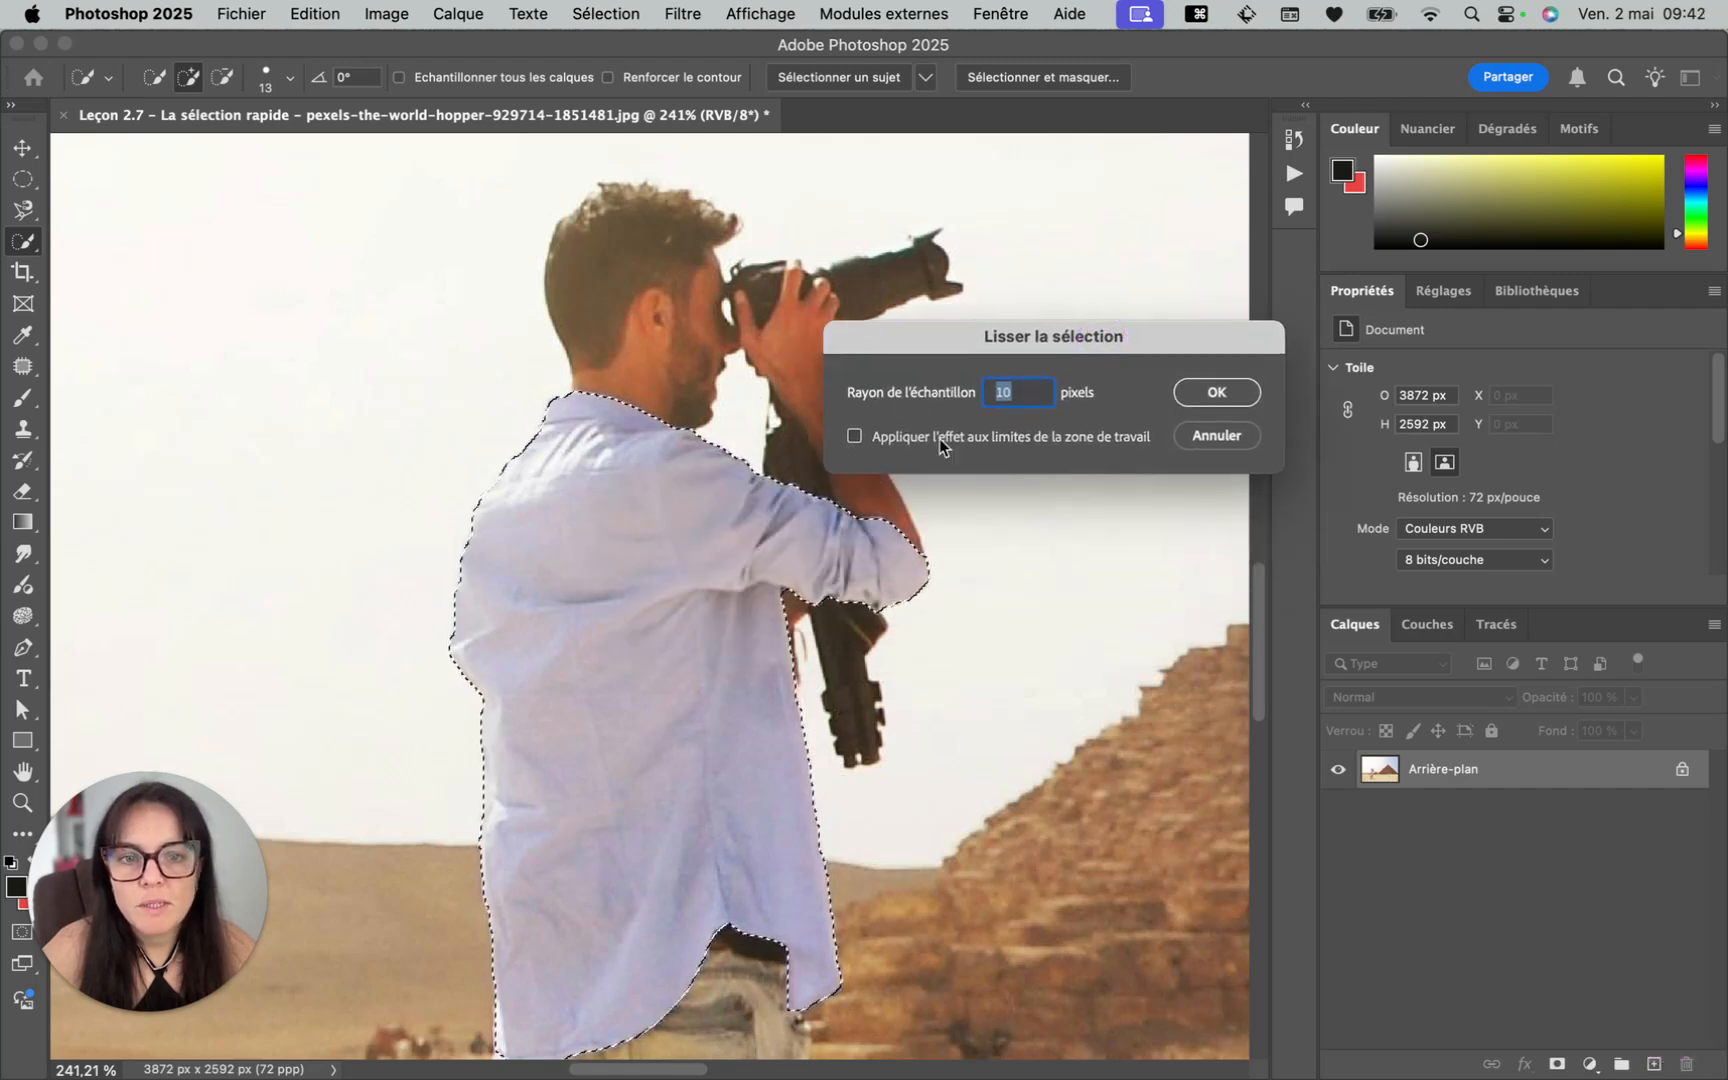
left_click(1216, 392)
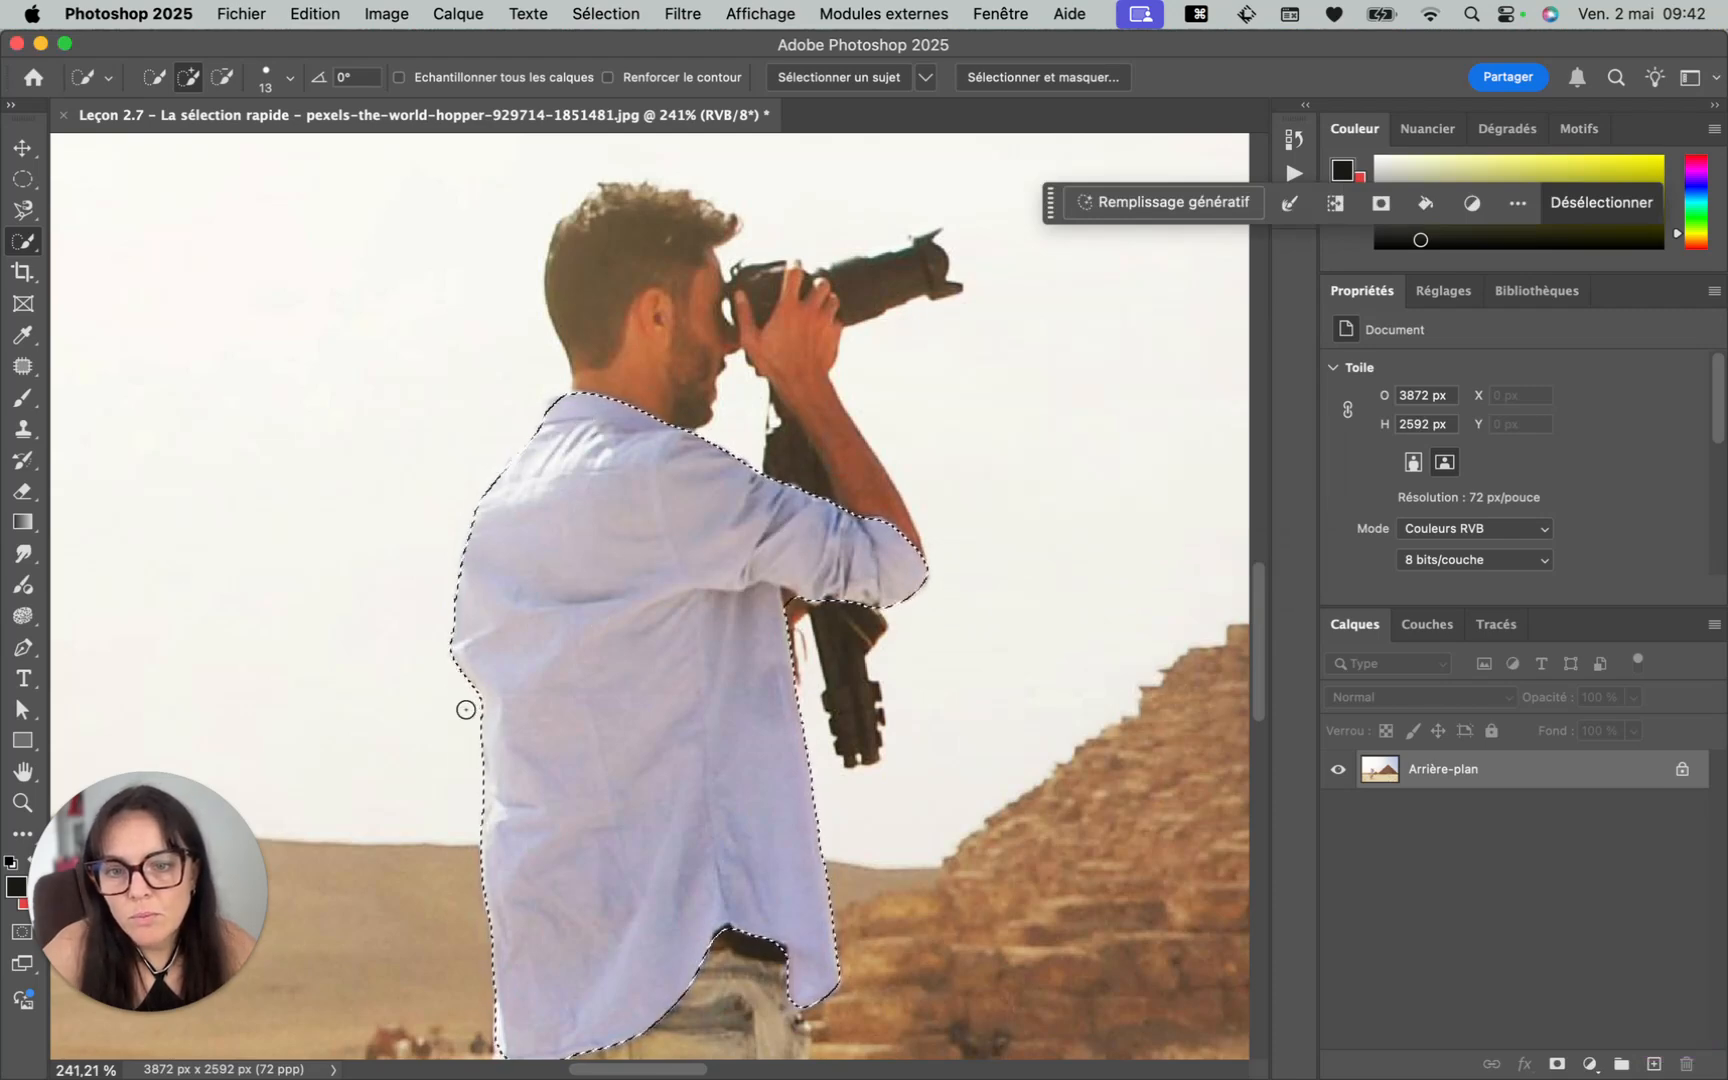
Inspect the smoothed selection edge along the front hem and under the sleeve, and undo the smoothing
scroll(805, 980, "up", 2)
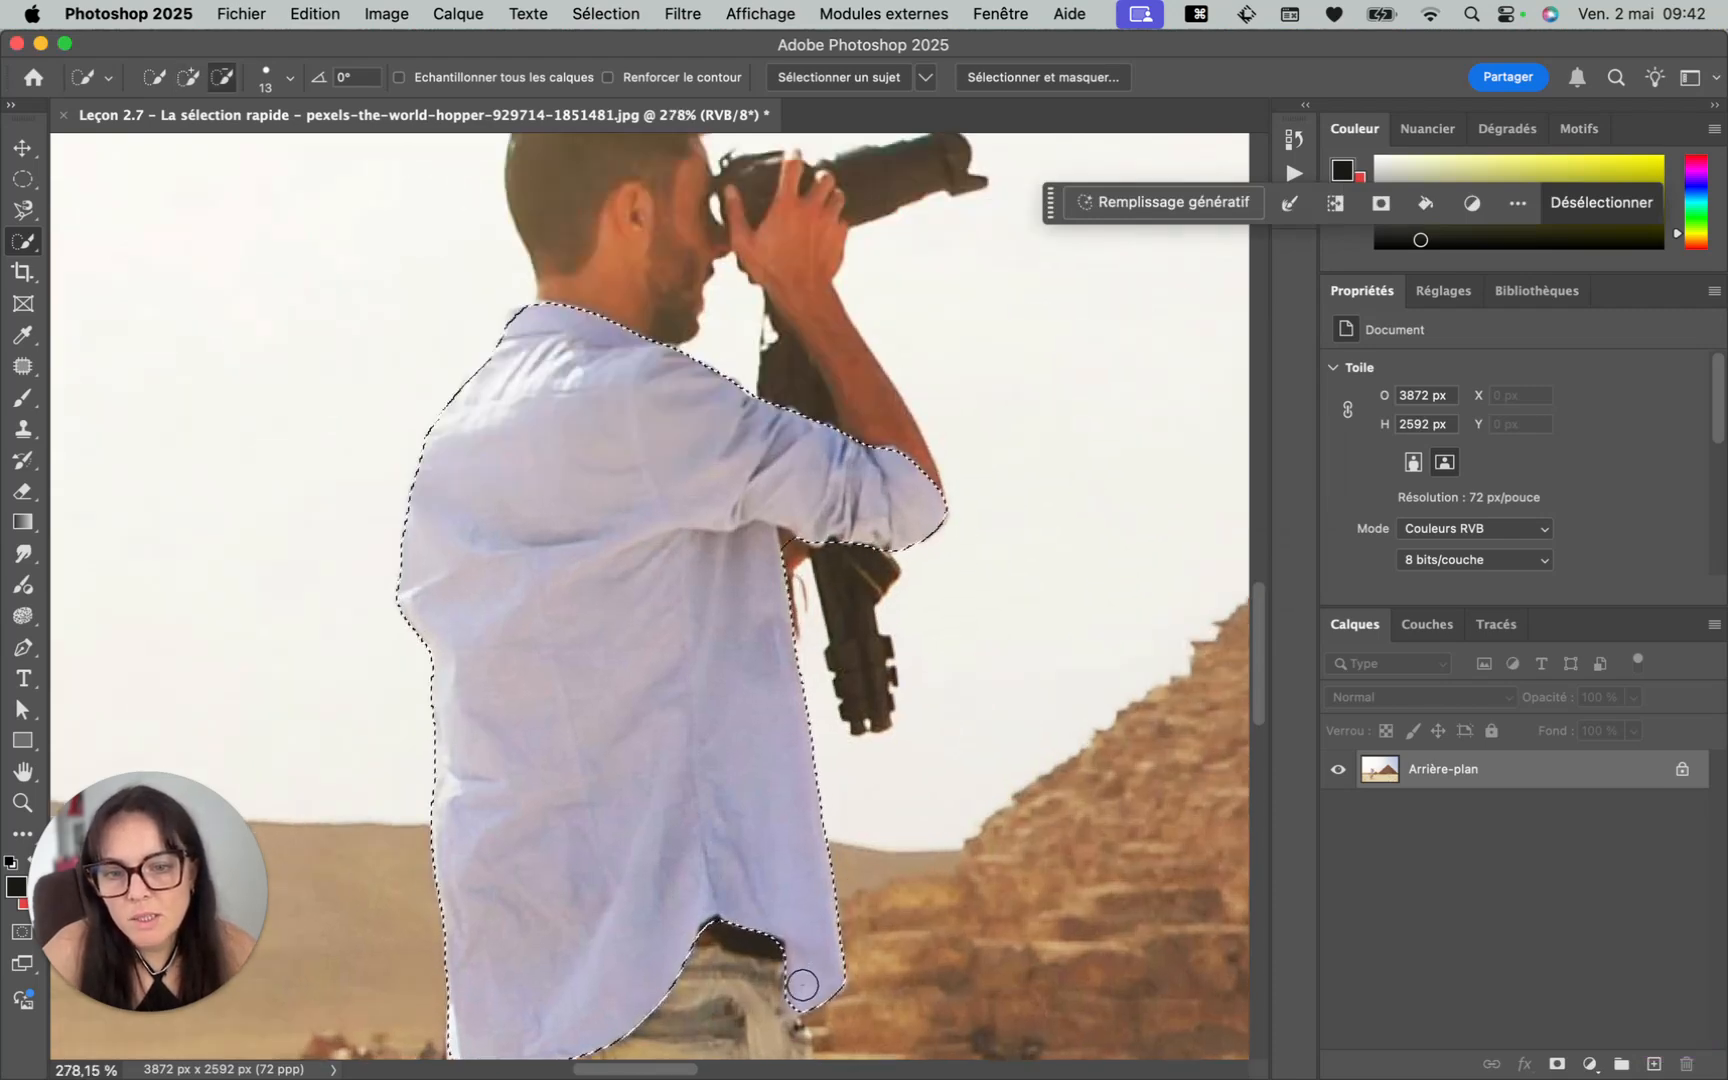
scroll(802, 985, "up", 5)
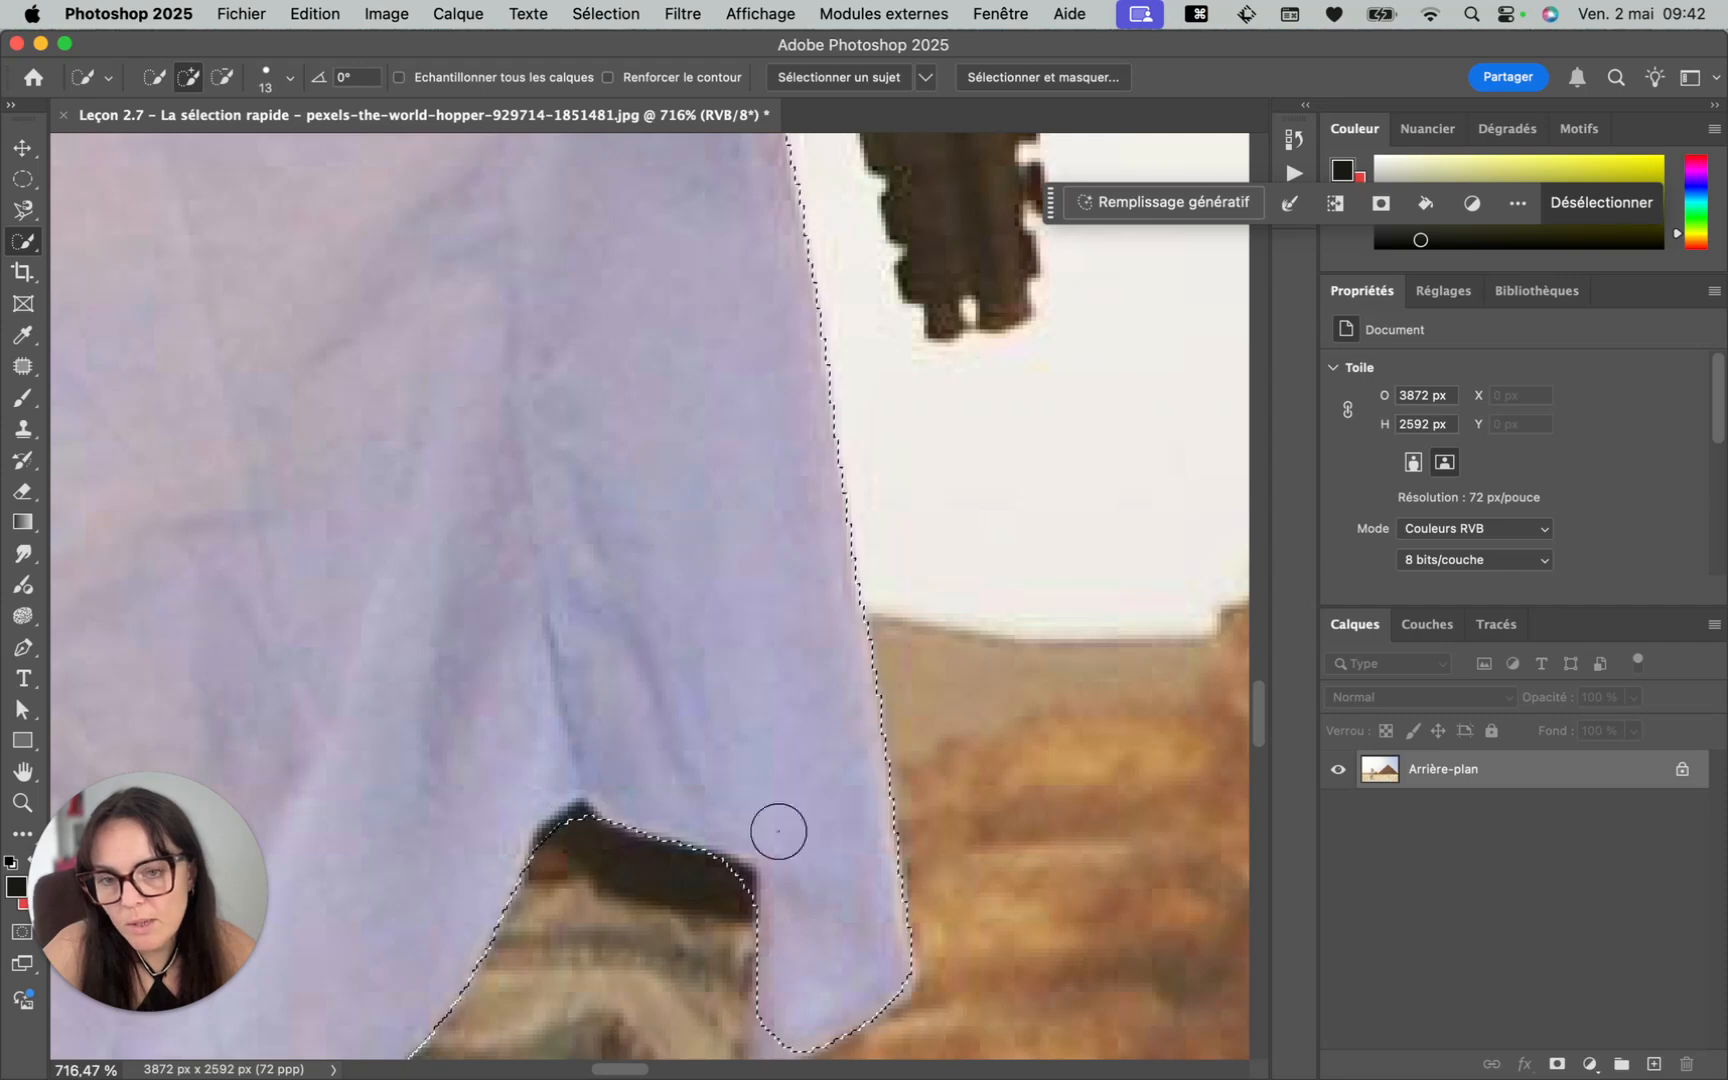
scroll(899, 606, "up", 8)
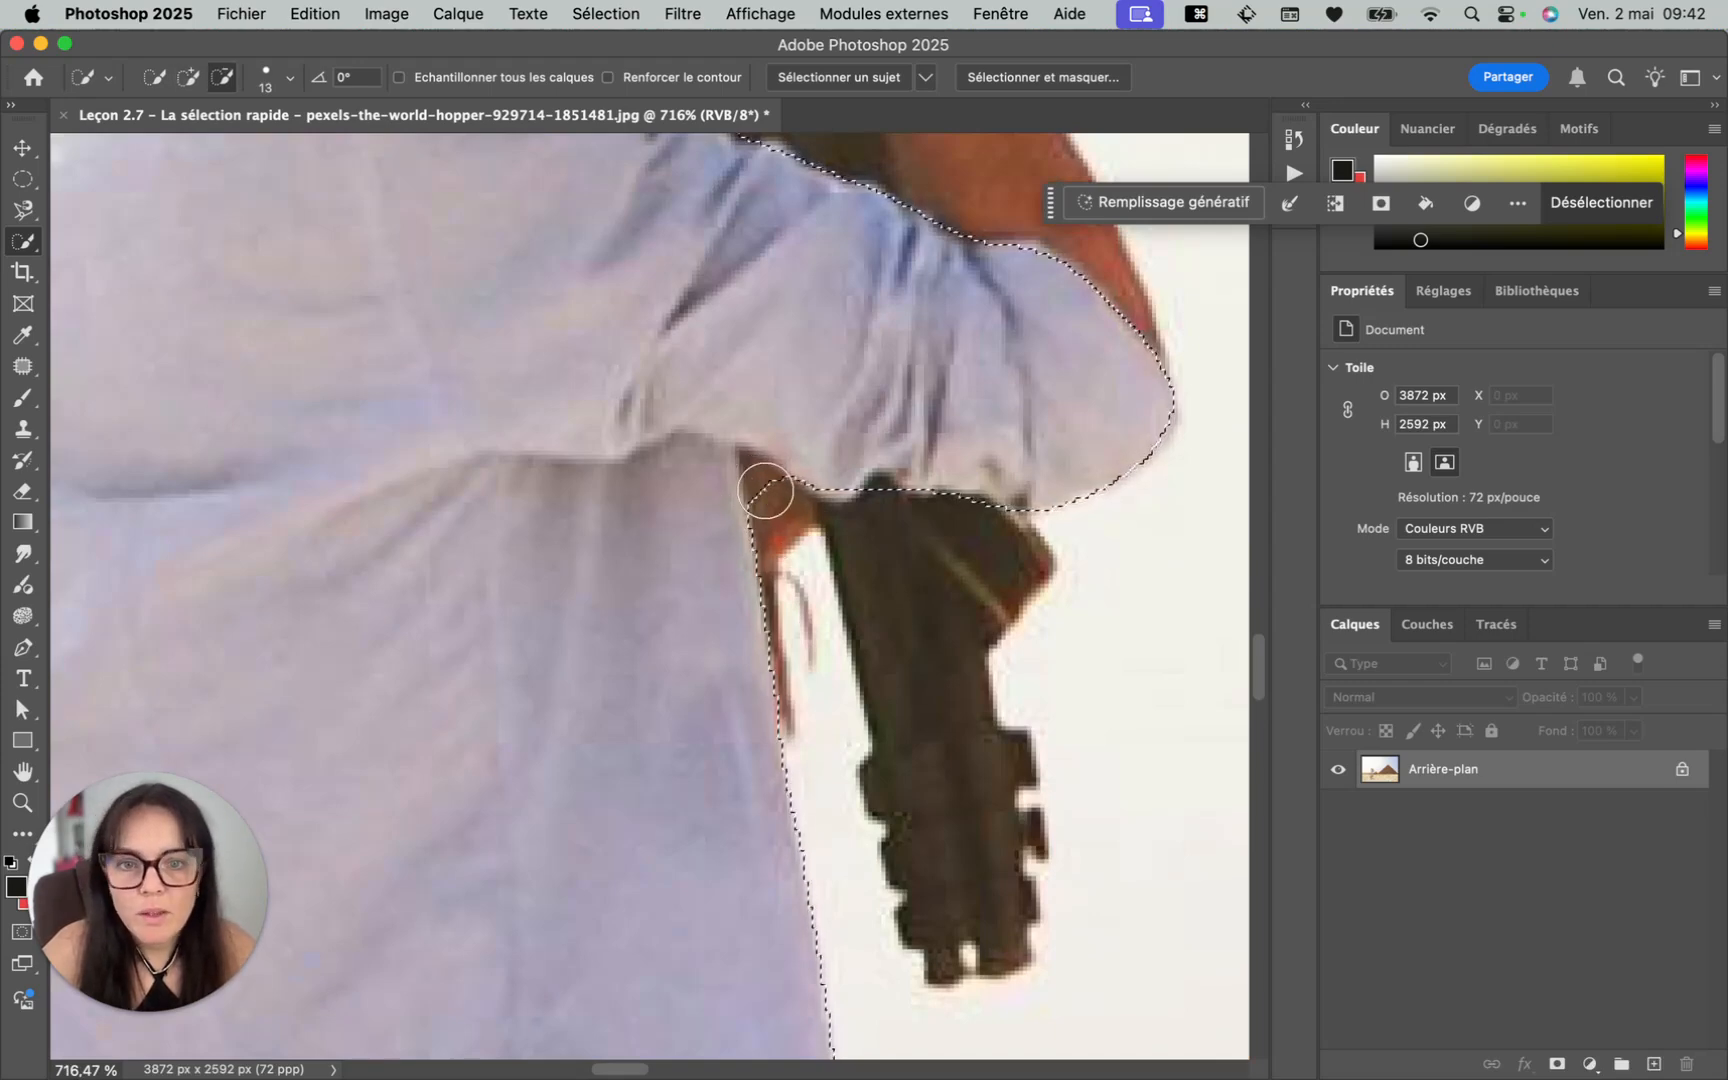
scroll(765, 491, "up", 5)
key("super+z")
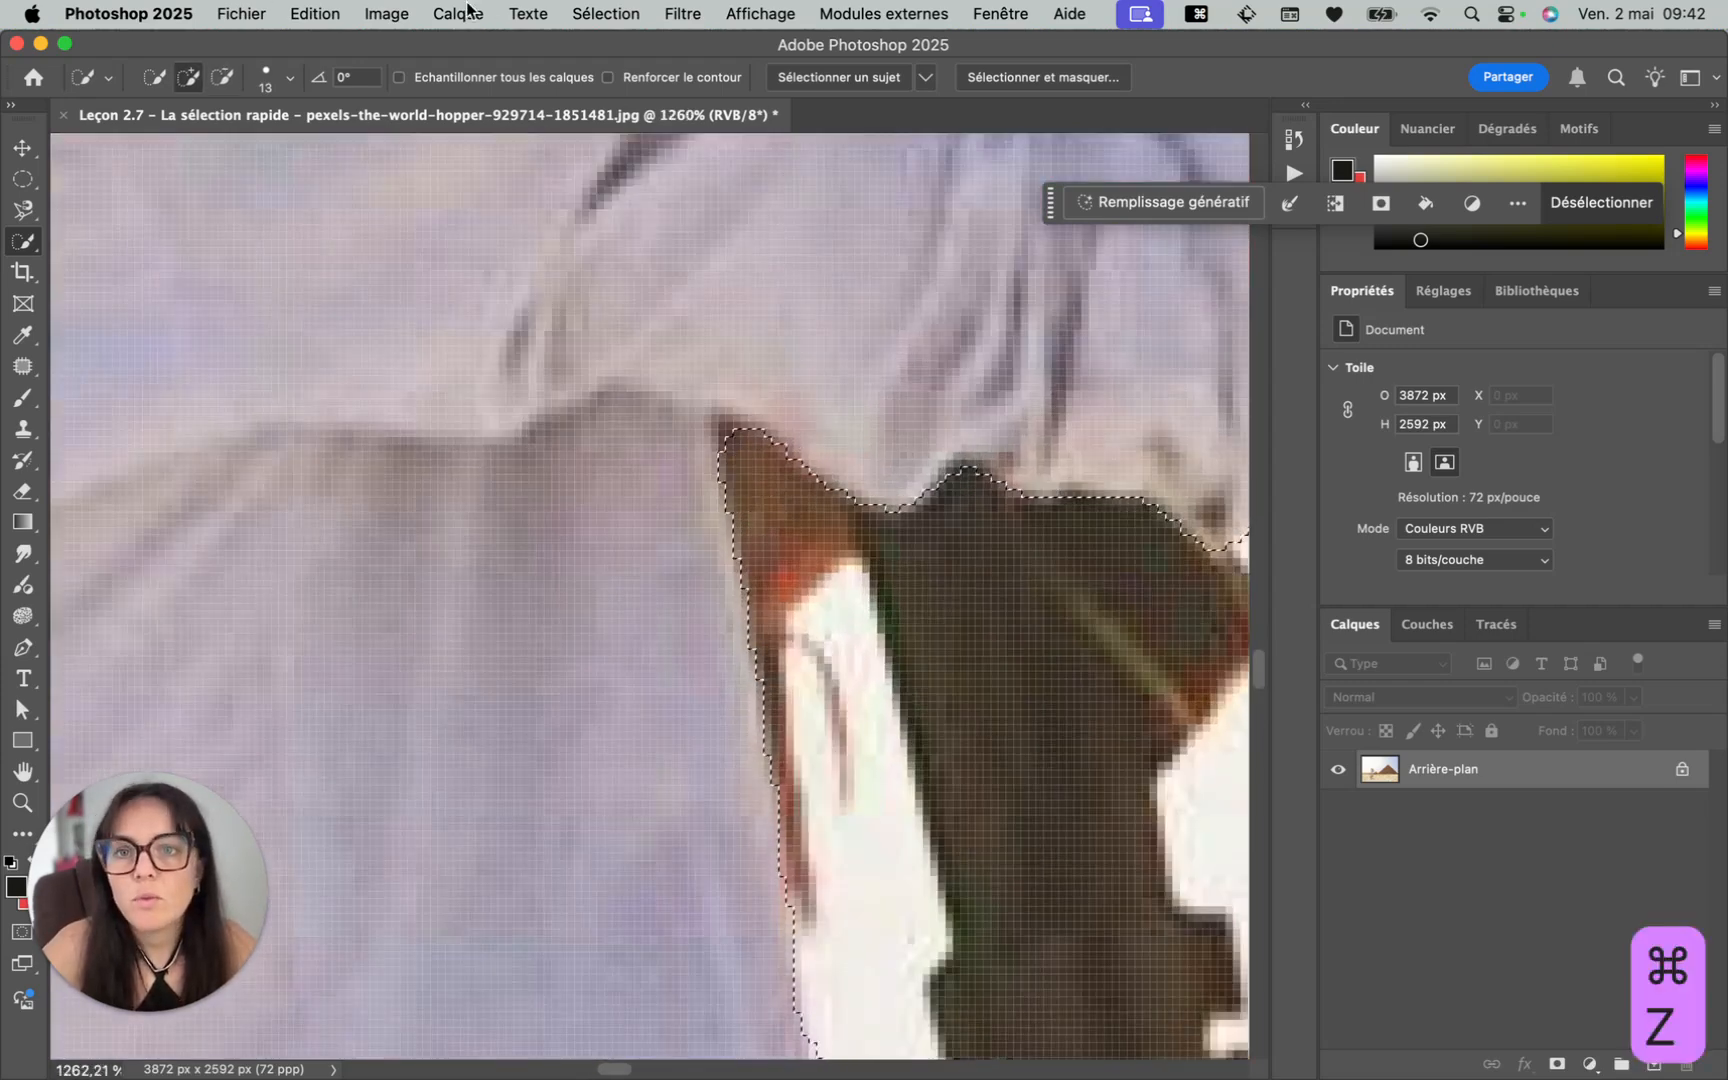
Smooth the shirt selection with a sample radius of 3 pixels
left_click(567, 14)
mouse_move(860, 366)
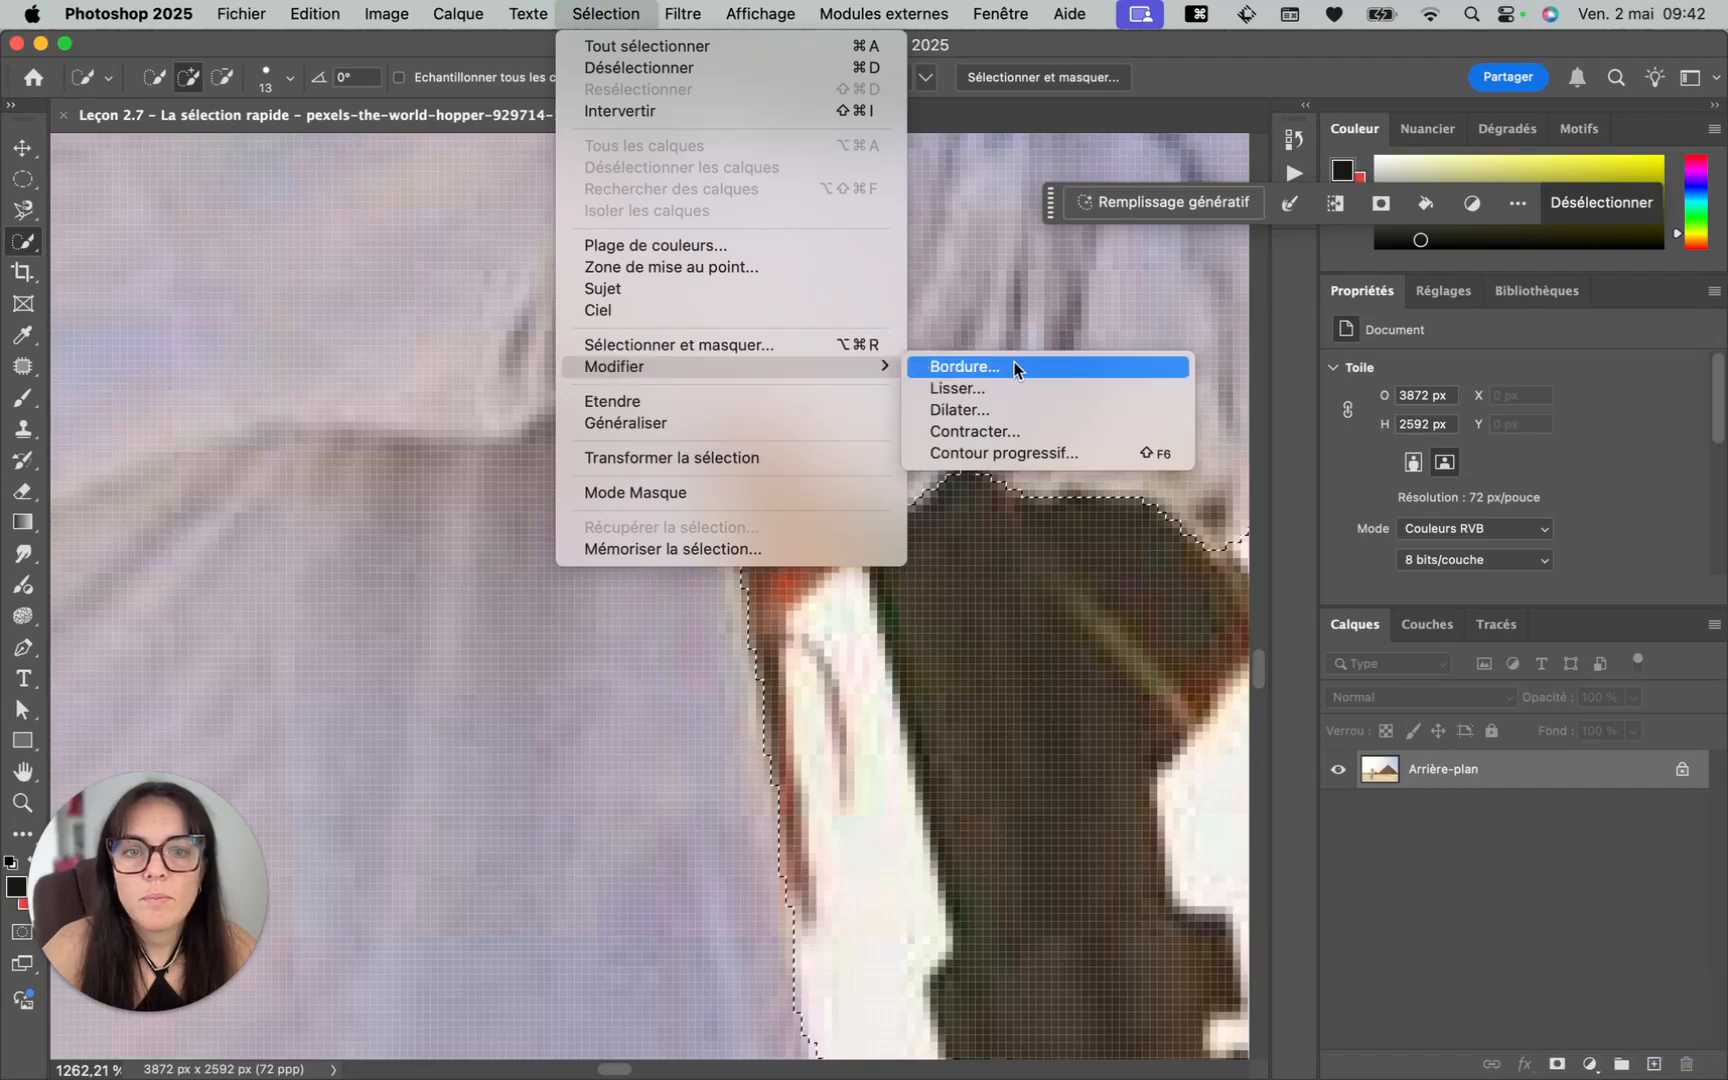
left_click(1003, 397)
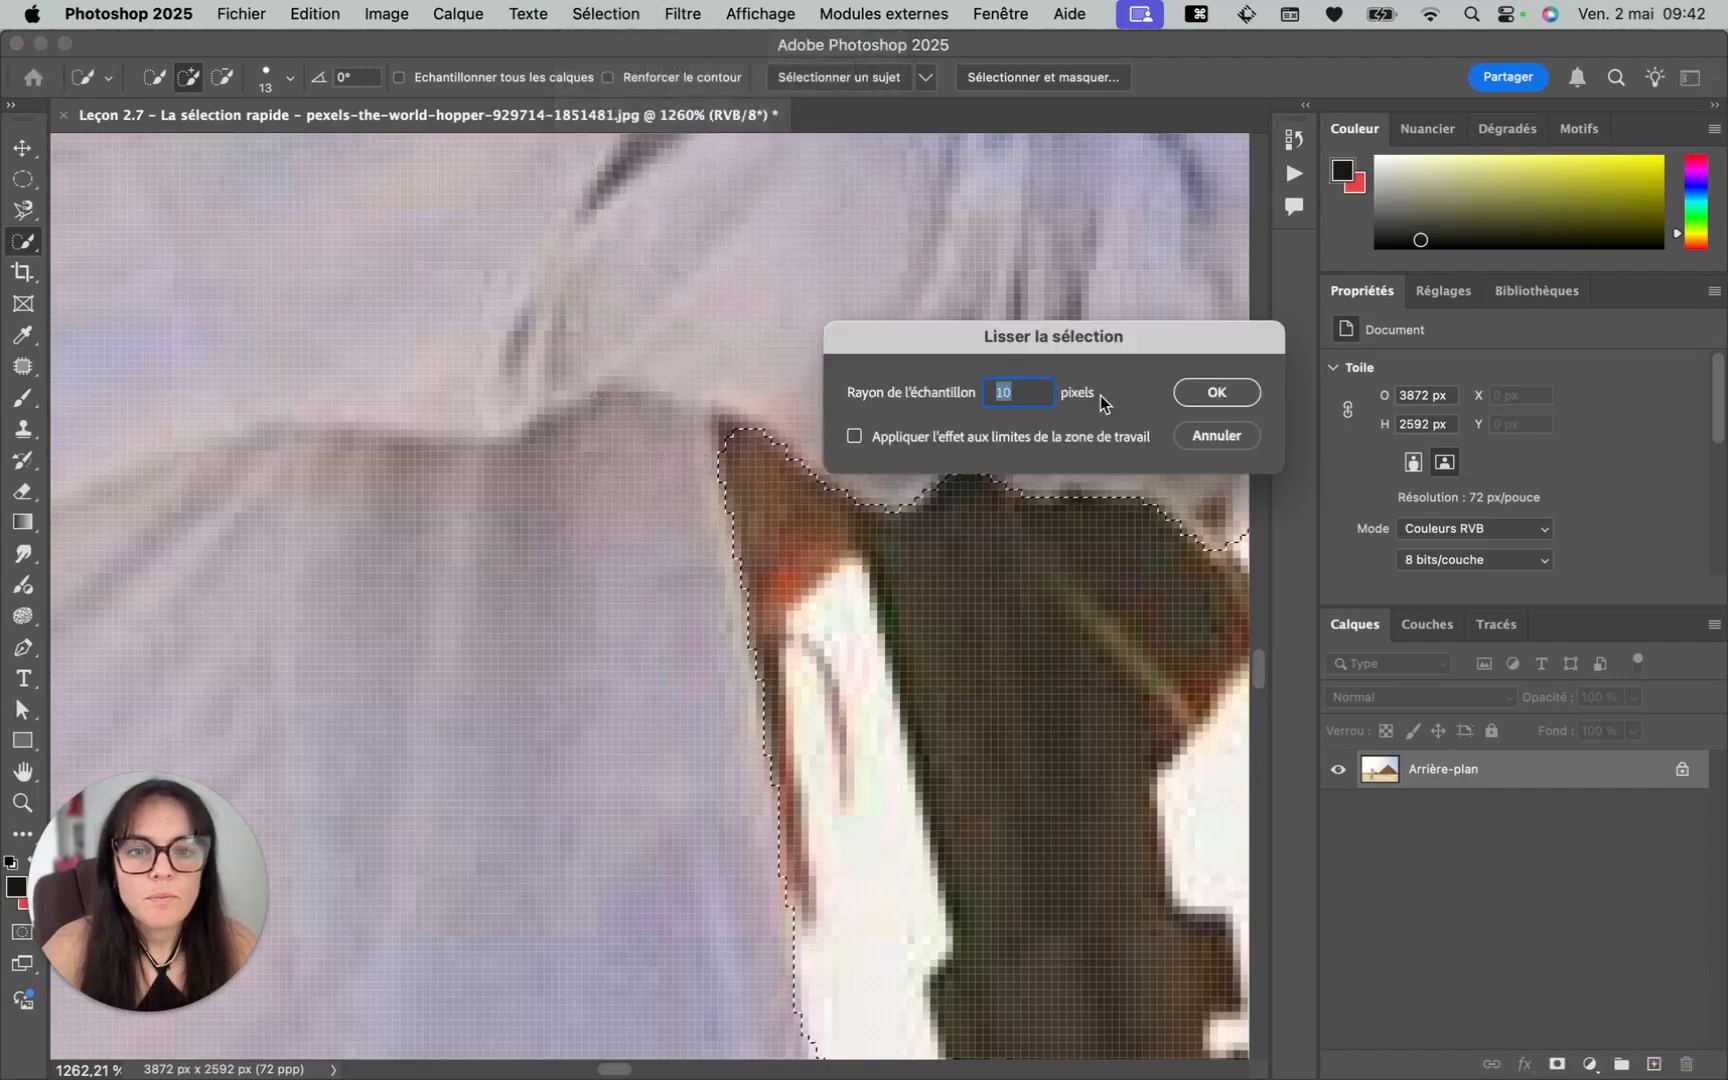
type("3")
key("Return")
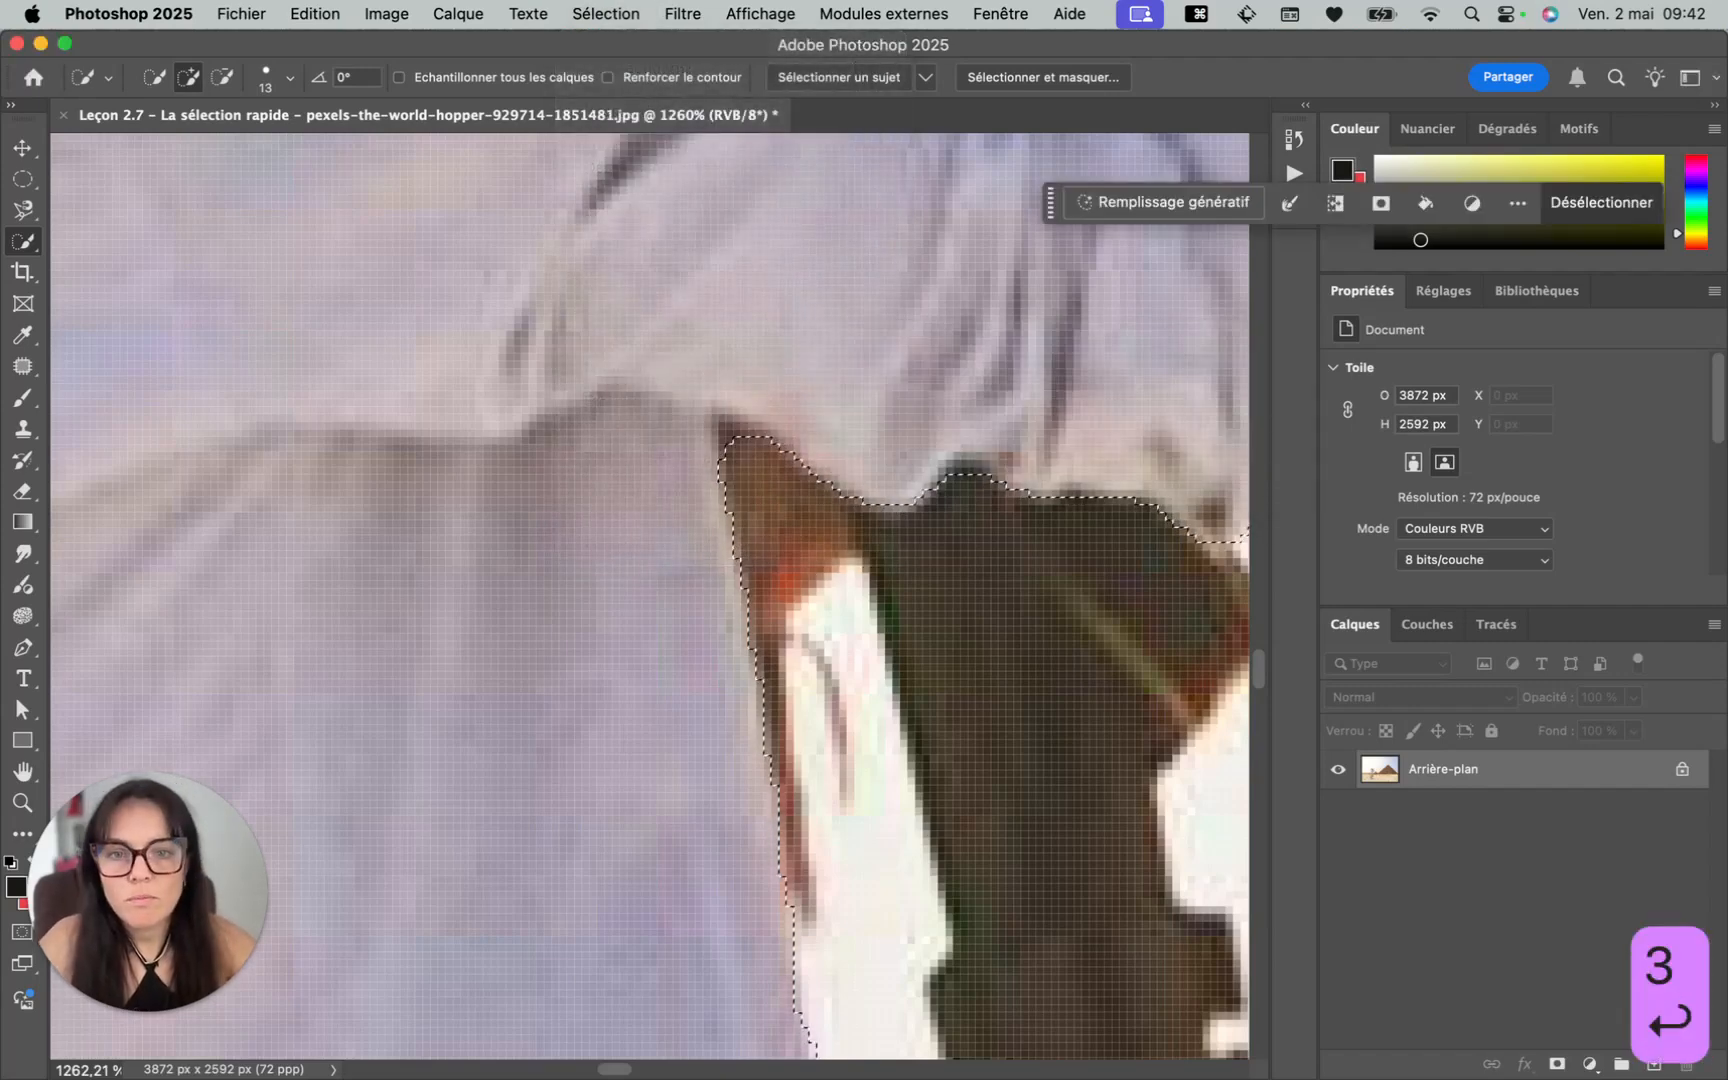
Examine the smoothed selection edges under the sleeve, along the shirt's front and hem, and along the back
scroll(900, 455, "down", 5)
scroll(867, 460, "down", 5)
scroll(850, 445, "up", 8)
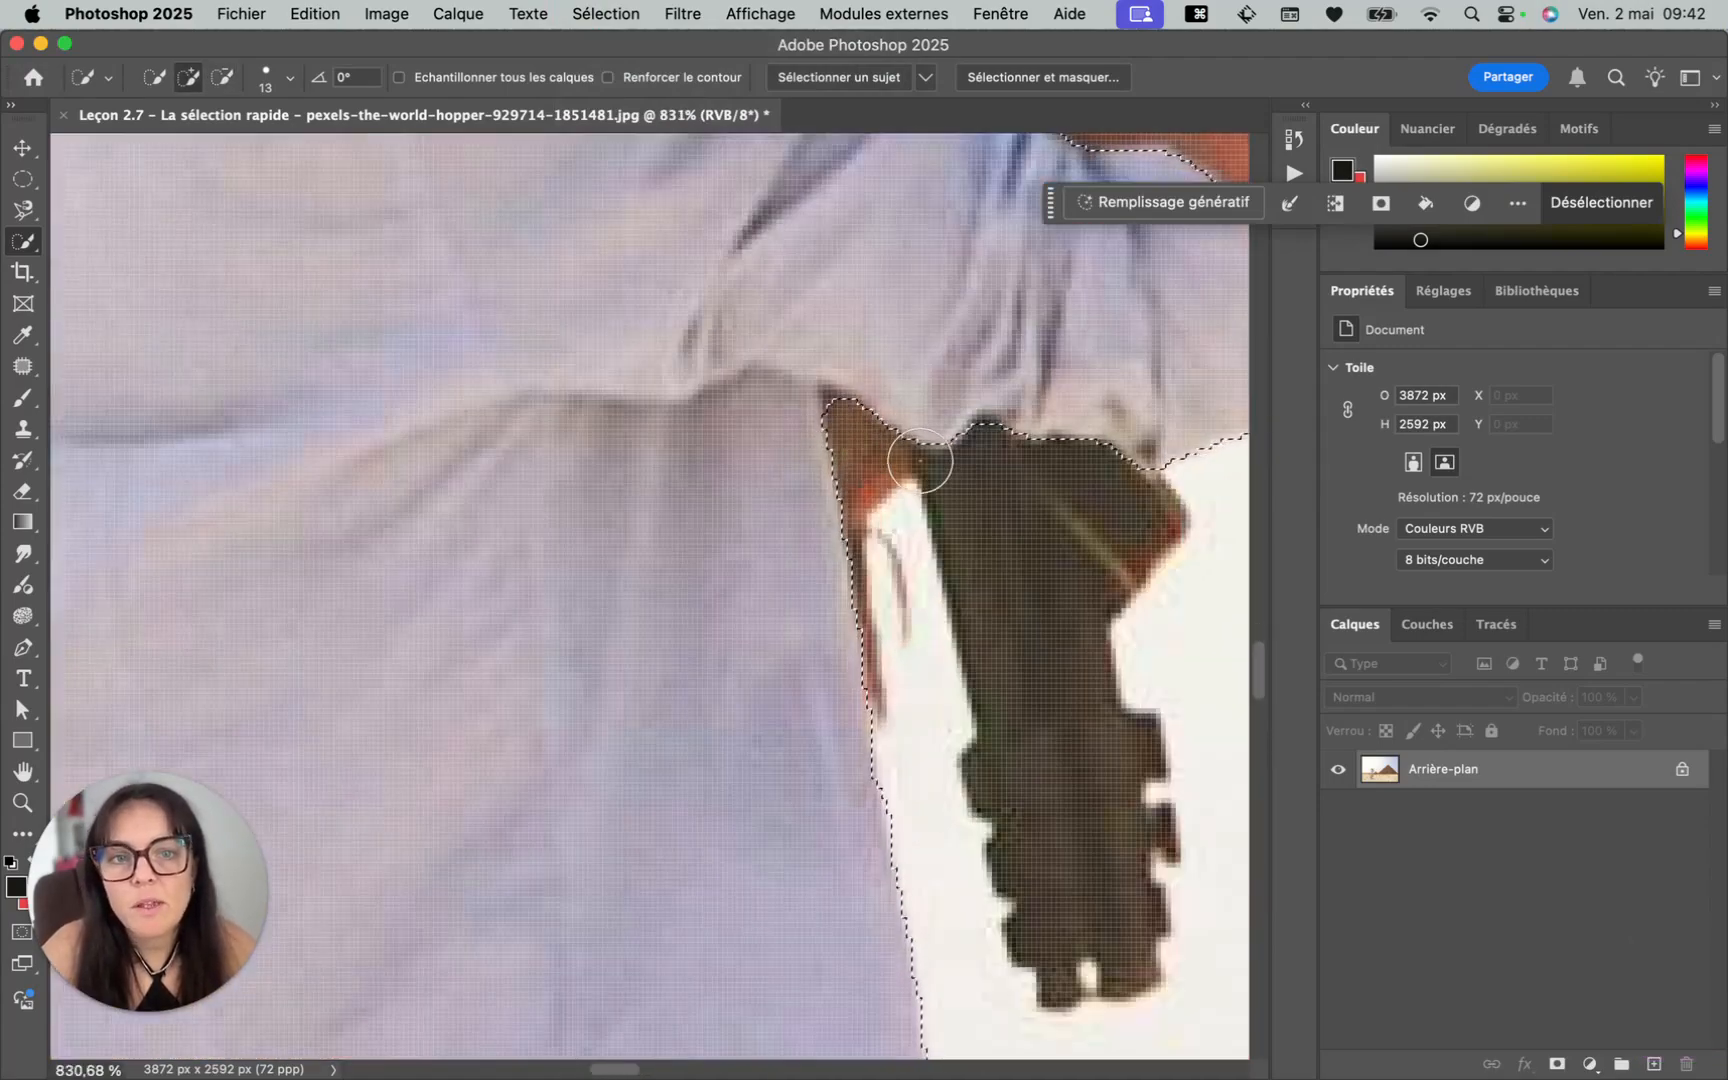
scroll(991, 482, "down", 5)
scroll(993, 573, "down", 5)
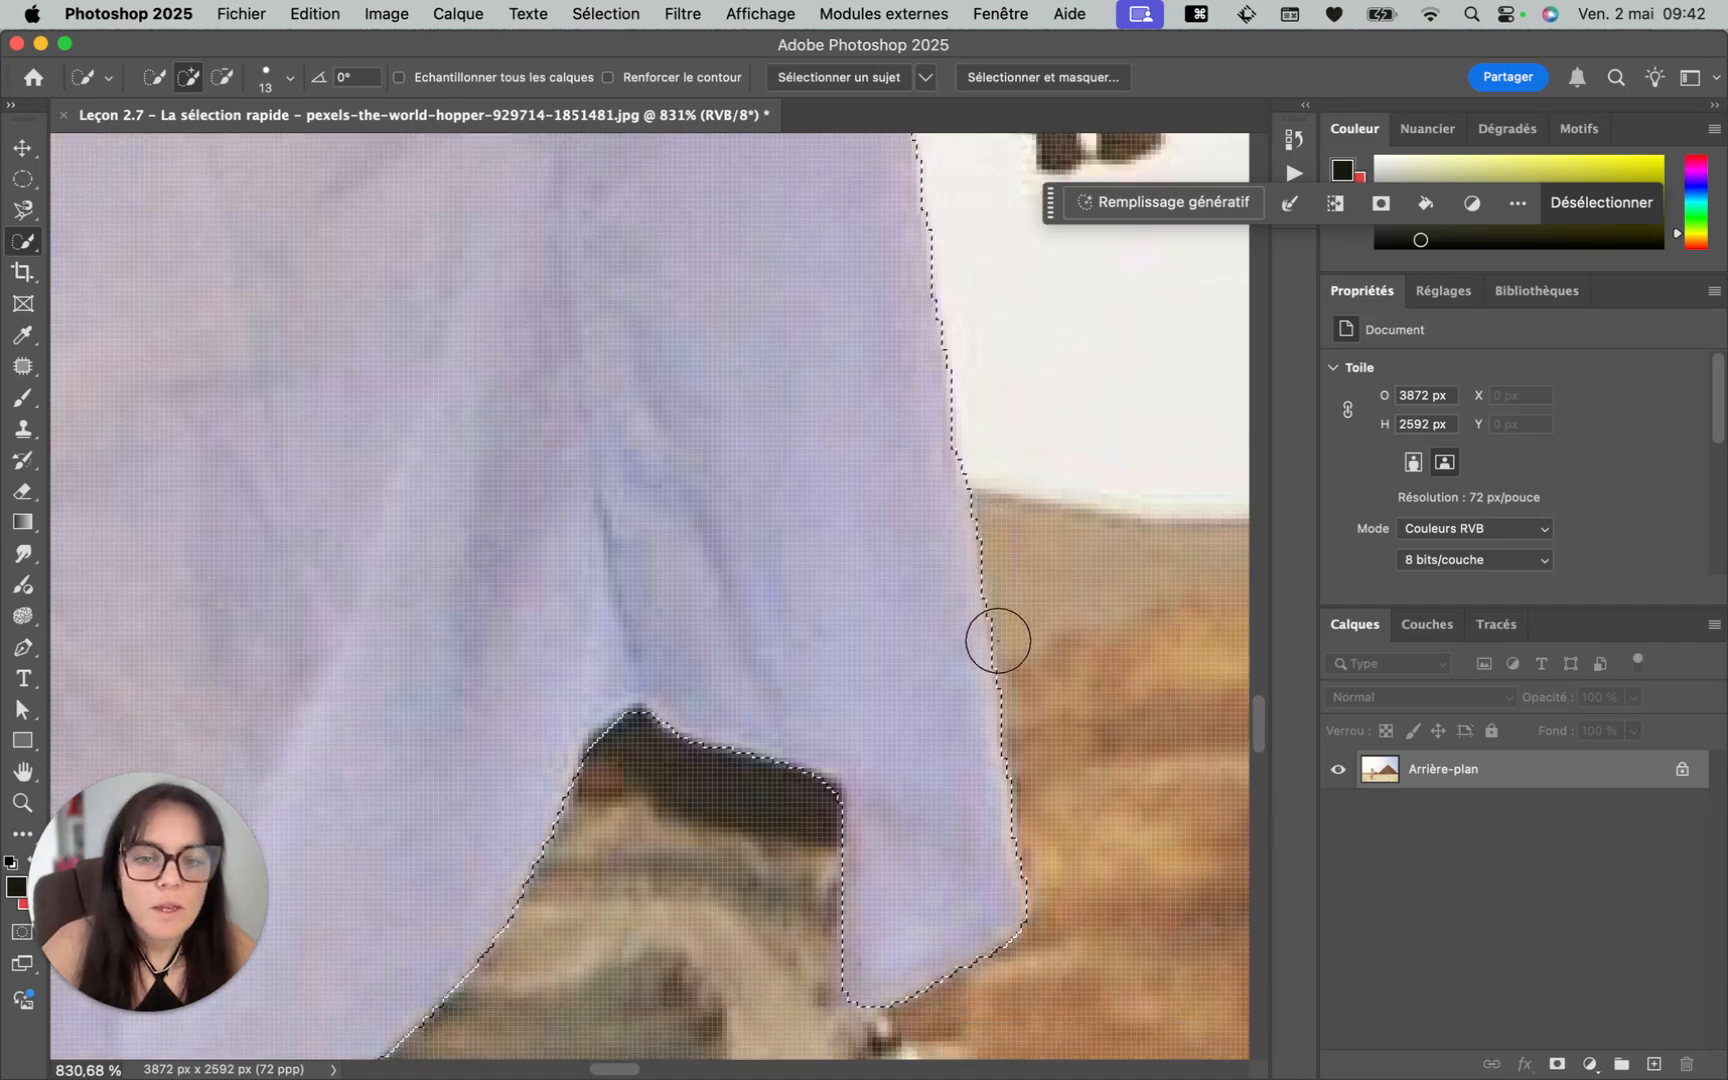
scroll(1000, 663, "down", 2, "alt")
scroll(1007, 673, "down", 3, "alt")
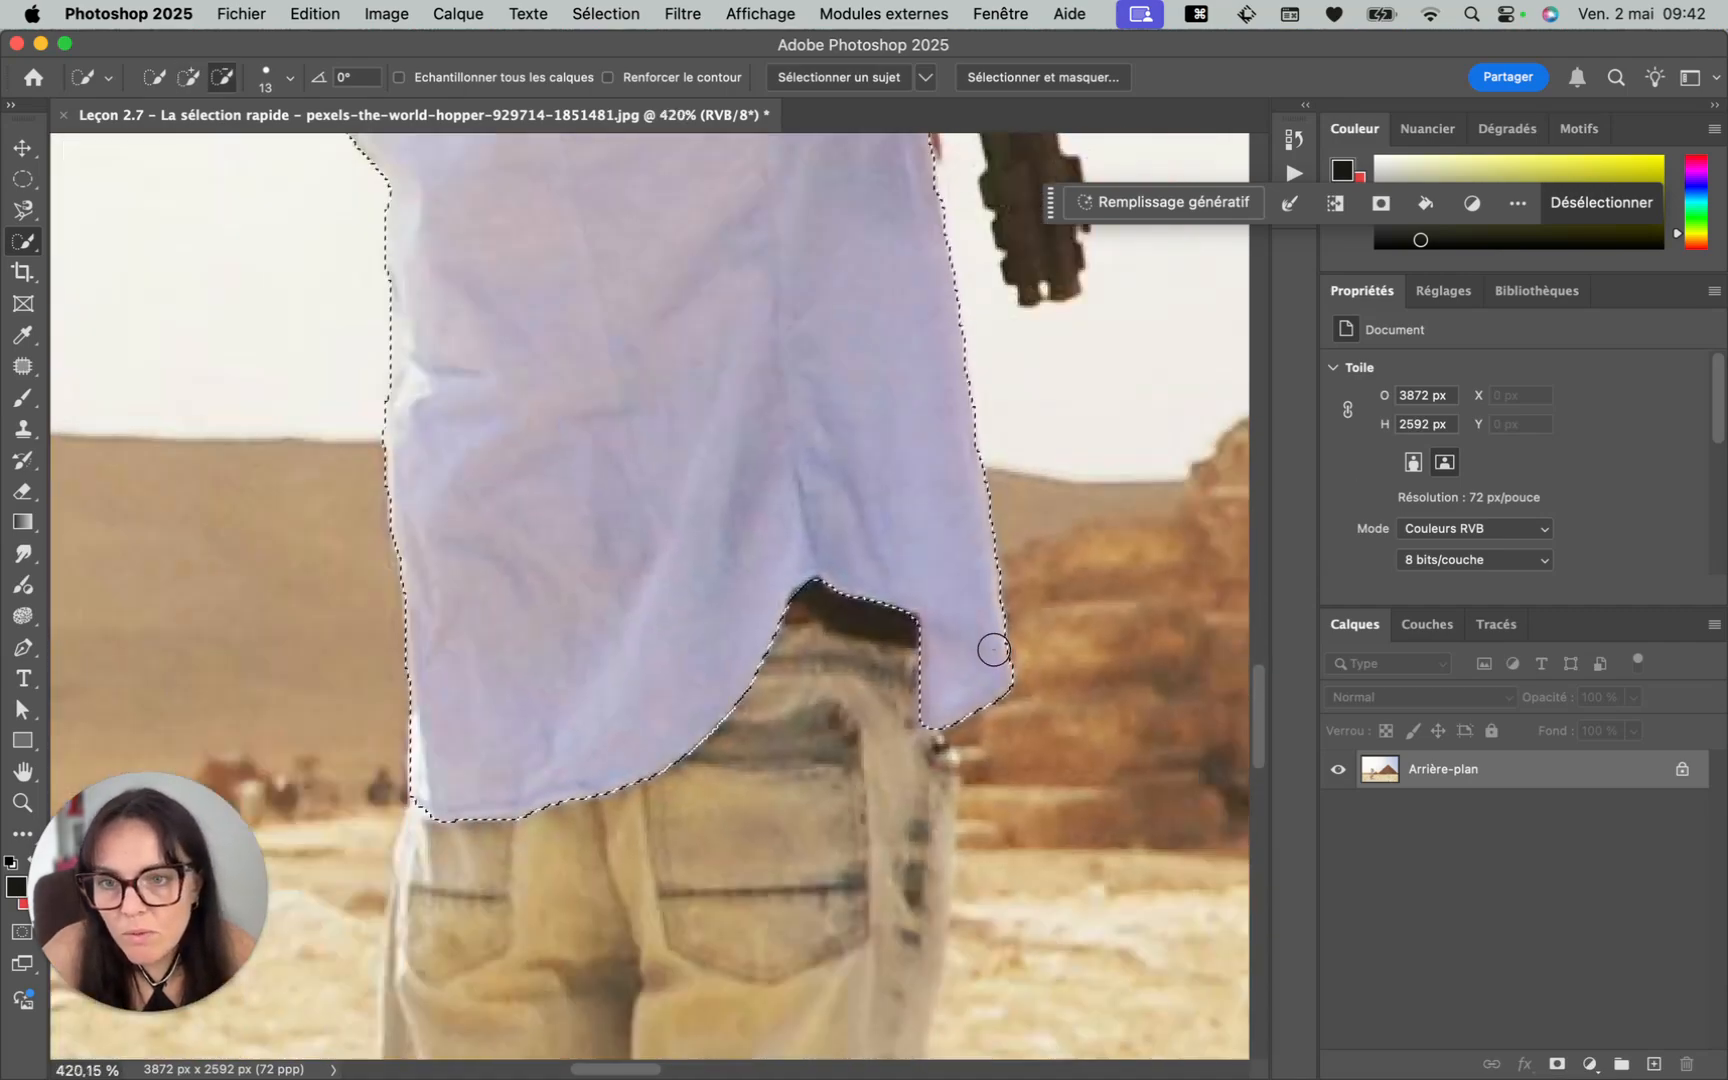
scroll(332, 305, "up", 5)
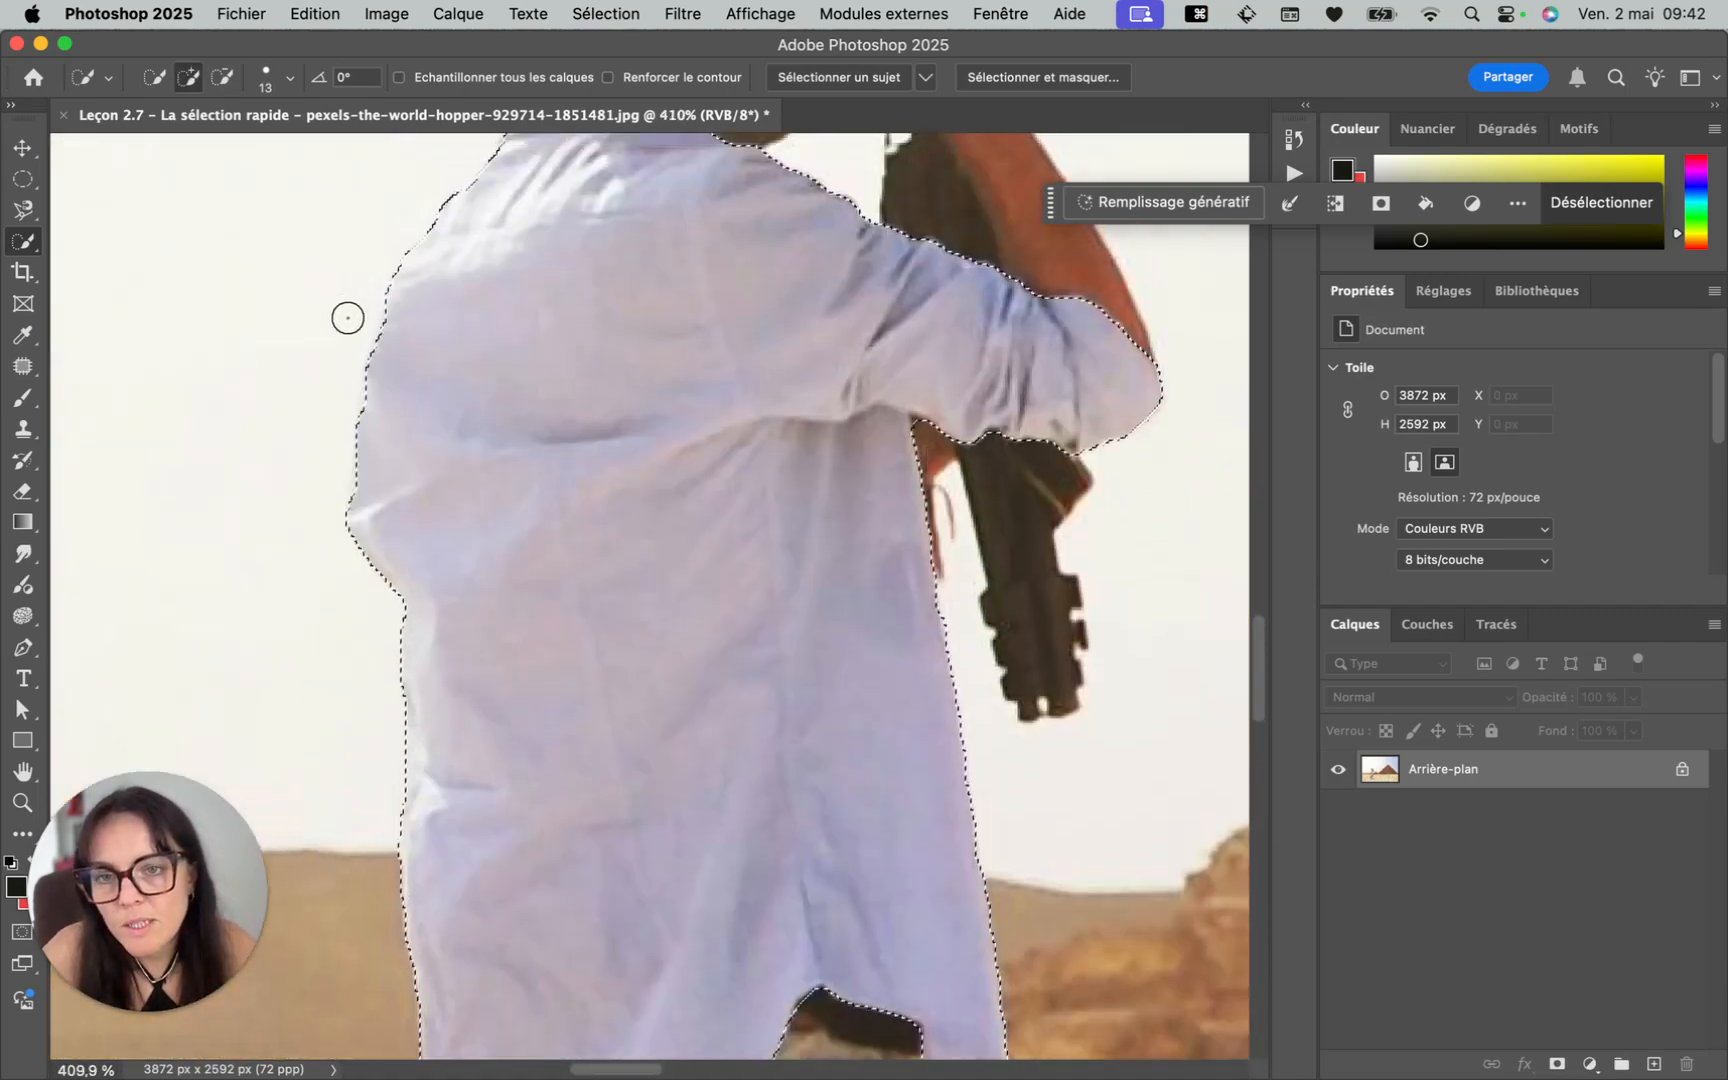
scroll(1066, 596, "up", 4, "alt")
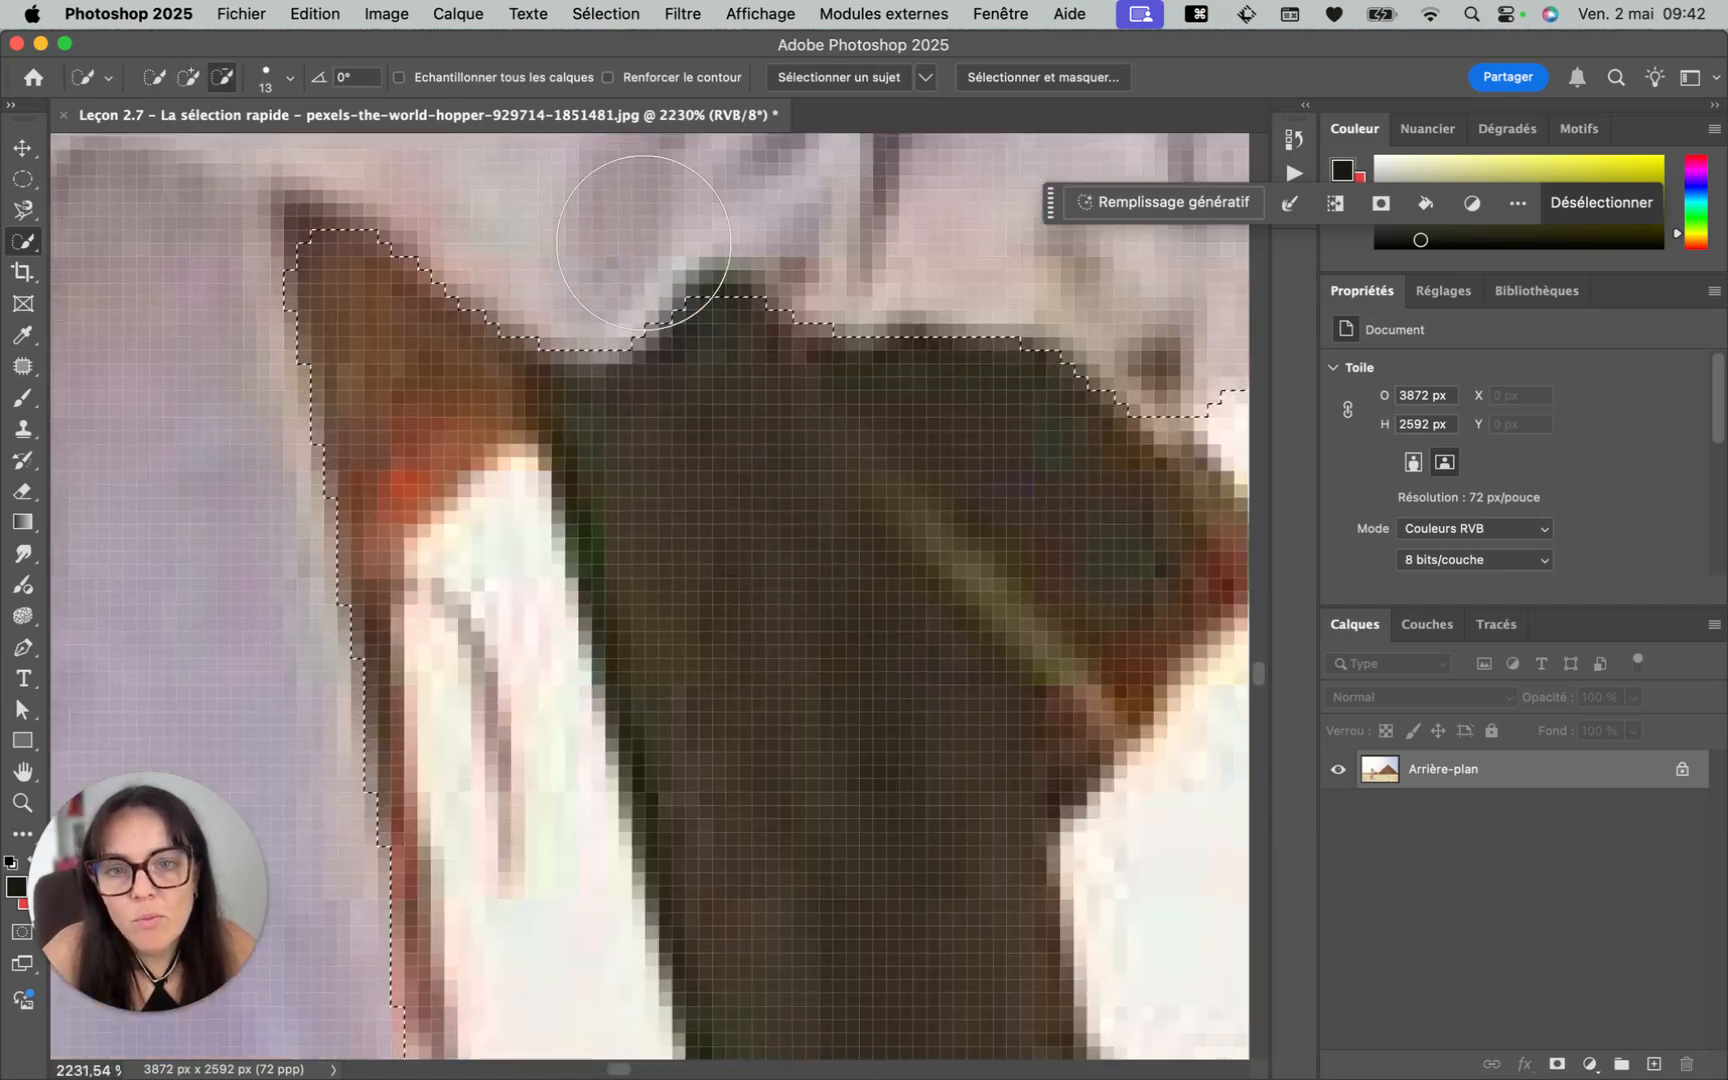
scroll(325, 266, "down", 2, "alt")
scroll(320, 262, "down", 10, "alt")
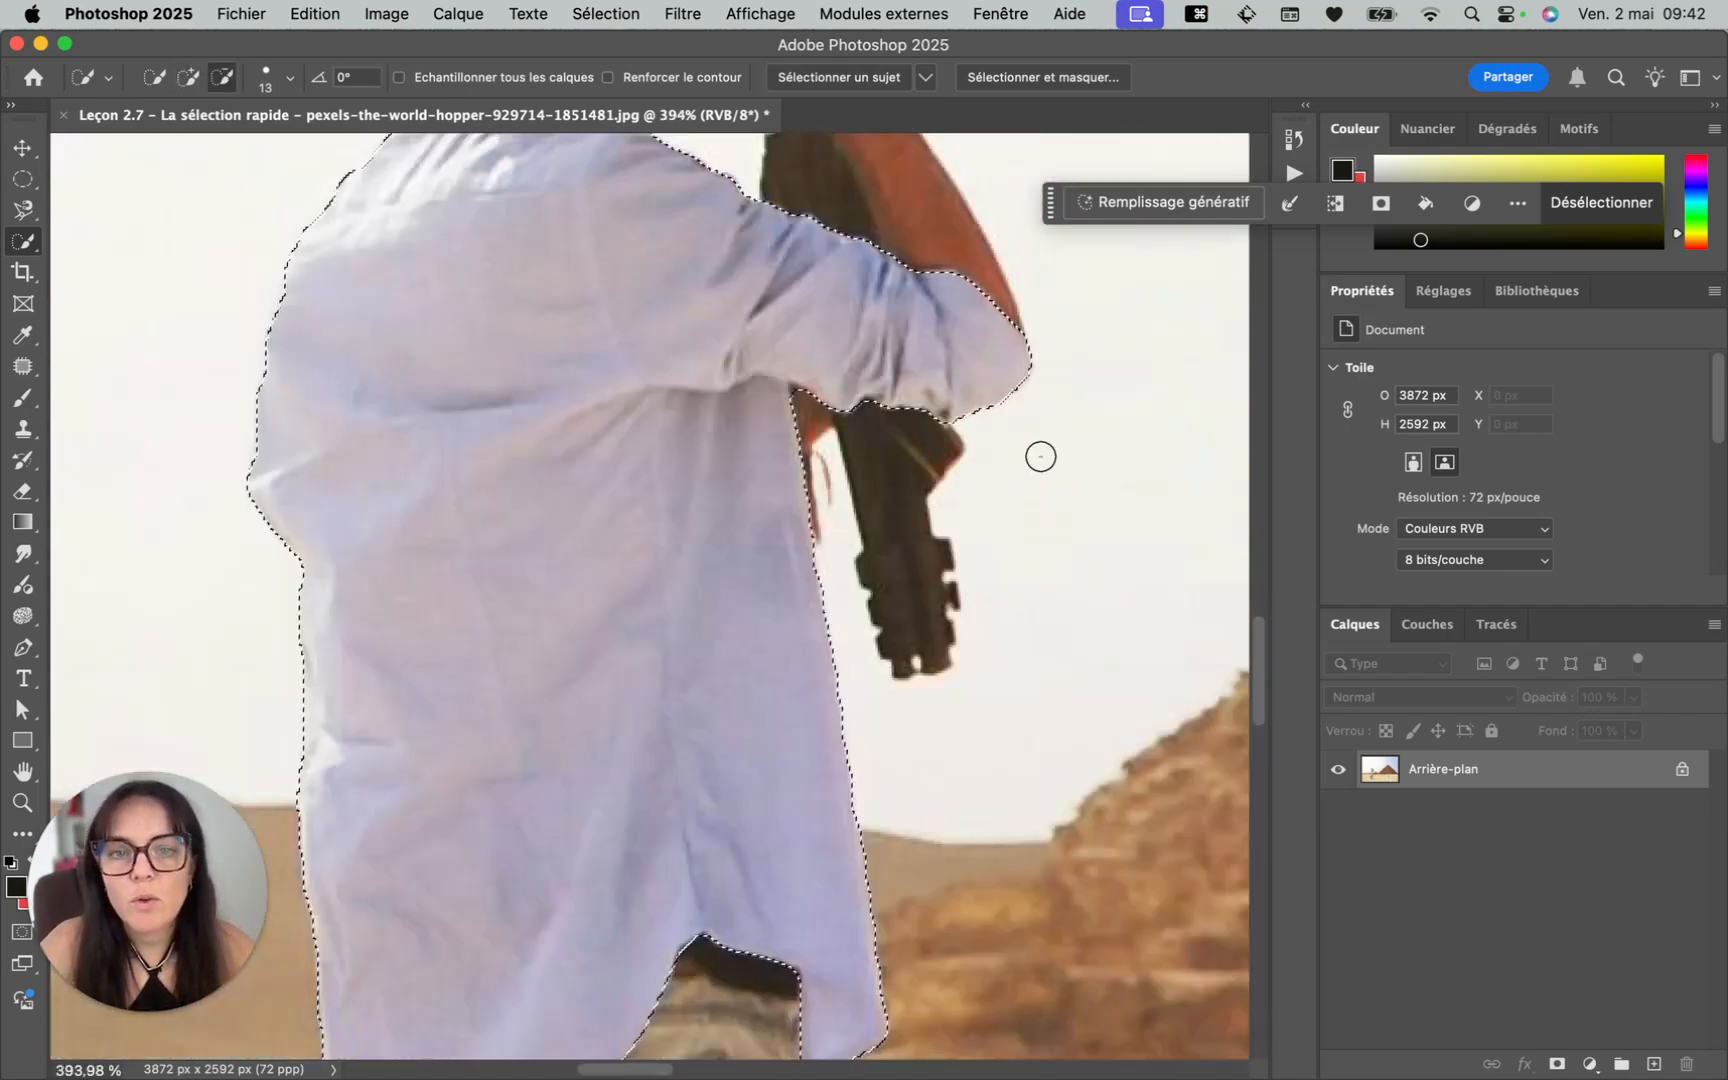
scroll(743, 537, "down", 2, "alt")
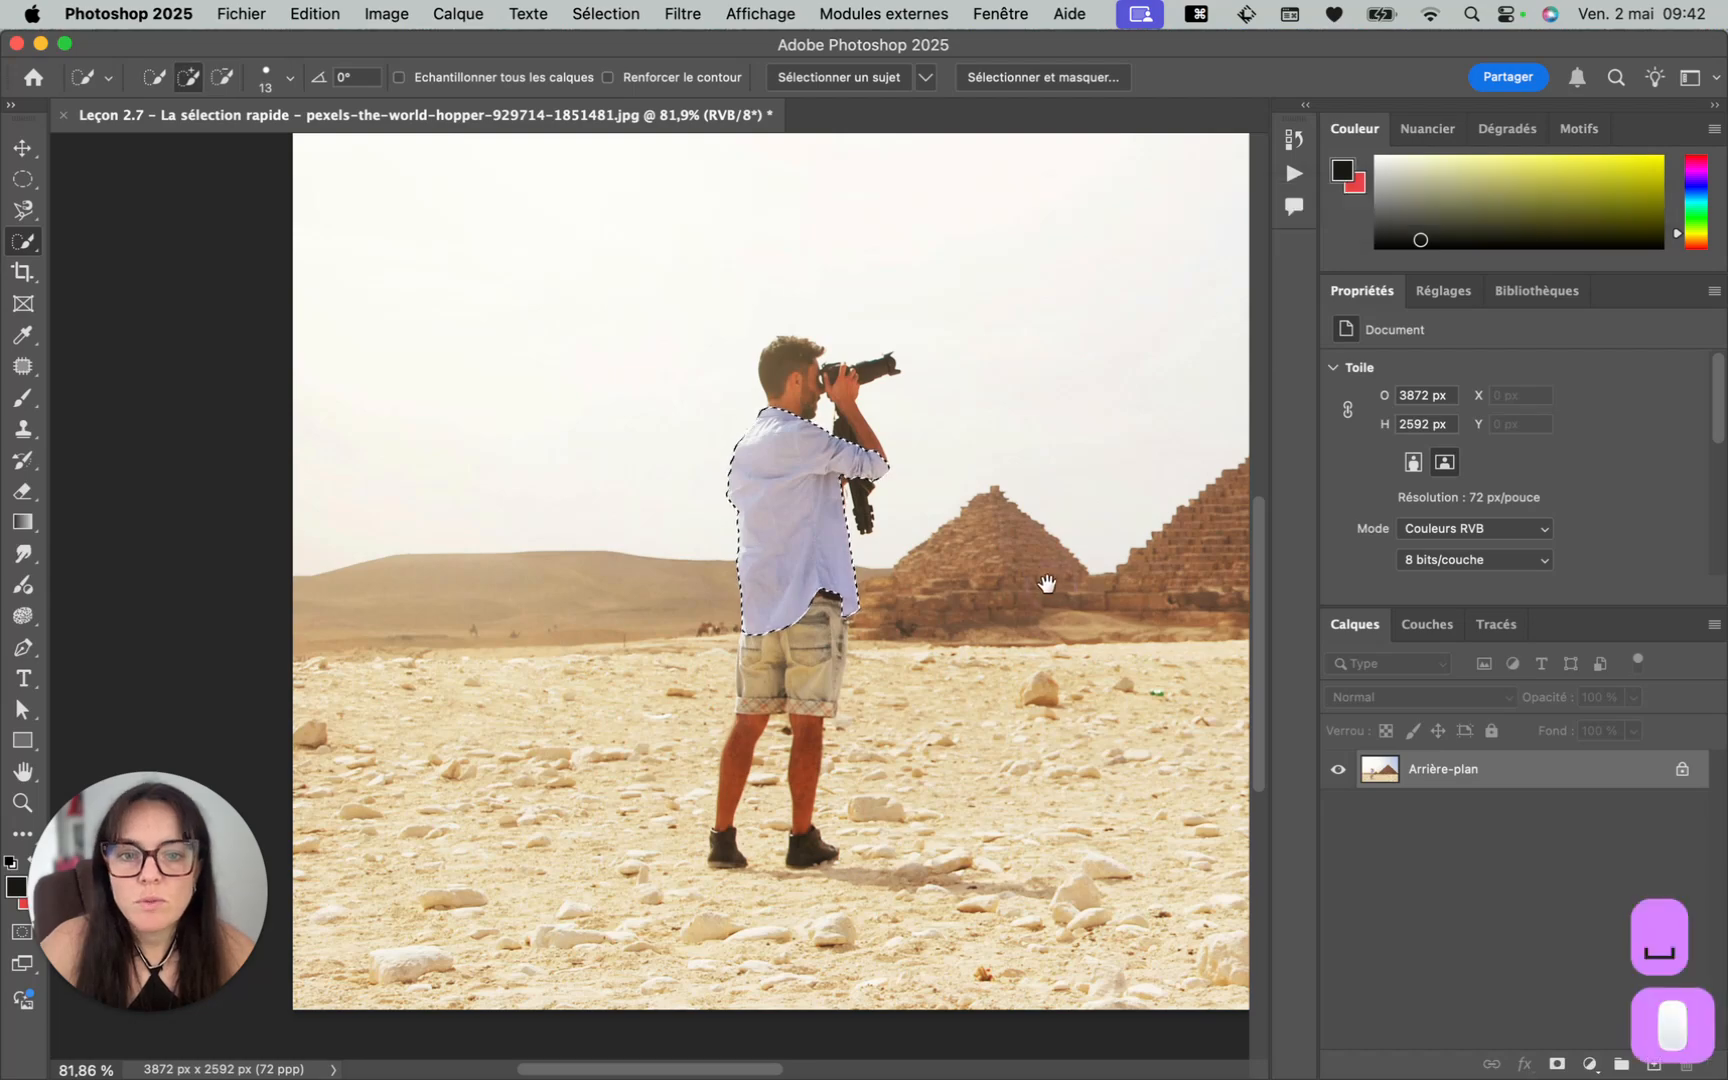
Add a small patch on the large pyramid's face to the existing shirt selection
scroll(609, 636, "right", 6)
scroll(513, 673, "down", 2, "alt")
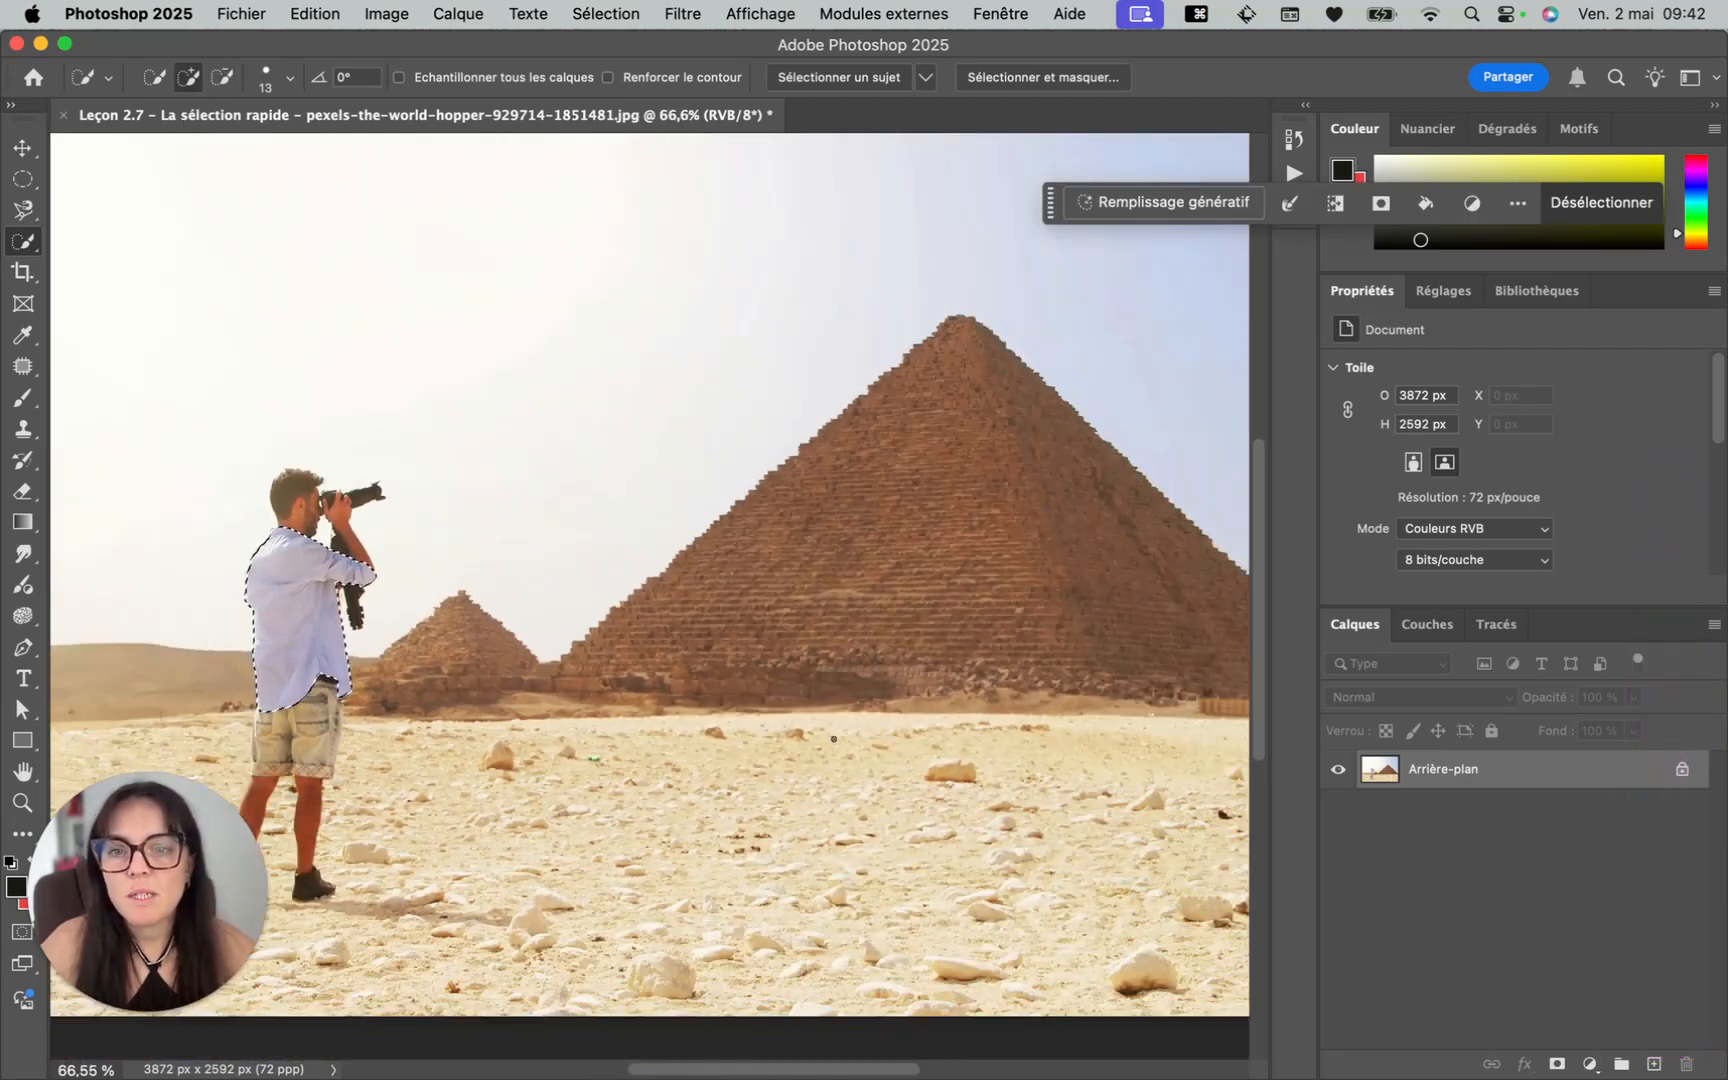
left_click_drag(824, 592, 880, 572, "shift")
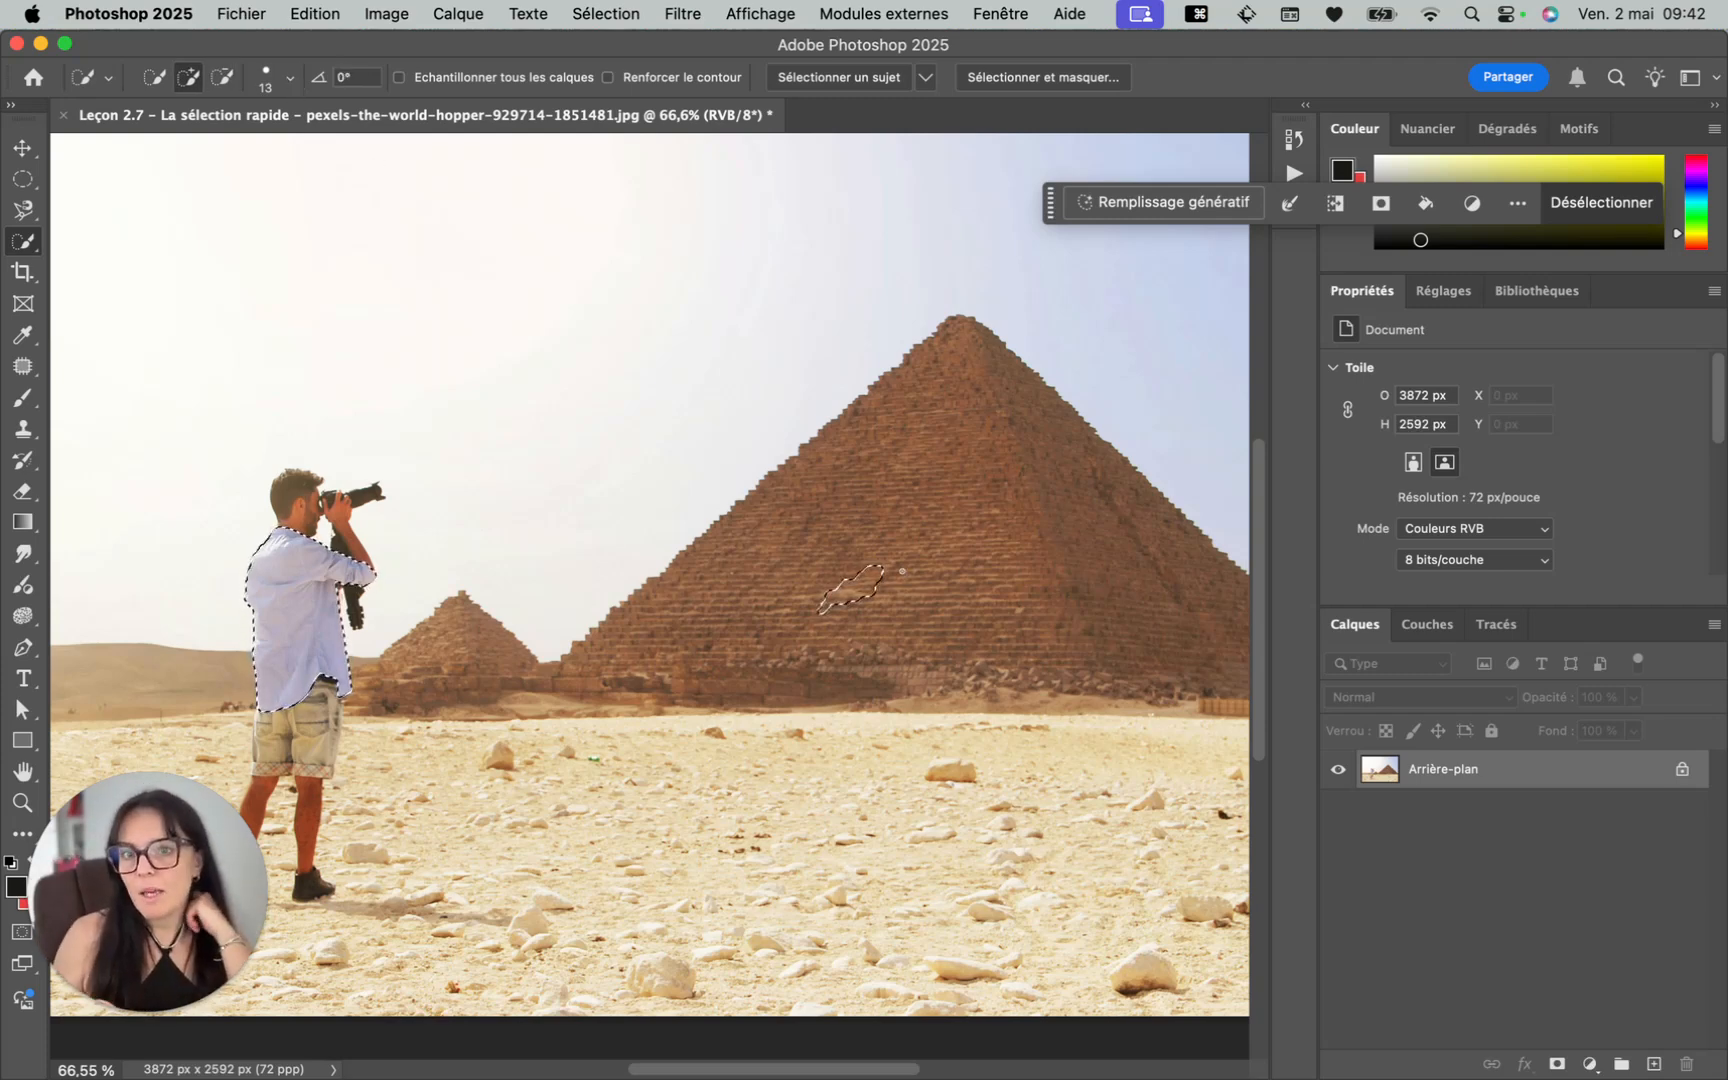
Enlarge the selection brush to 39 px and add the large and small pyramids with their bases to the selection
left_click(289, 80)
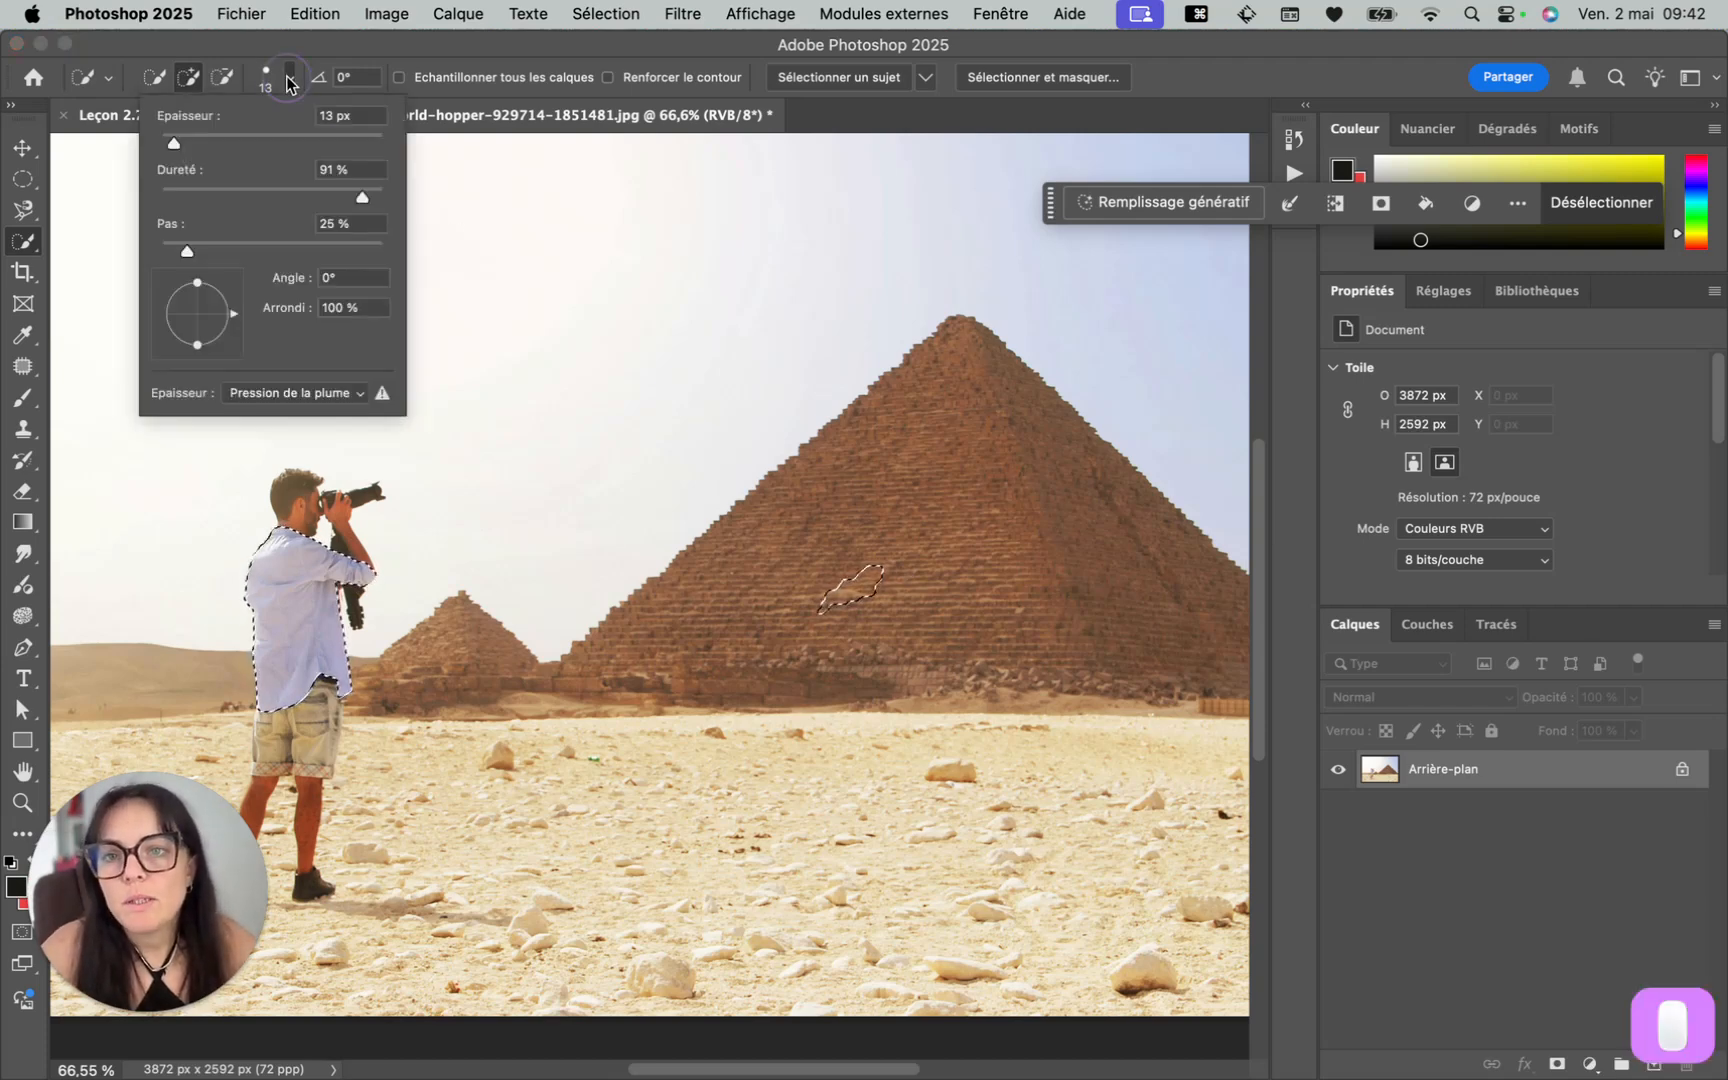
left_click_drag(175, 143, 203, 146)
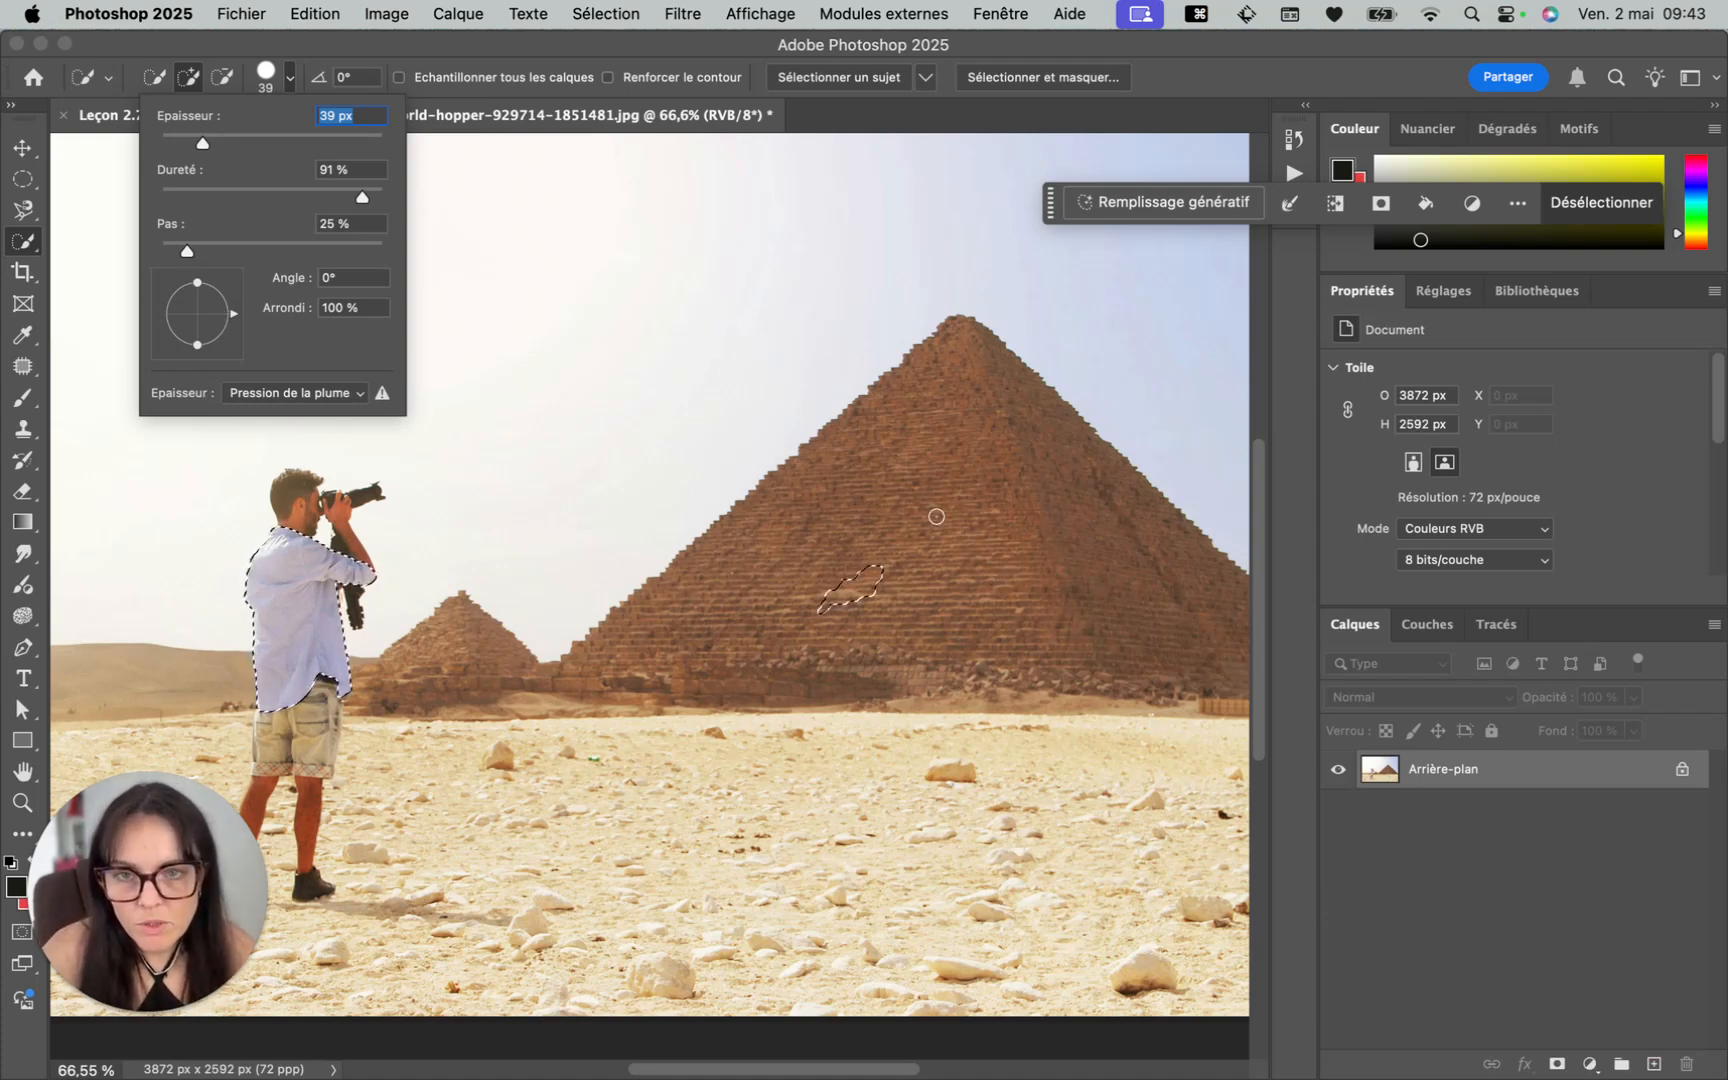
mouse_move(853, 580)
left_mouse_down()
mouse_move(871, 547)
mouse_move(975, 484)
mouse_move(994, 521)
left_mouse_up()
left_click_drag(455, 650, 696, 675)
scroll(914, 636, "down", 3)
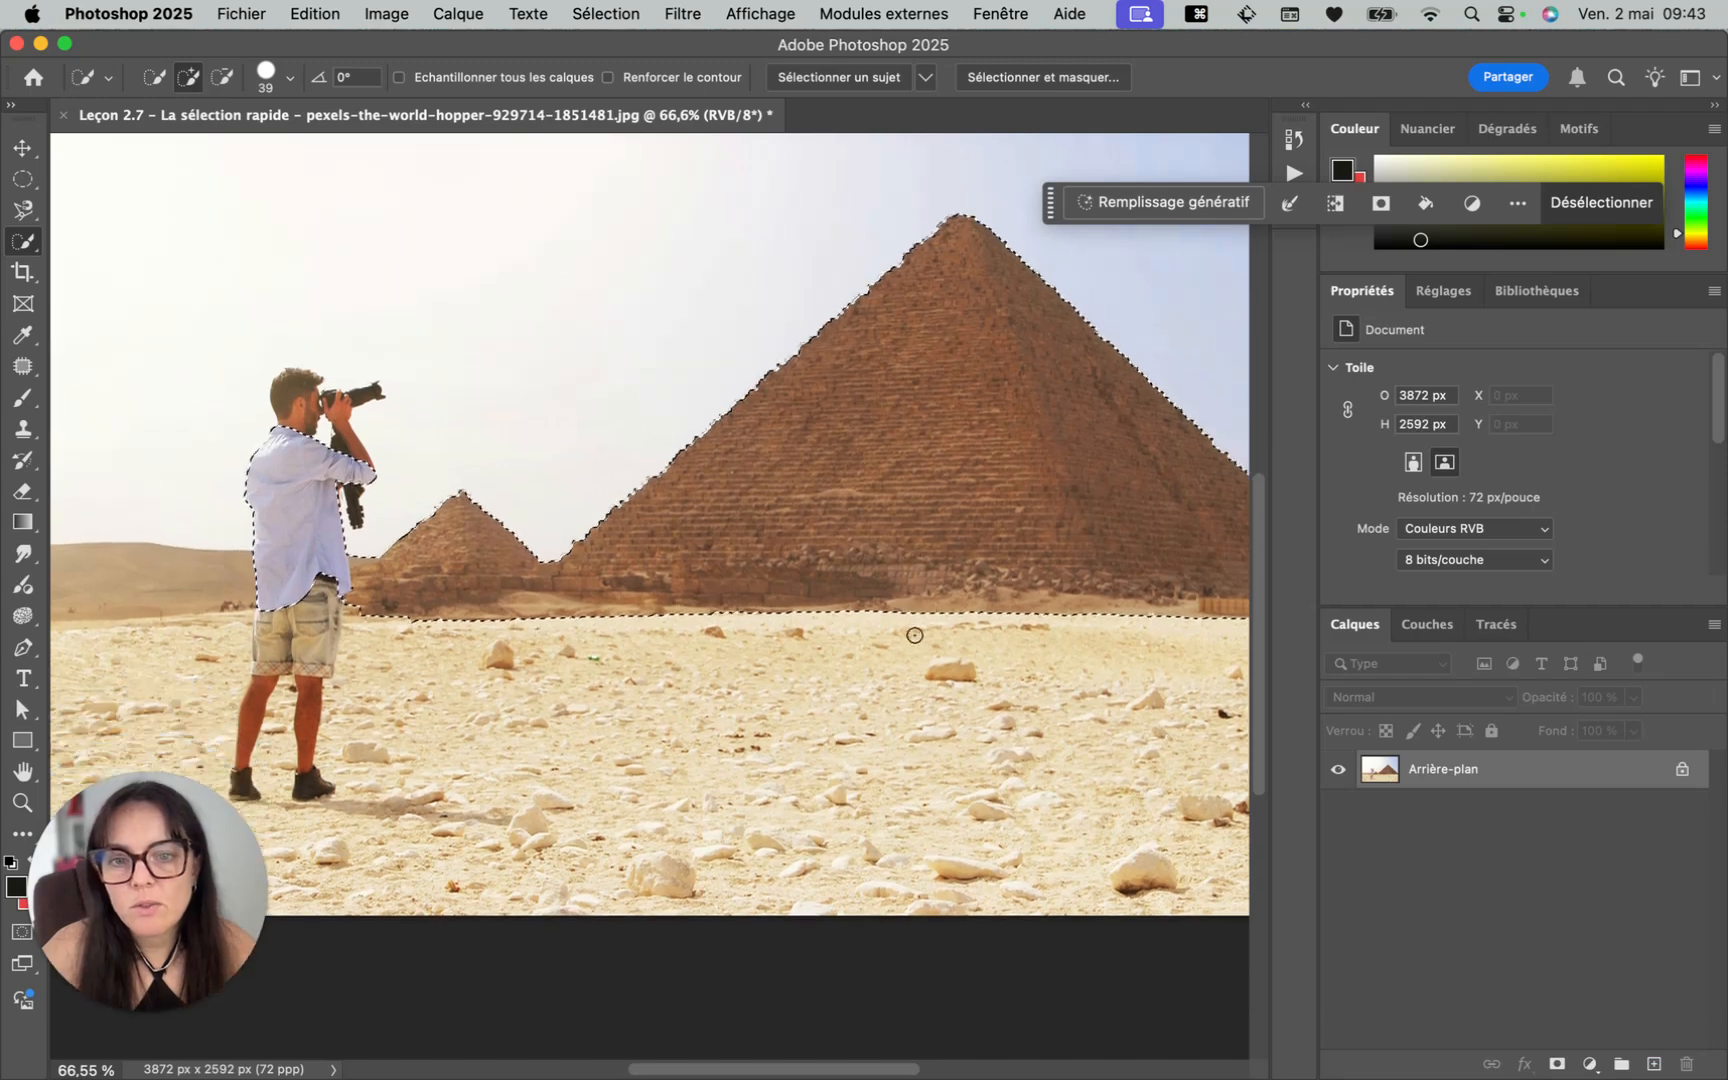
Add the rocky desert ground in front of the pyramids to the selection, up to the photographer's legs
scroll(838, 624, "down", 3)
left_click_drag(826, 622, 823, 624)
mouse_move(806, 703)
left_mouse_down()
mouse_move(1010, 791)
mouse_move(1041, 637)
left_mouse_up()
mouse_move(883, 834)
left_mouse_down()
mouse_move(792, 792)
mouse_move(852, 745)
left_mouse_up()
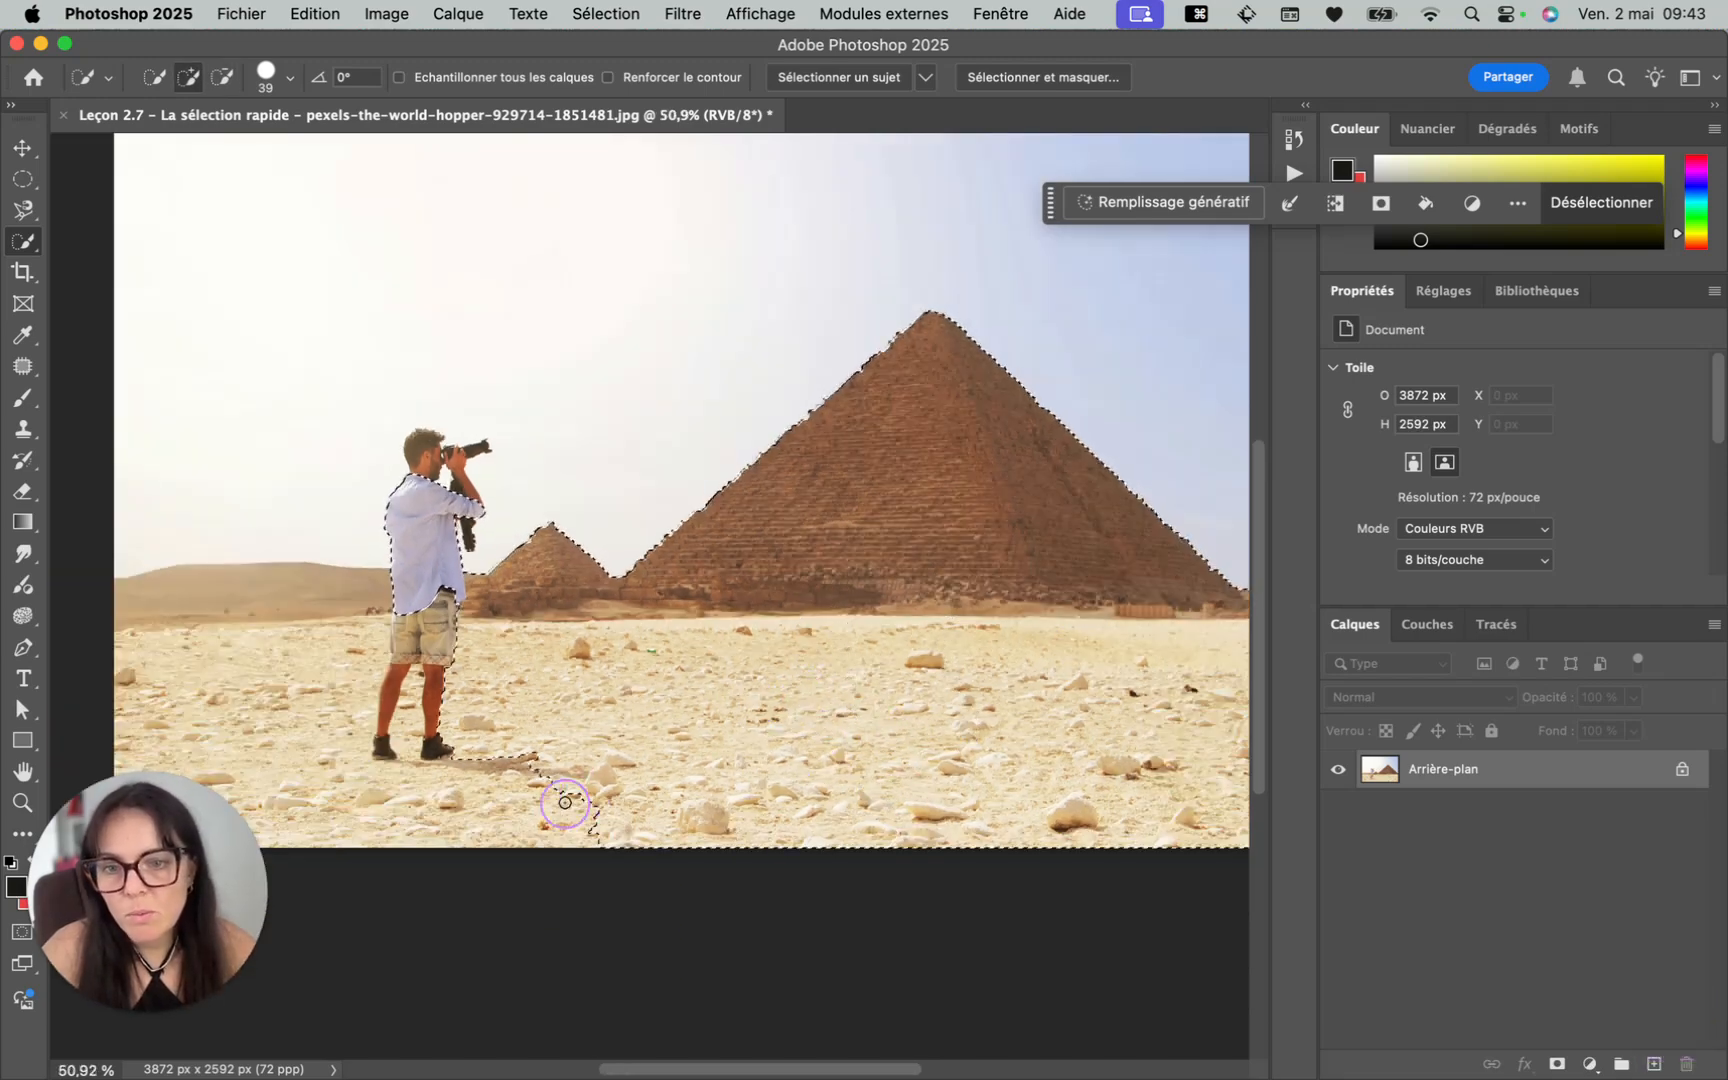
left_click_drag(481, 820, 479, 821)
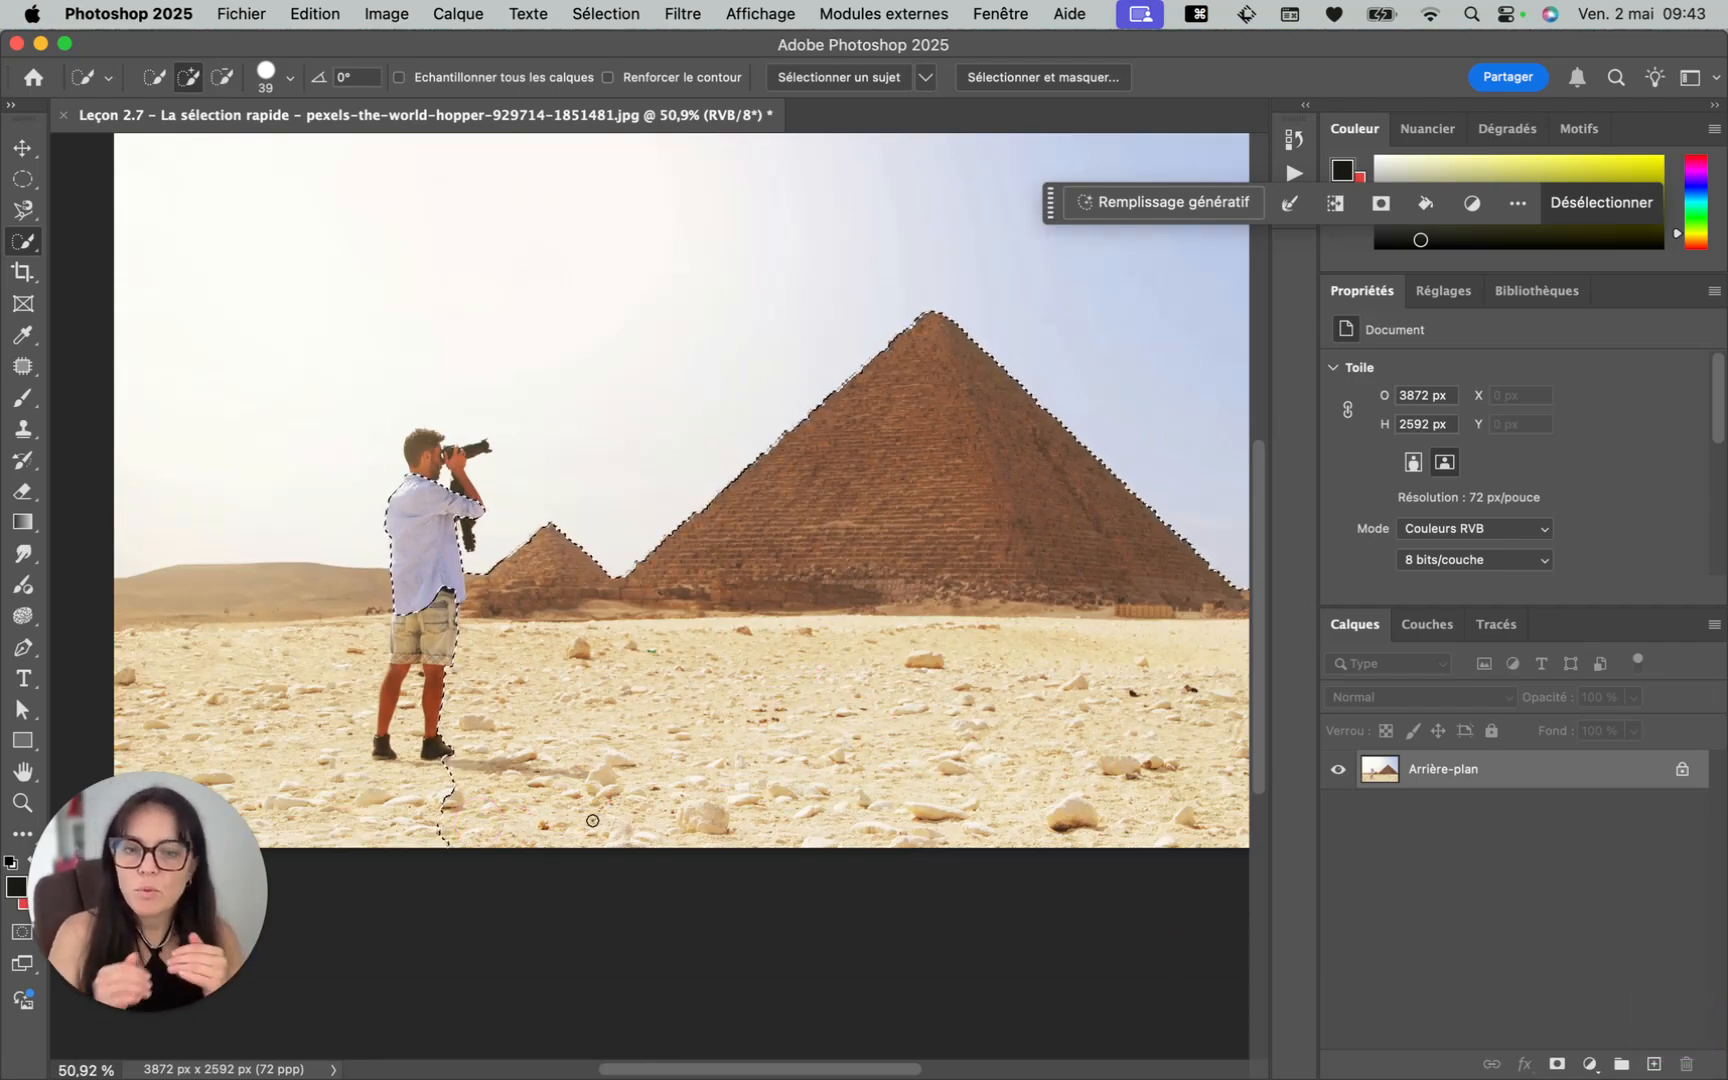
Extend the ground selection below the photographer's shoes and between the legs
scroll(455, 795, "up", 5)
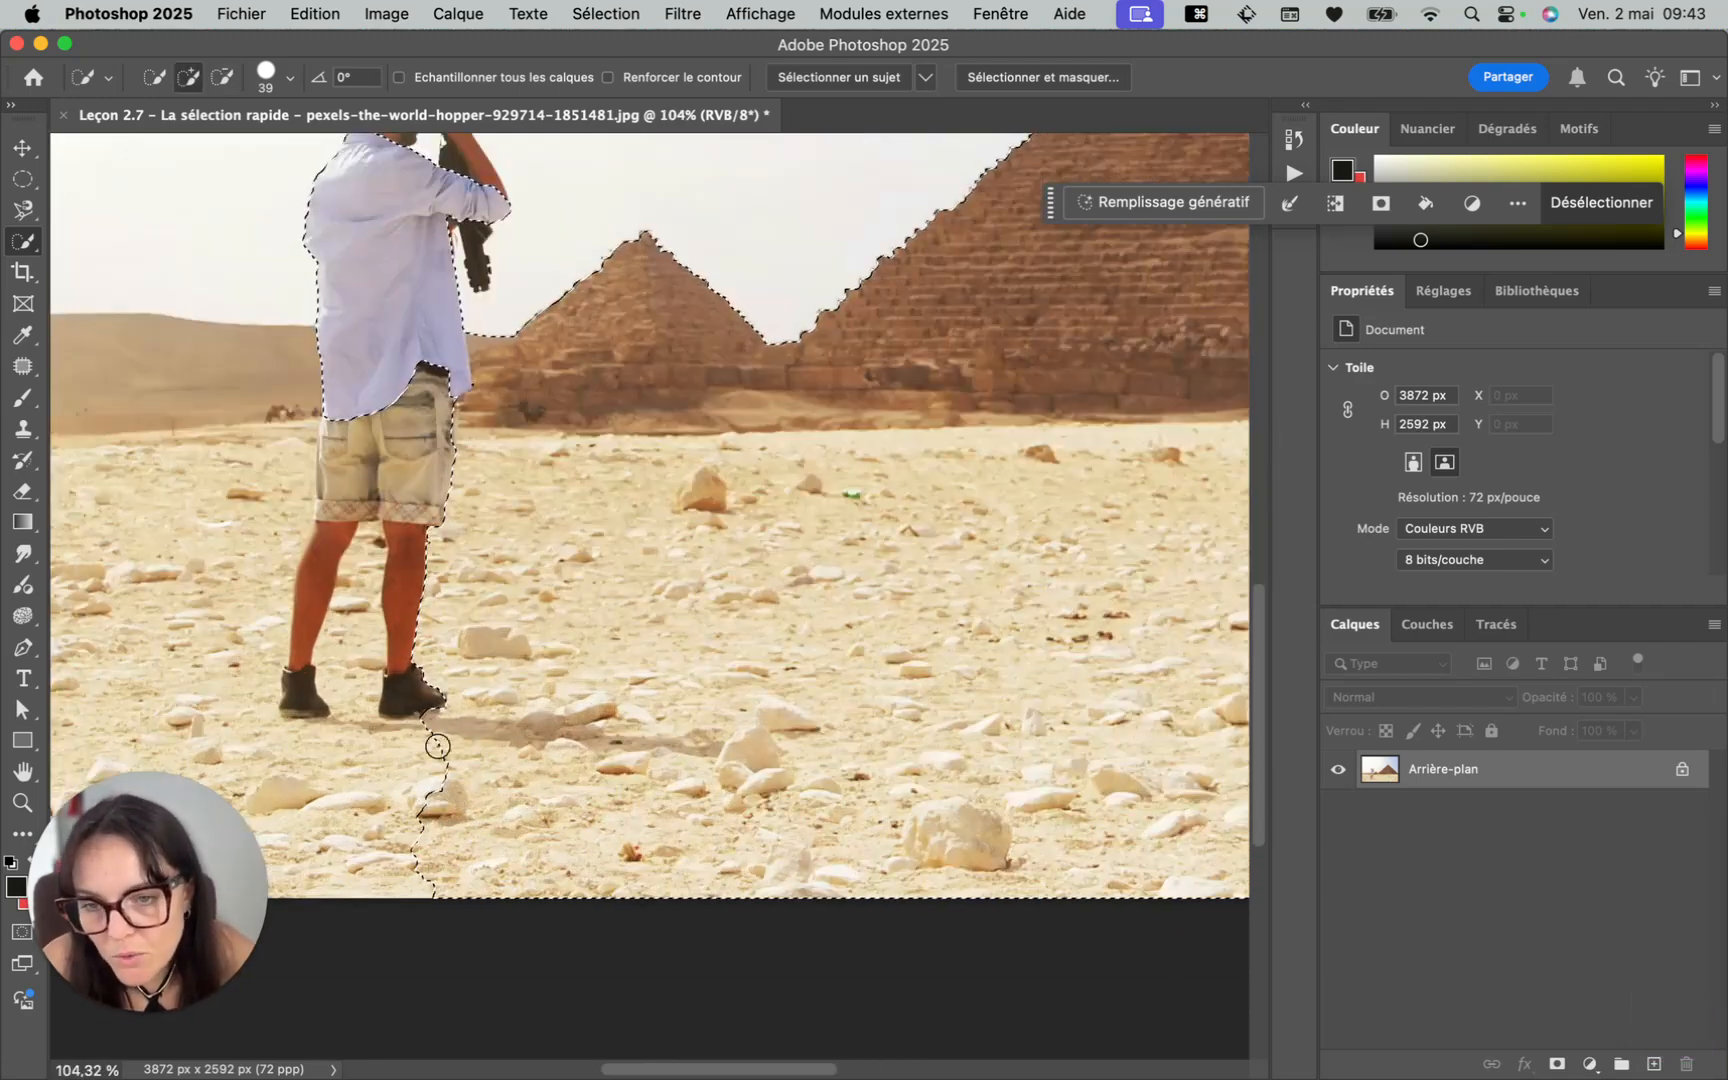
mouse_move(433, 797)
left_mouse_down()
mouse_move(397, 840)
mouse_move(352, 786)
mouse_move(282, 787)
left_mouse_up()
scroll(560, 810, "down", 3)
scroll(578, 814, "up", 6)
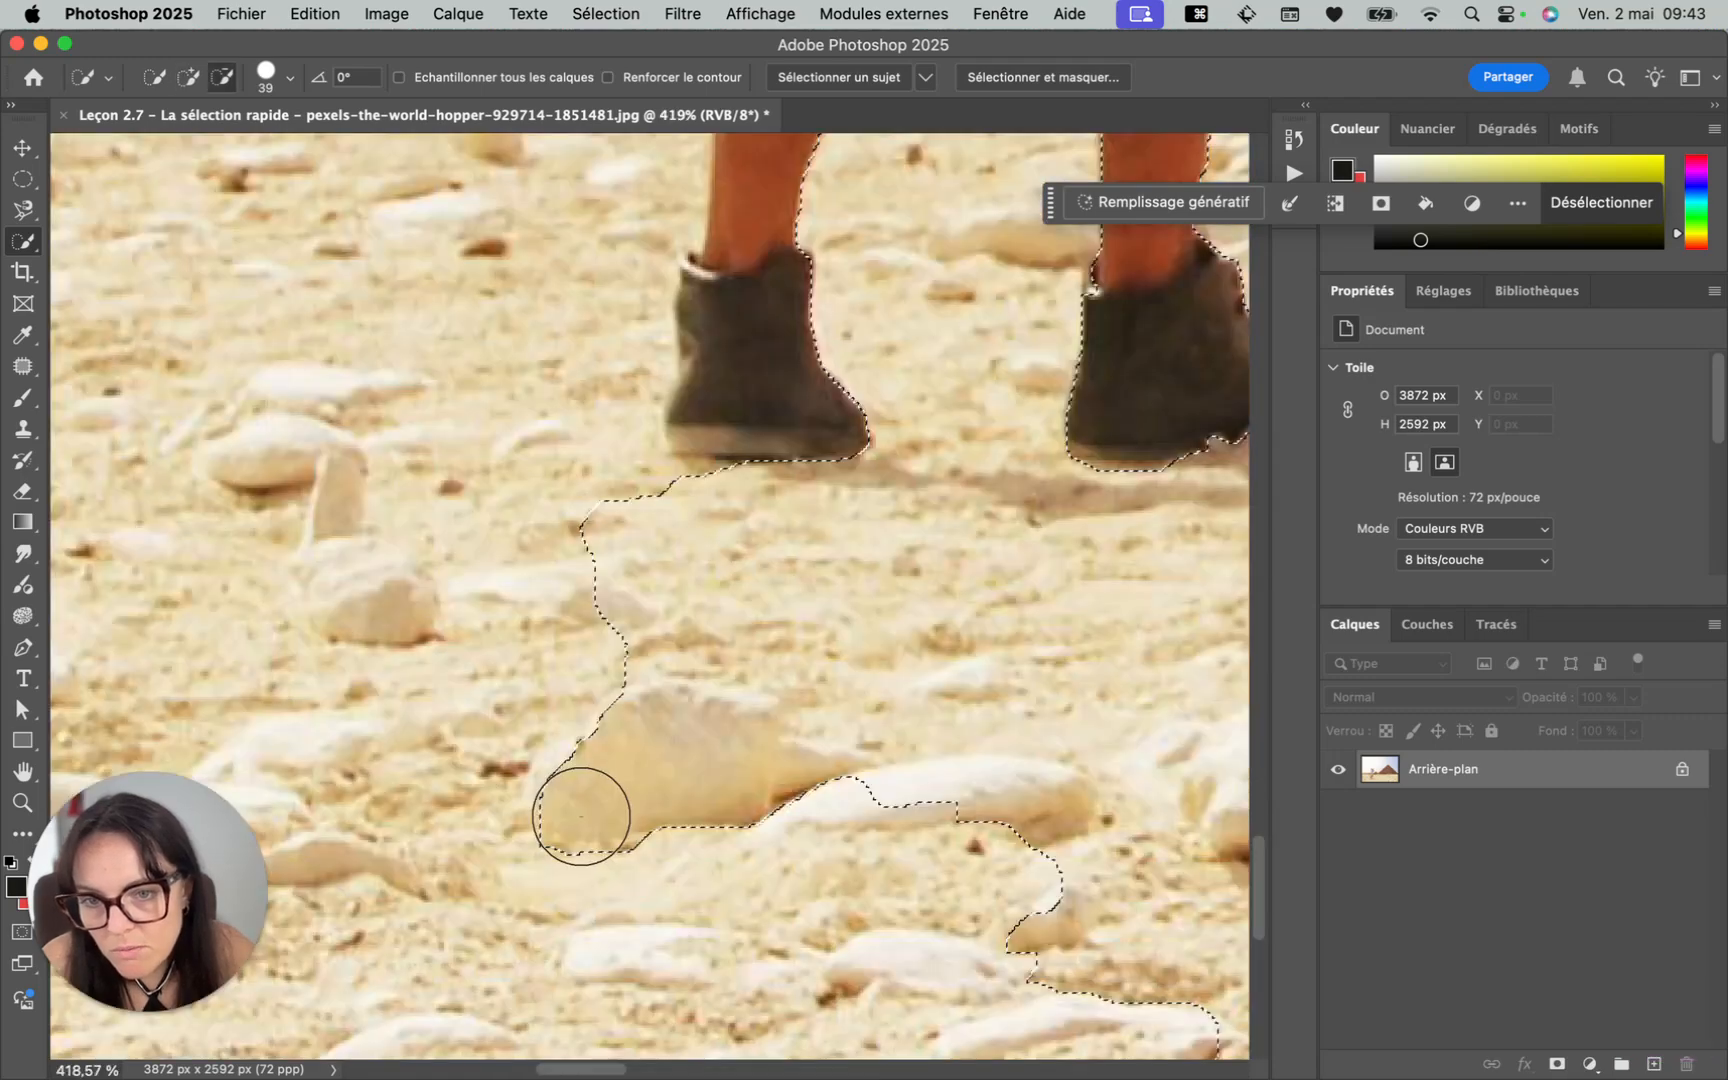
Examine the selection edges around the photographer's legs and shoes and across the whole image
scroll(581, 816, "up", 4)
scroll(632, 550, "down", 4)
scroll(650, 567, "down", 10)
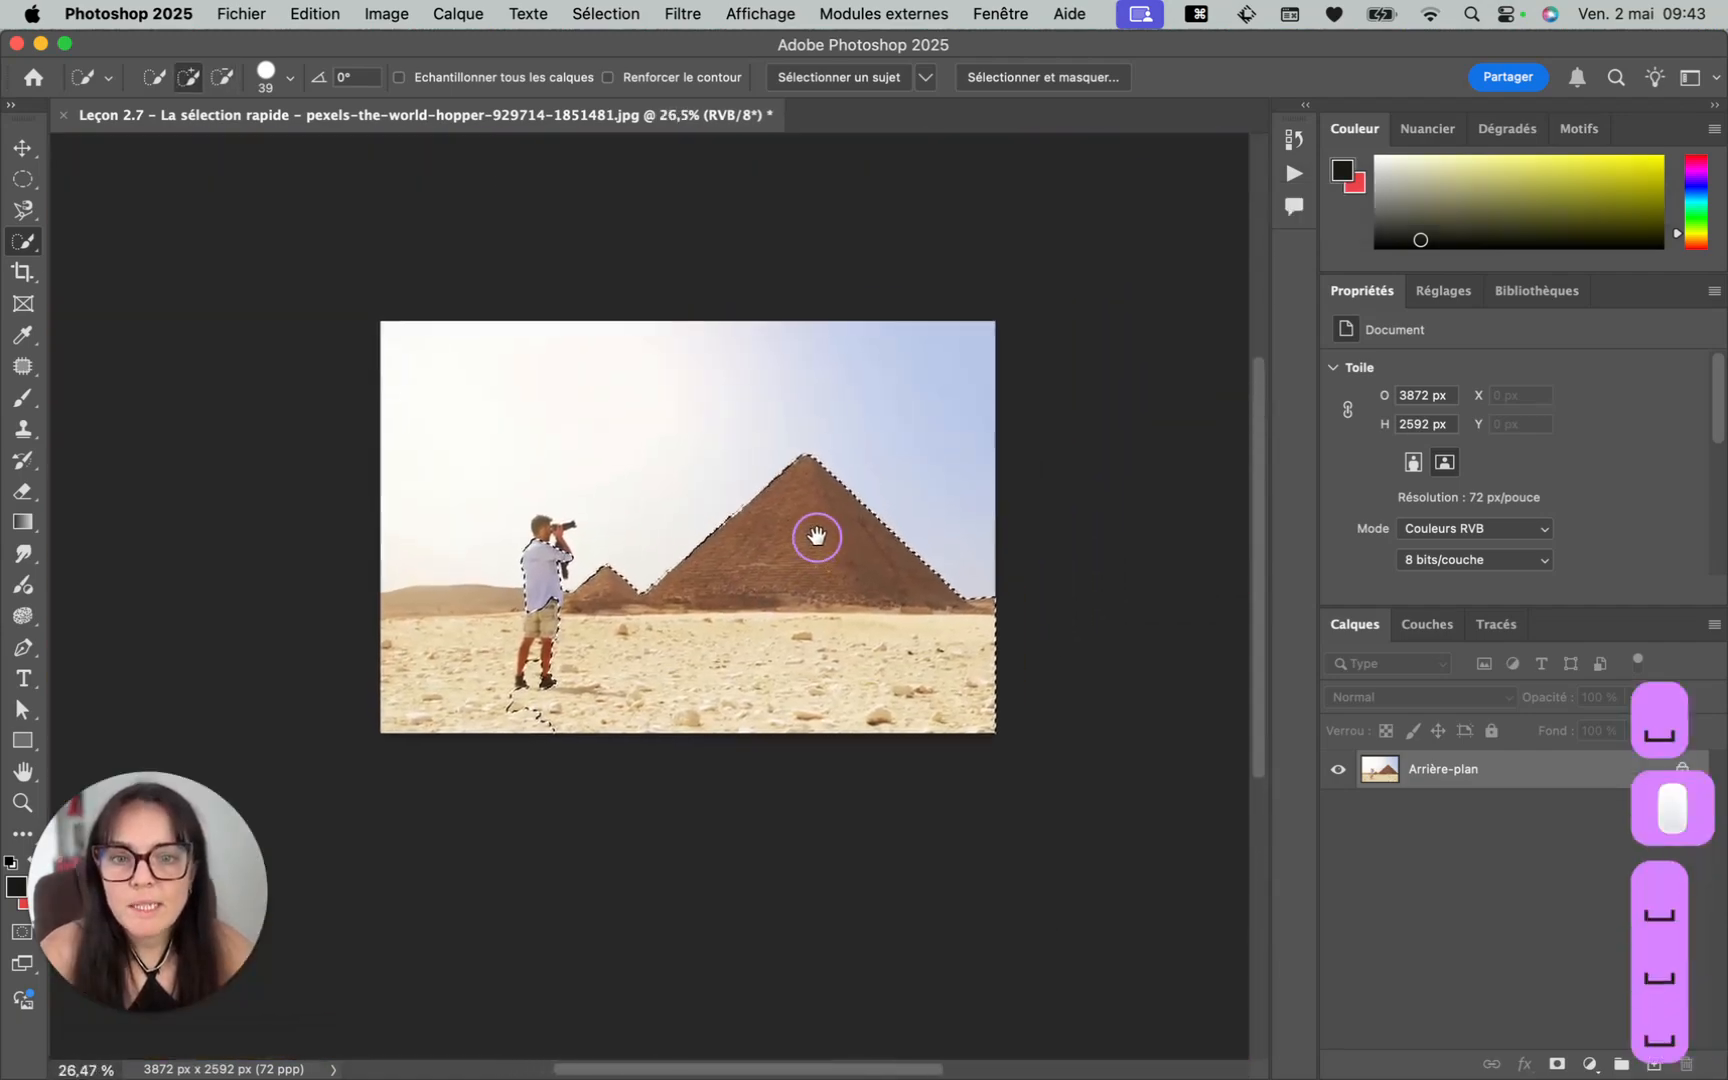
scroll(605, 557, "up", 2)
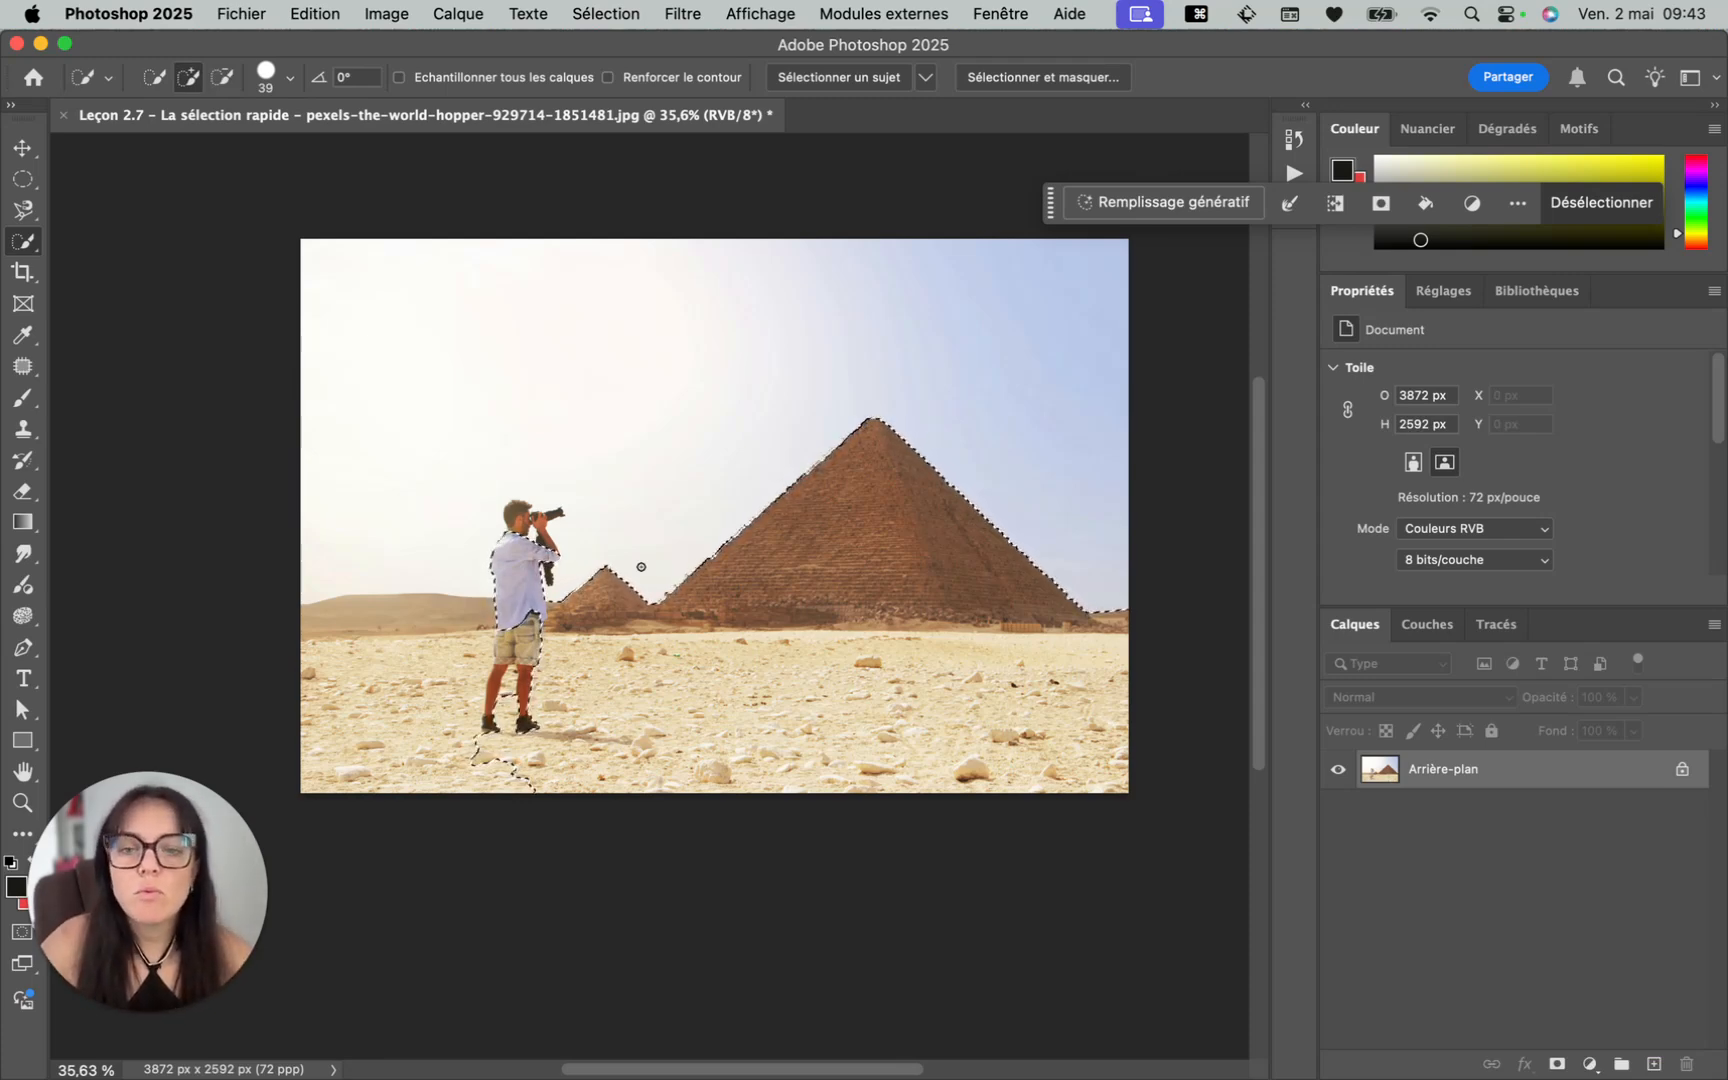
scroll(508, 705, "up", 10)
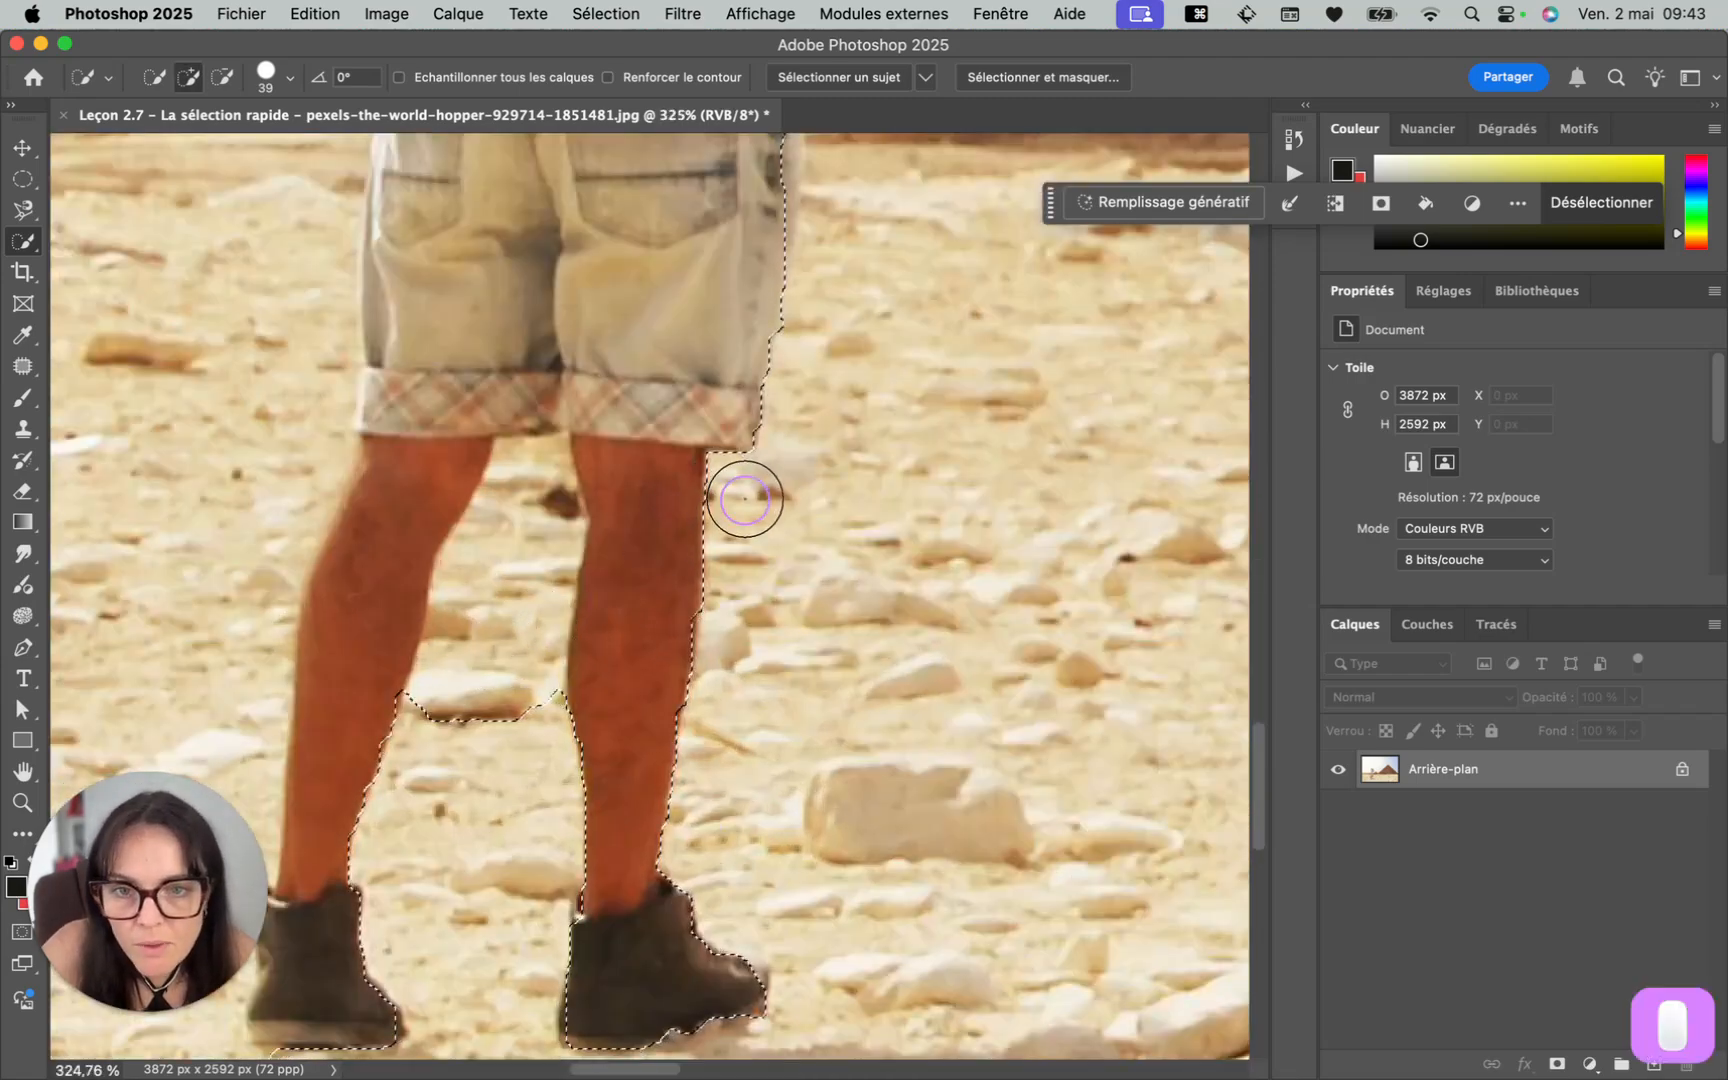
scroll(570, 772, "down", 2)
scroll(570, 772, "down", 5)
scroll(775, 537, "up", 2)
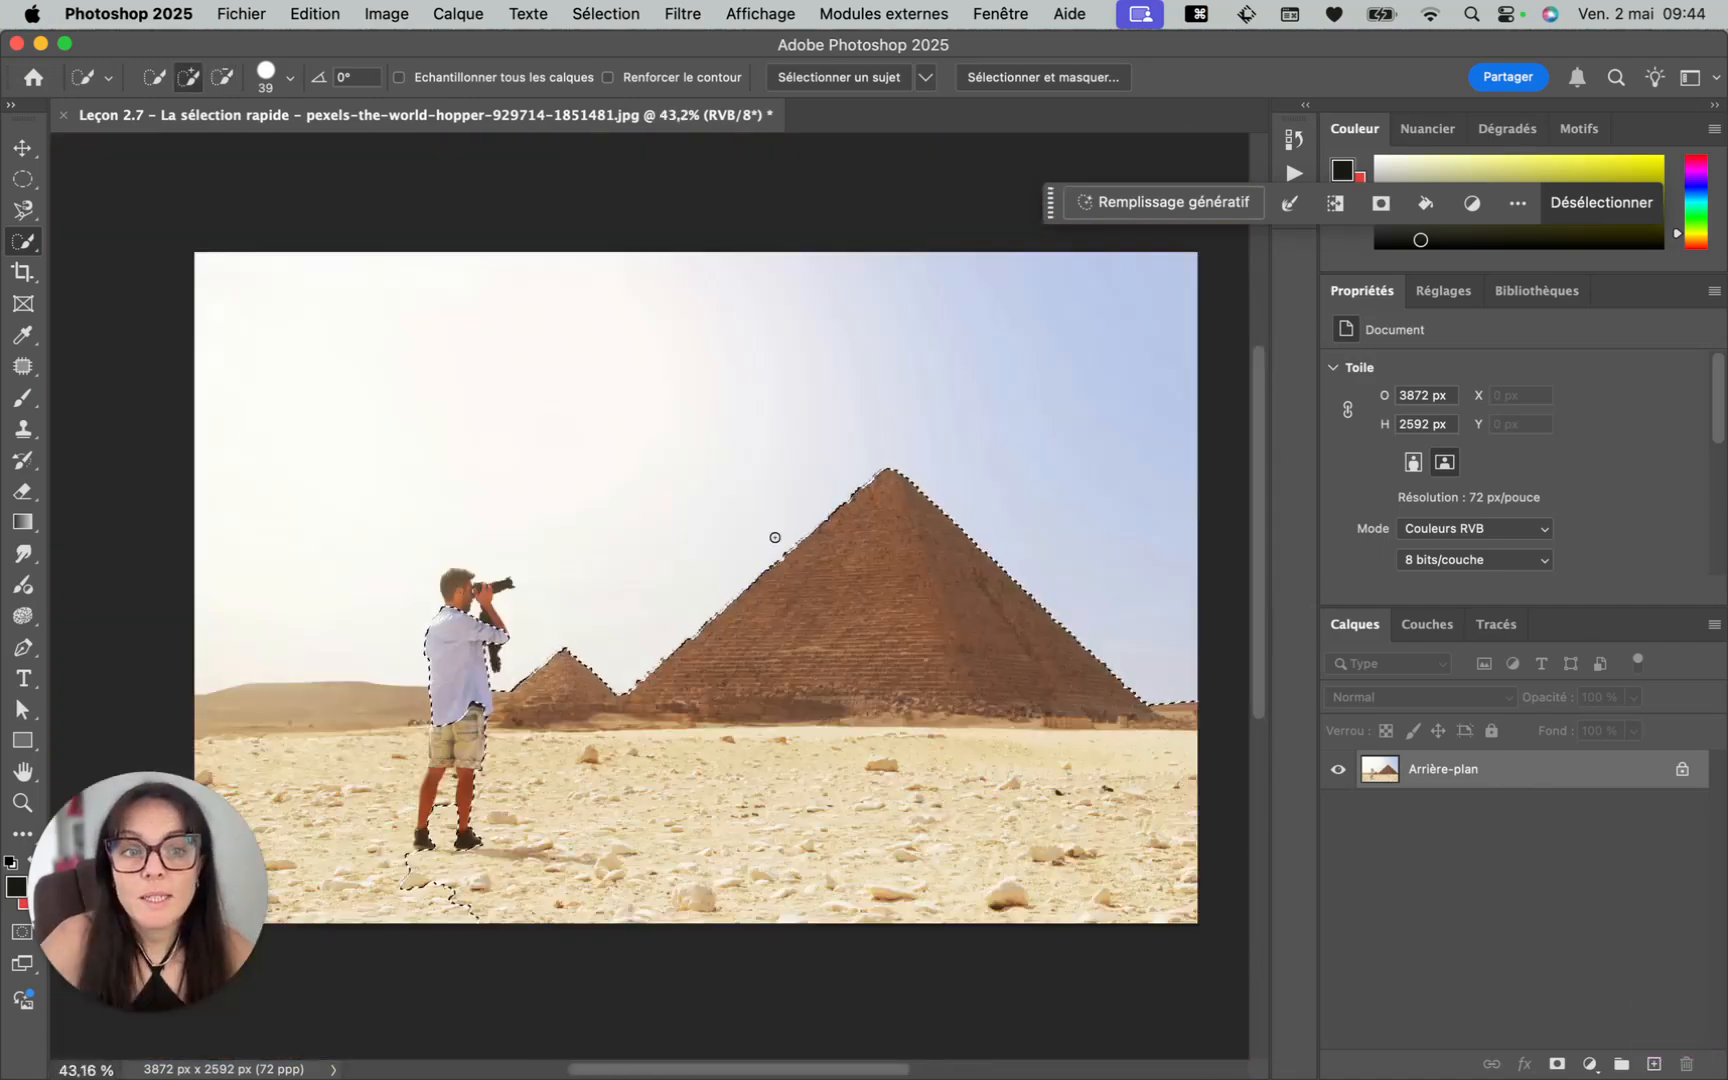